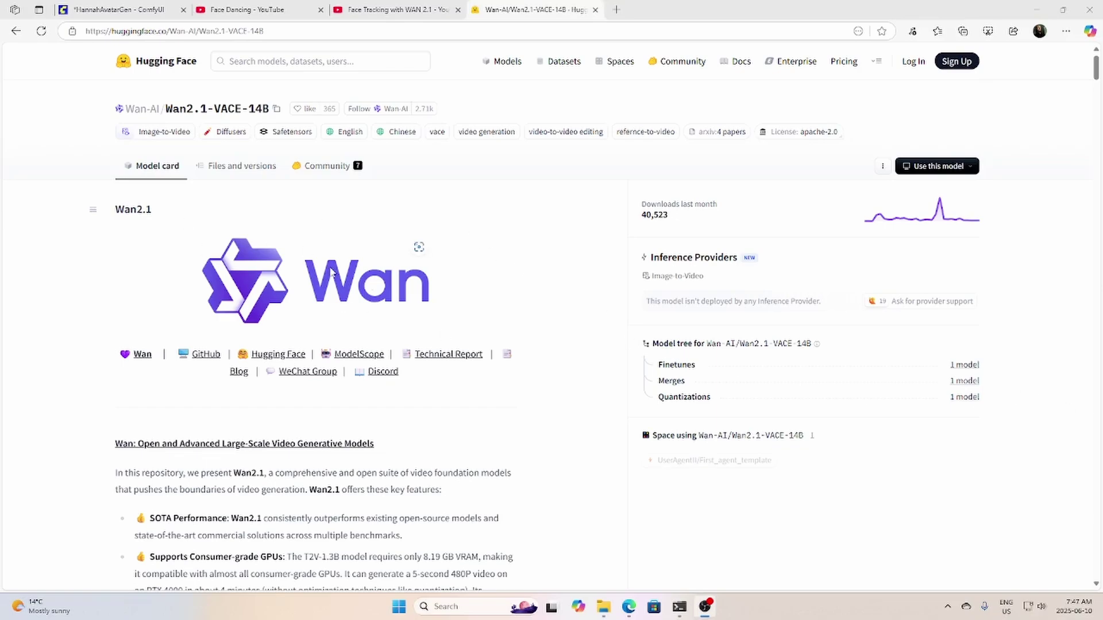
Skim the Wan2.1-VACE-14B model card, then switch to the 'Face Dancing' YouTube short.
{"action": "scroll", "coordinate": [195, 279], "scroll_direction": "down", "scroll_amount": 5}
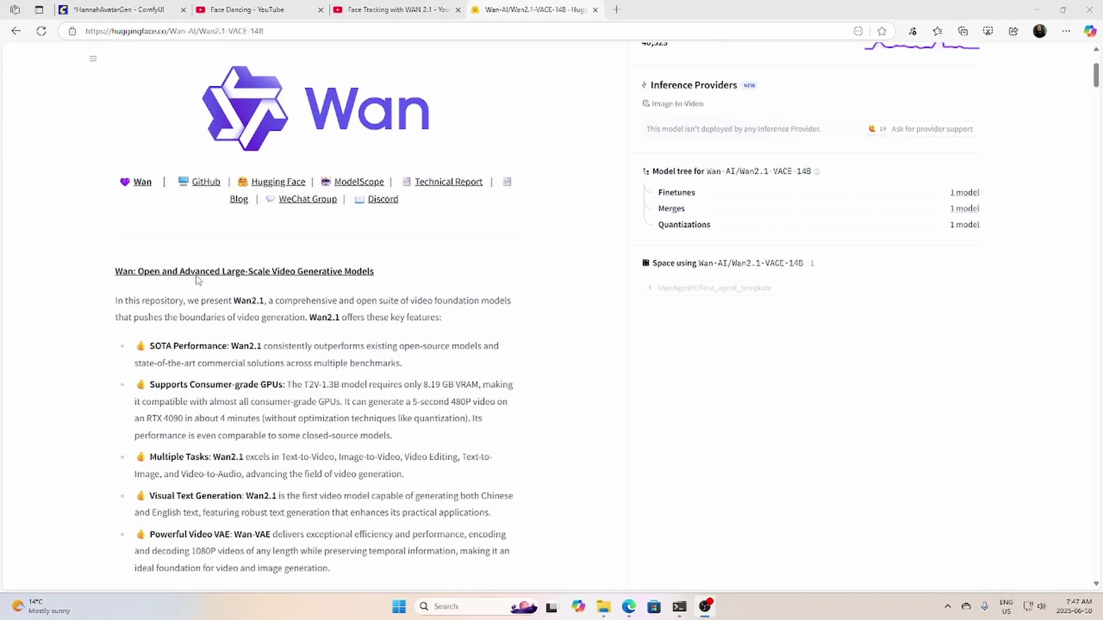
{"action": "scroll", "coordinate": [195, 279], "scroll_direction": "up", "scroll_amount": 5}
{"action": "key", "text": "ctrl+2"}
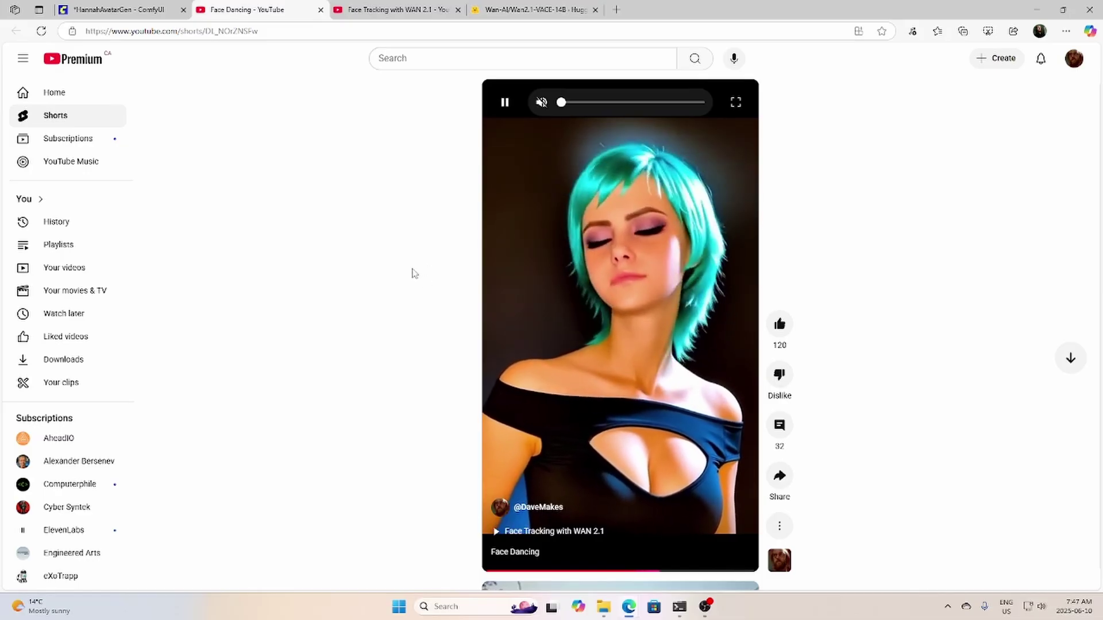
Bring up the 'Face Tracking with WAN 2.1' YouTube video.
{"action": "left_click", "coordinate": [396, 10]}
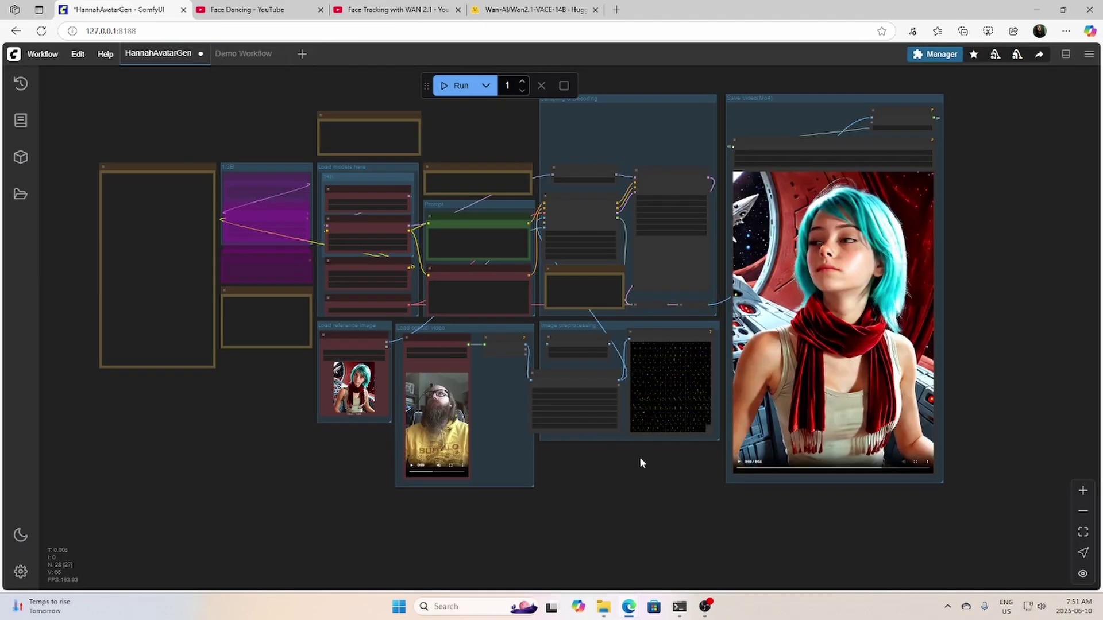
{"action": "scroll", "coordinate": [628, 463], "scroll_direction": "right", "scroll_amount": 5}
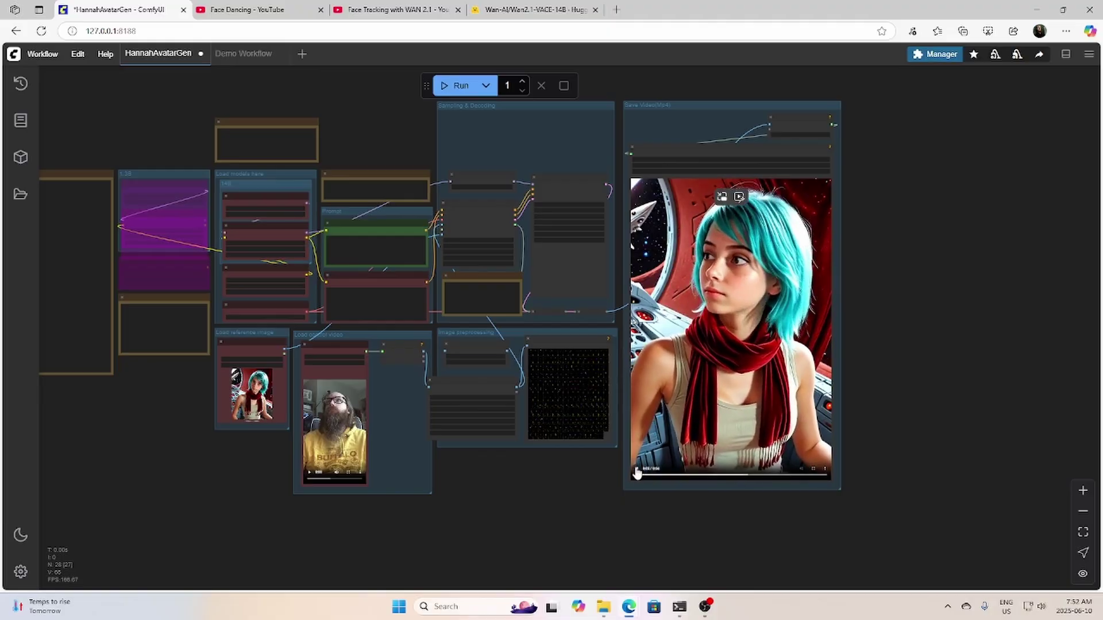
{"action": "scroll", "coordinate": [615, 471], "scroll_direction": "up", "scroll_amount": 7}
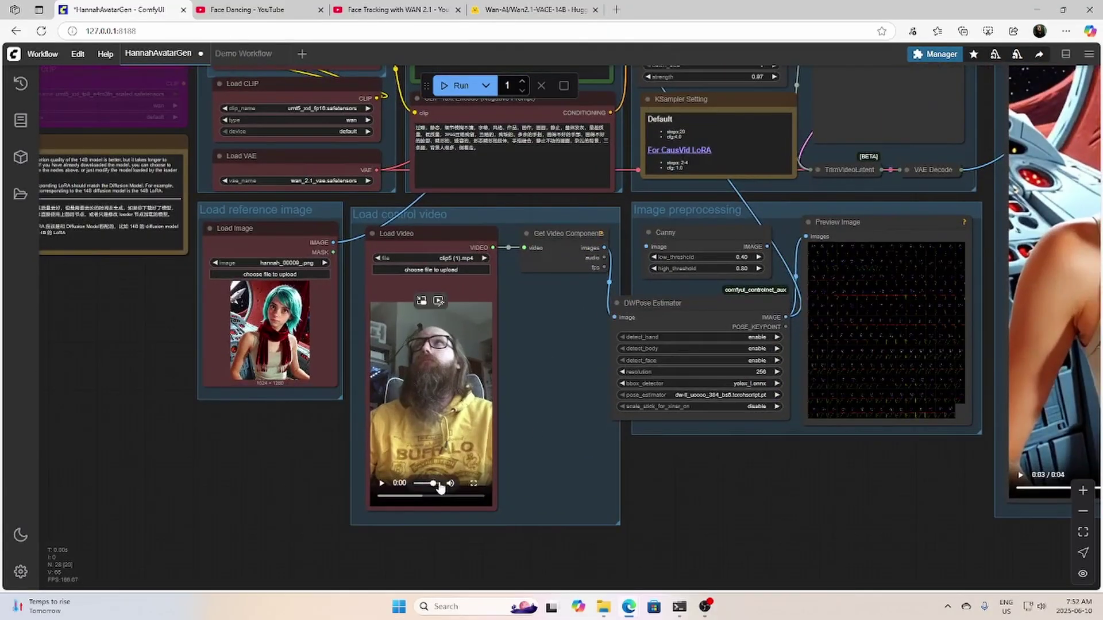
{"action": "left_click", "coordinate": [382, 483]}
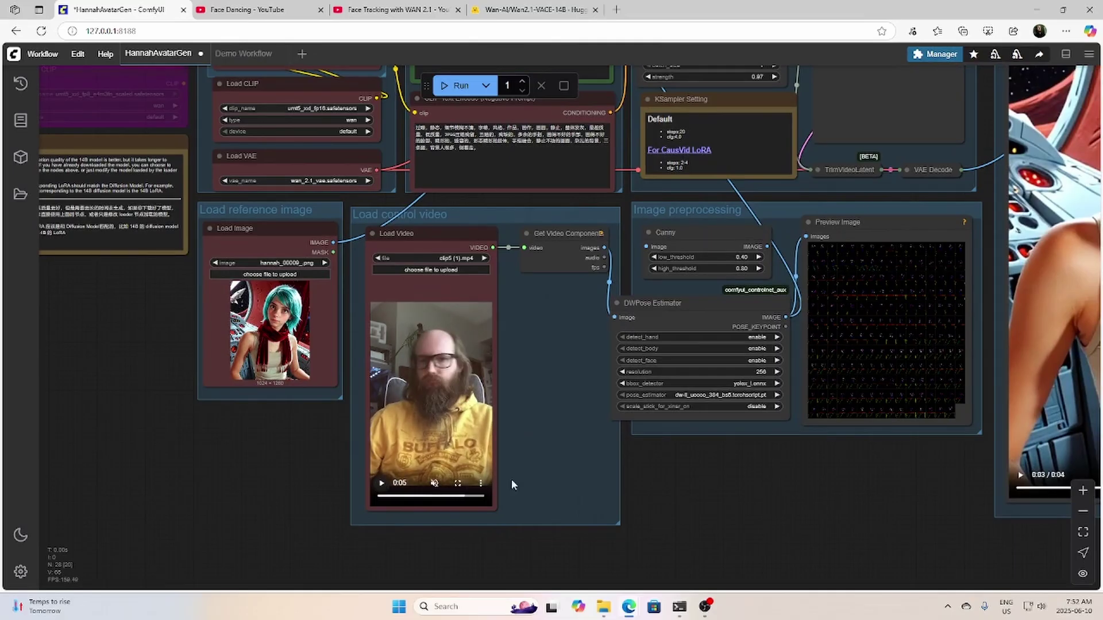
{"action": "scroll", "coordinate": [526, 478], "scroll_direction": "down", "scroll_amount": 5}
{"action": "left_click_drag", "start_coordinate": [698, 495], "coordinate": [482, 484]}
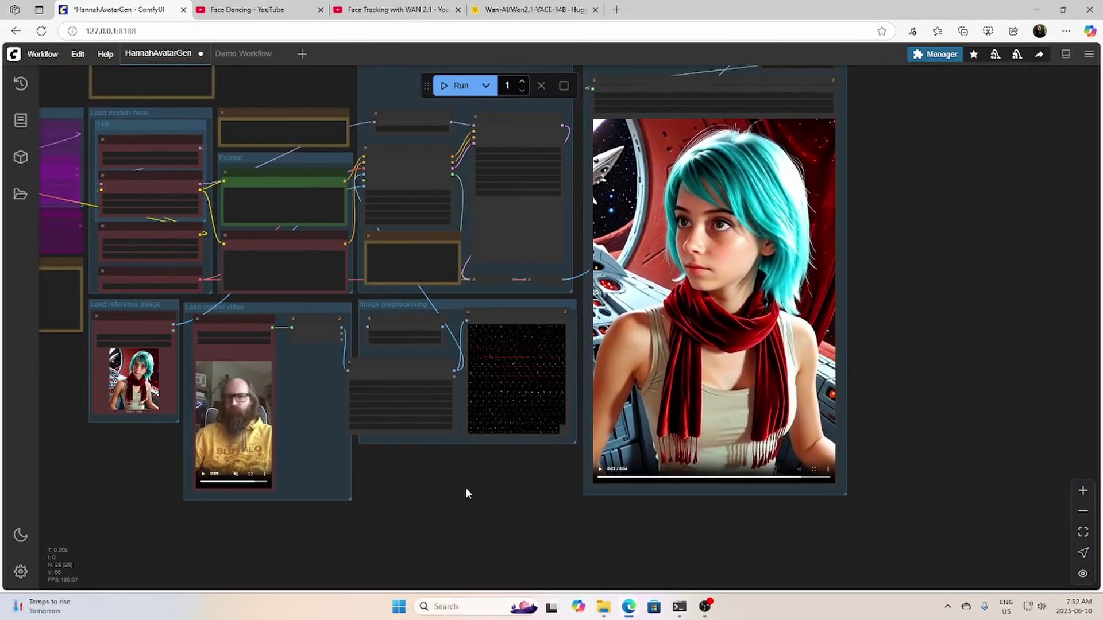
{"action": "left_click", "coordinate": [601, 470]}
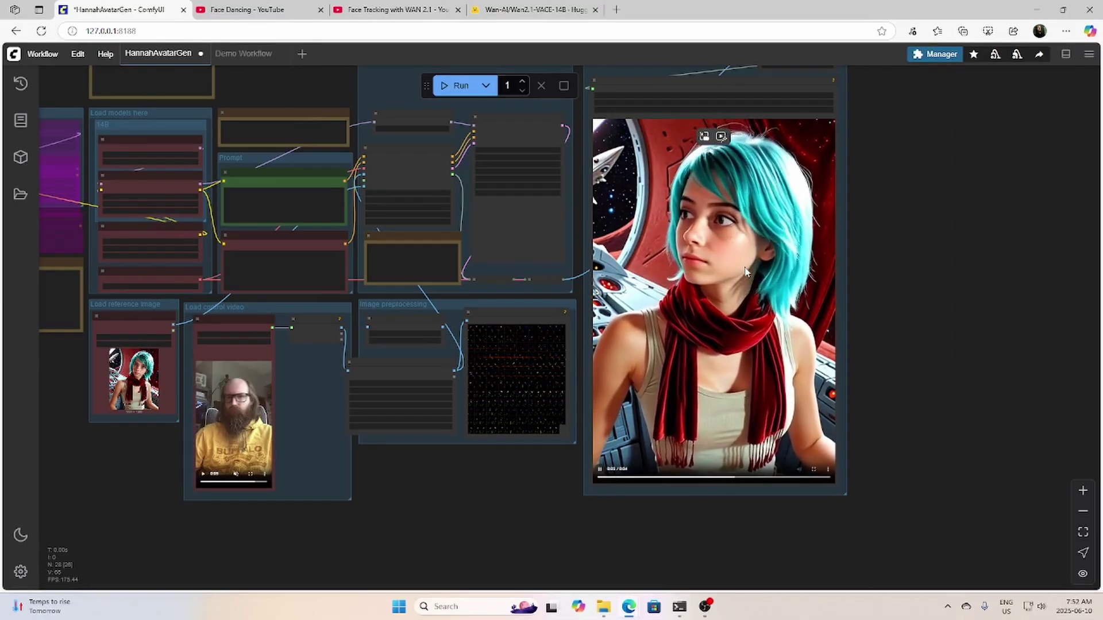
{"action": "left_click_drag", "start_coordinate": [391, 473], "coordinate": [550, 462]}
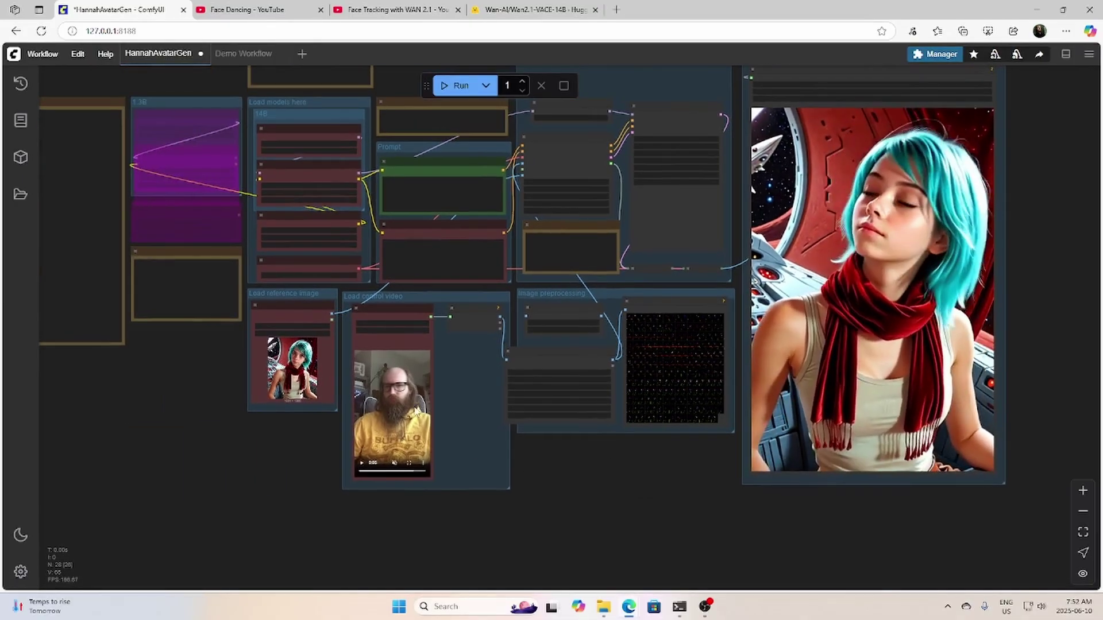
{"action": "left_click_drag", "start_coordinate": [632, 470], "coordinate": [505, 480]}
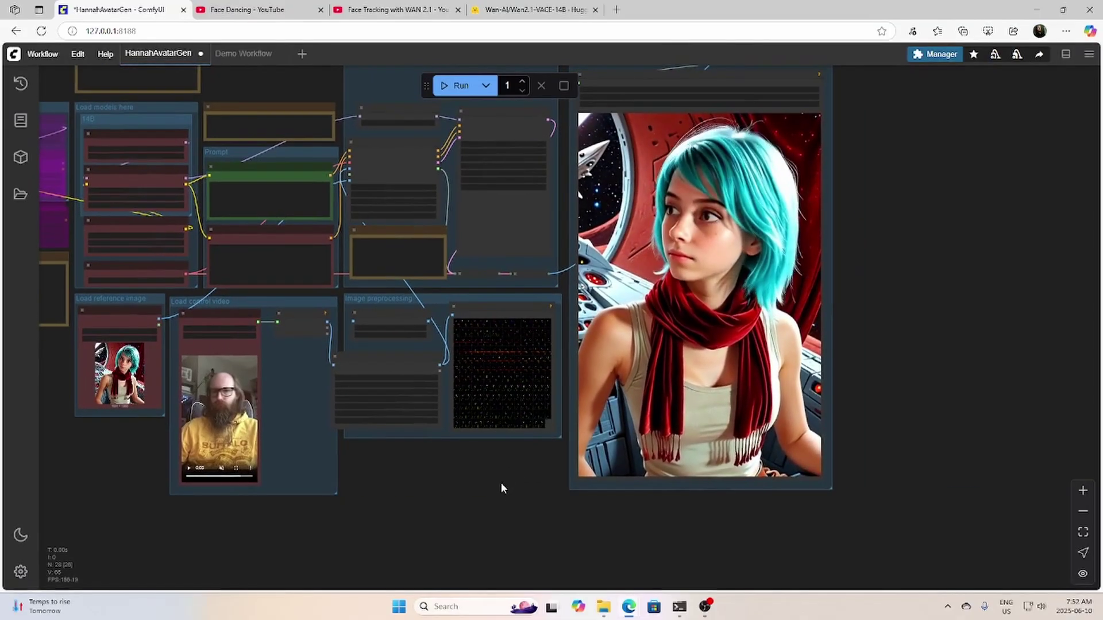
{"action": "key", "text": "."}
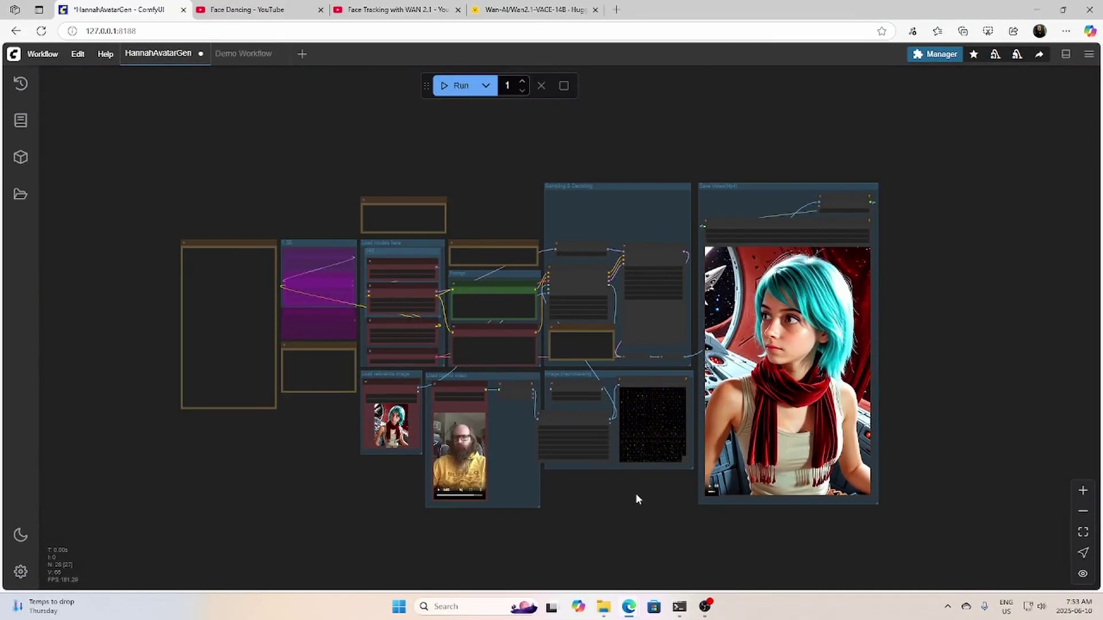
Load the Wan VACE Control Video template from the Video templates and close the missing-models warning.
{"action": "left_click", "coordinate": [43, 54]}
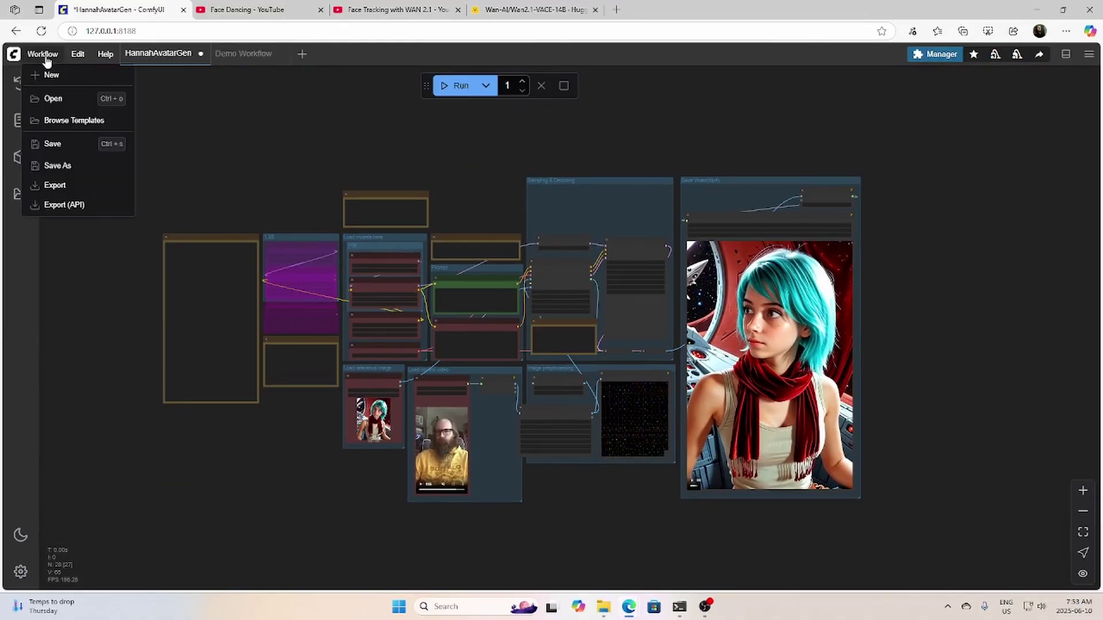
{"action": "left_click", "coordinate": [65, 121]}
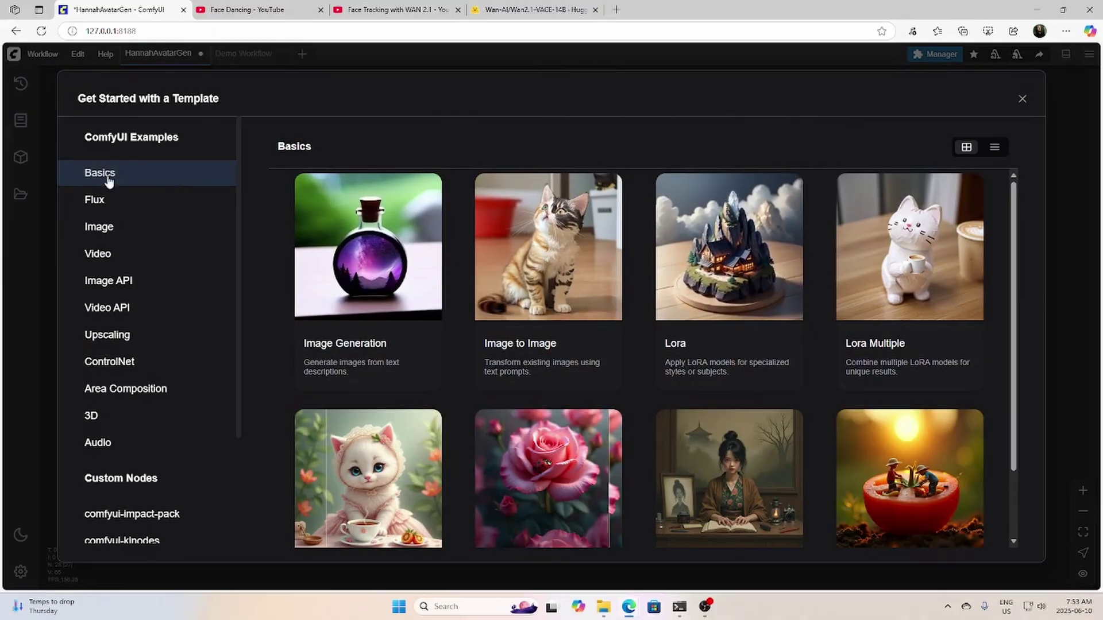
{"action": "left_click", "coordinate": [110, 200]}
{"action": "left_click", "coordinate": [122, 229]}
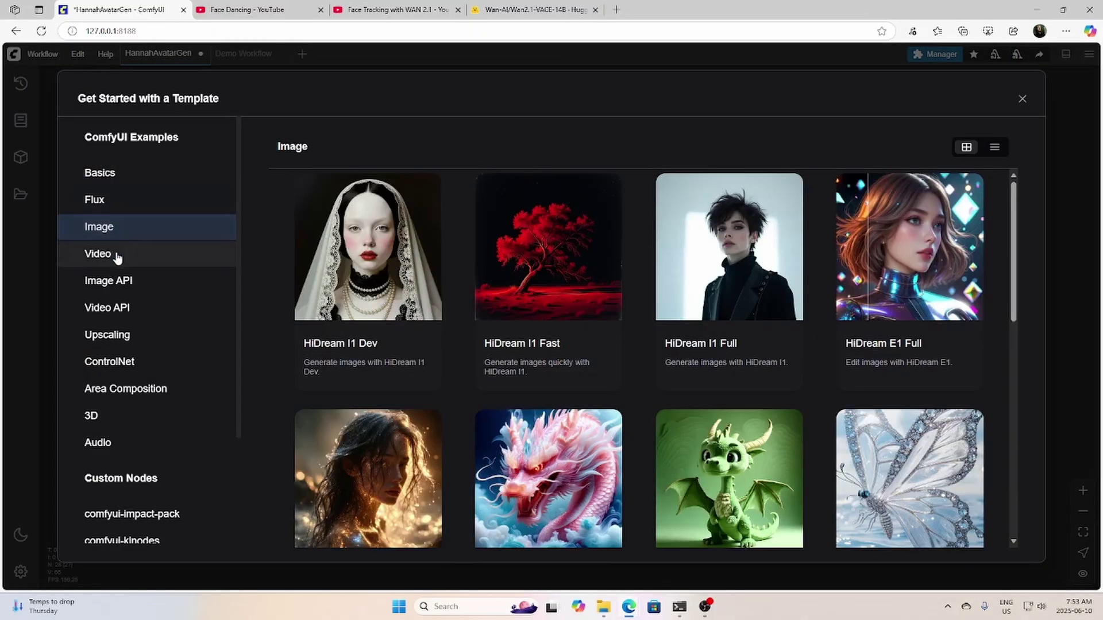
{"action": "left_click", "coordinate": [117, 257]}
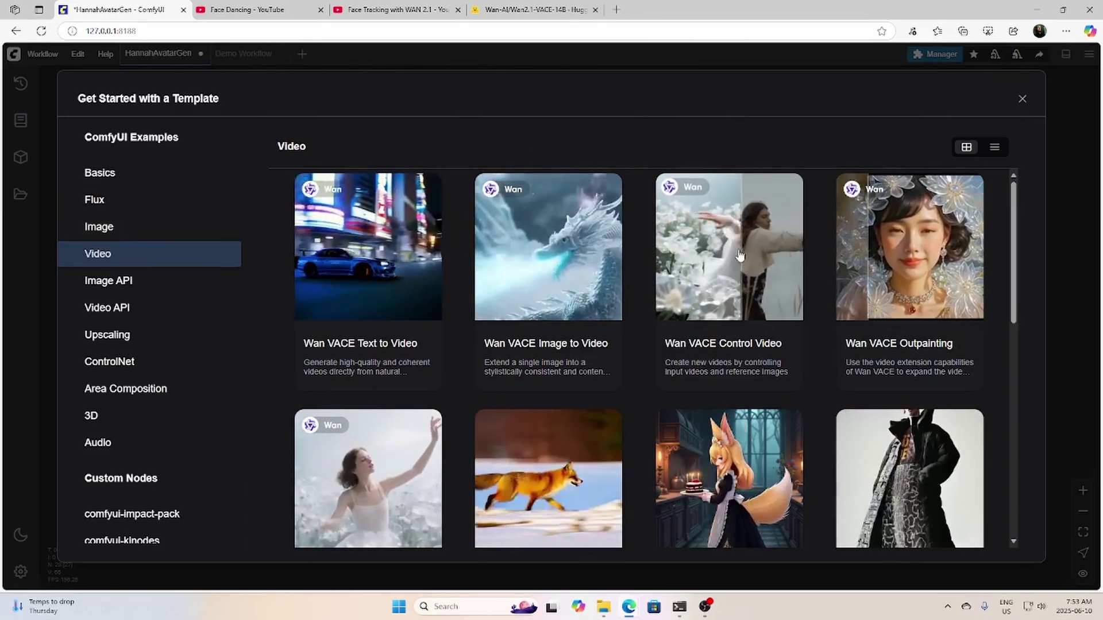
{"action": "left_click", "coordinate": [734, 256]}
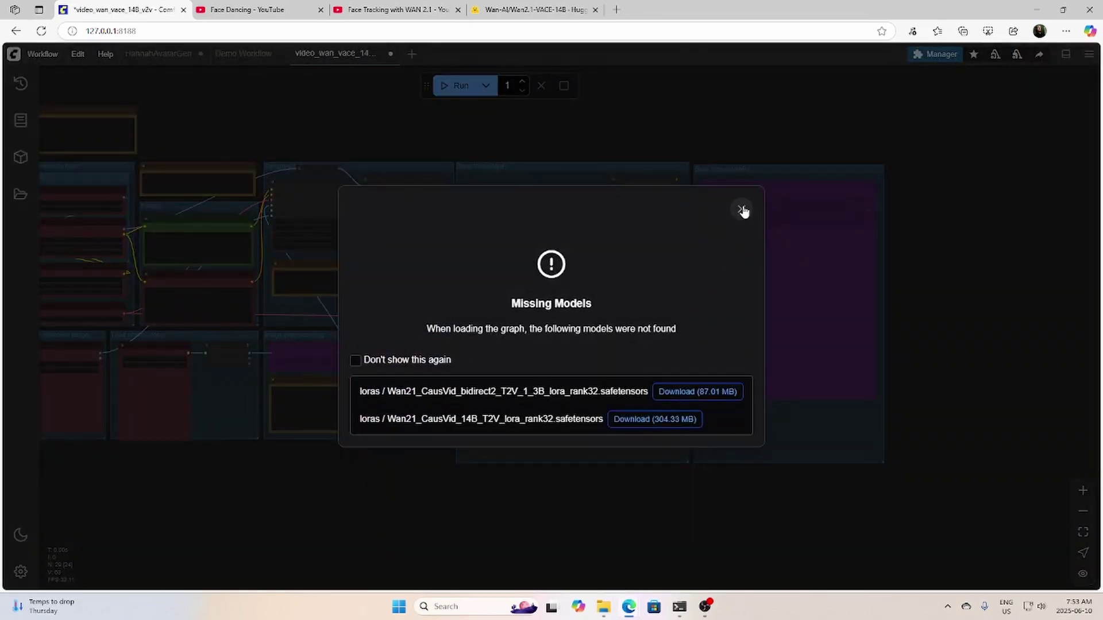
{"action": "left_click", "coordinate": [742, 211]}
{"action": "scroll", "coordinate": [477, 436], "scroll_direction": "up", "scroll_amount": 3}
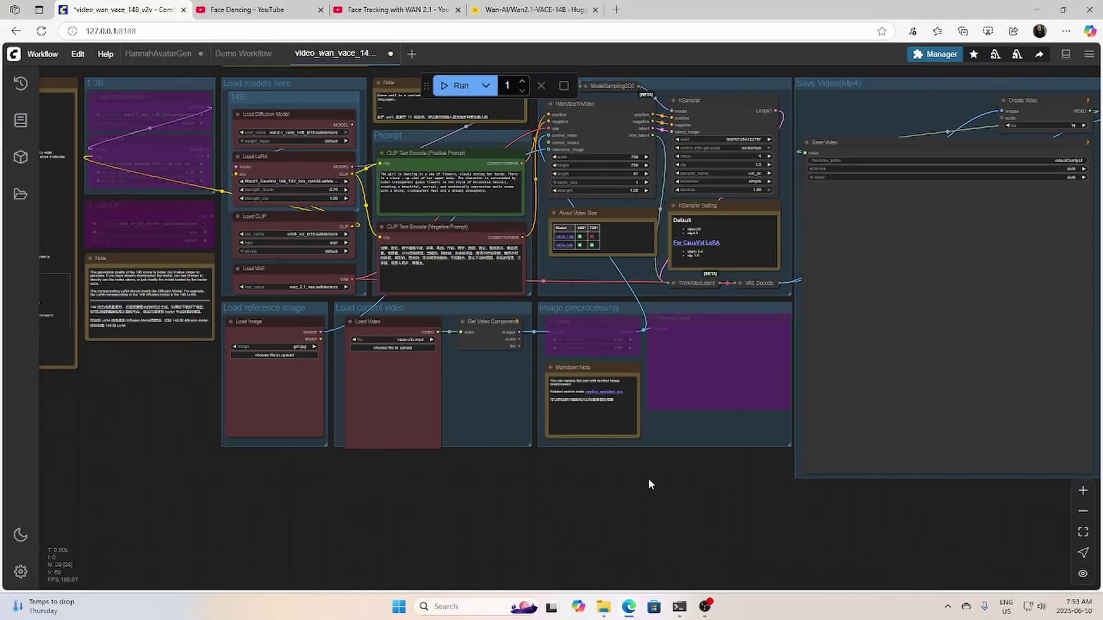
{"action": "scroll", "coordinate": [578, 508], "scroll_direction": "up", "scroll_amount": 4}
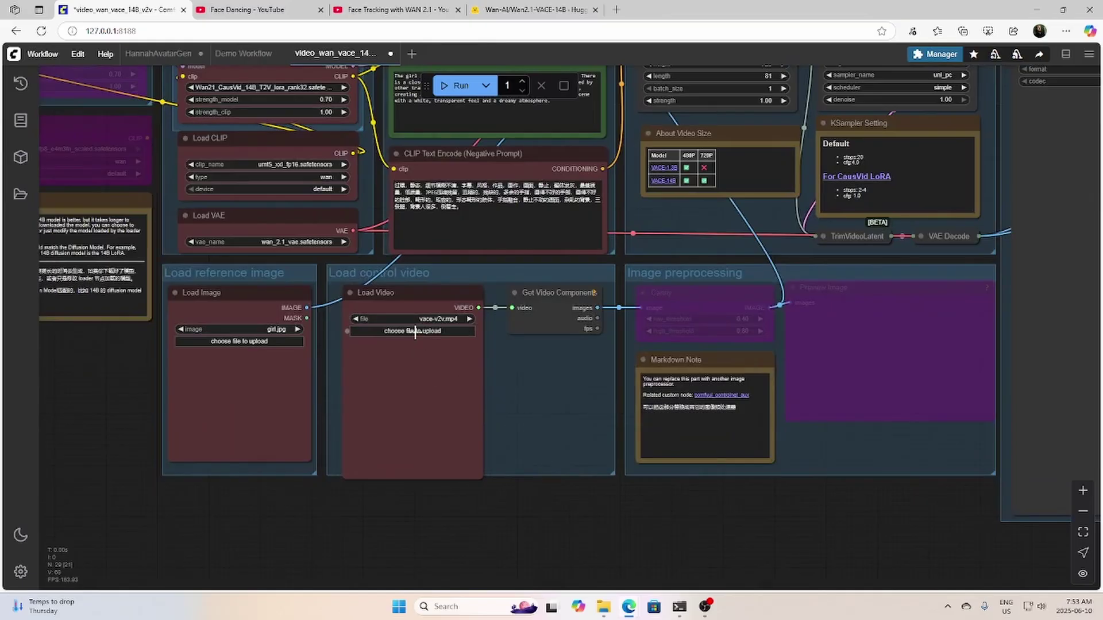
{"action": "scroll", "coordinate": [474, 467], "scroll_direction": "left", "scroll_amount": 4}
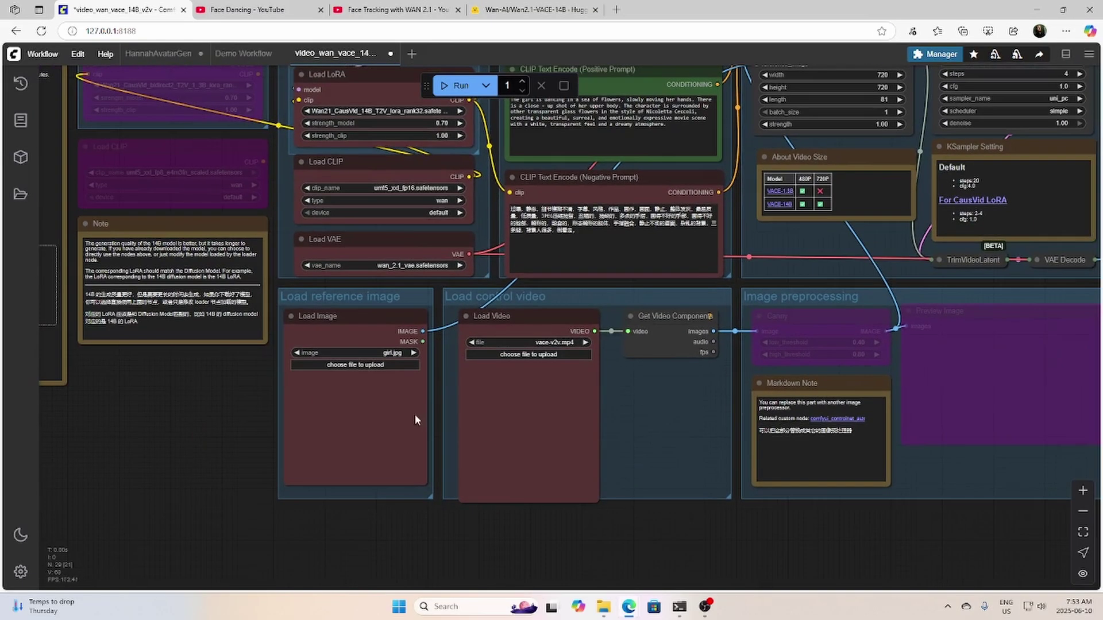
{"action": "left_click", "coordinate": [370, 364]}
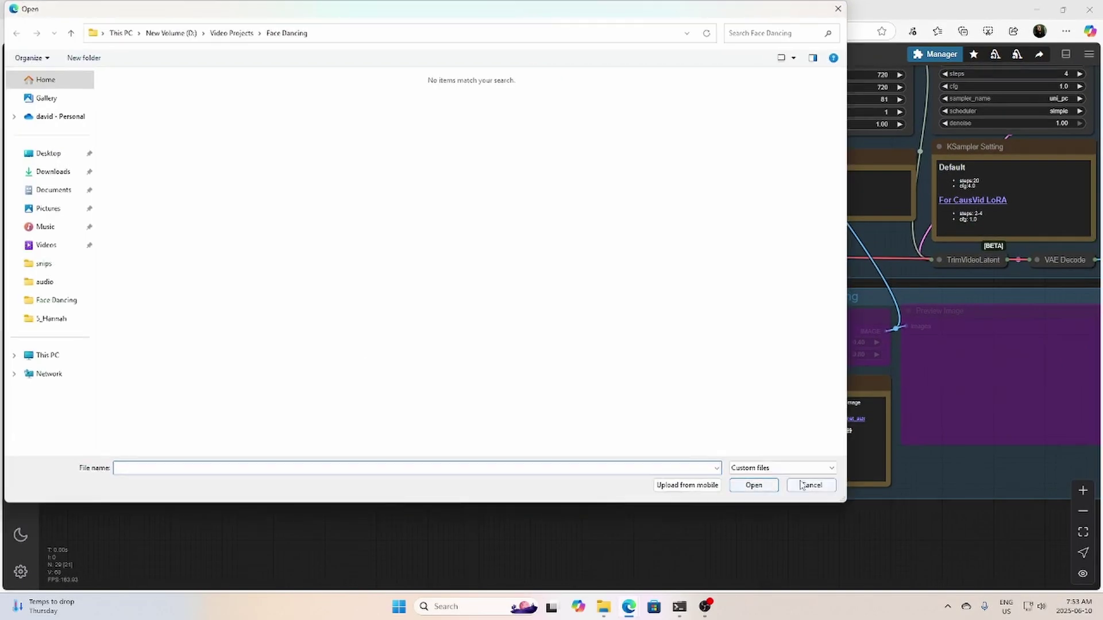
{"action": "left_click", "coordinate": [811, 485]}
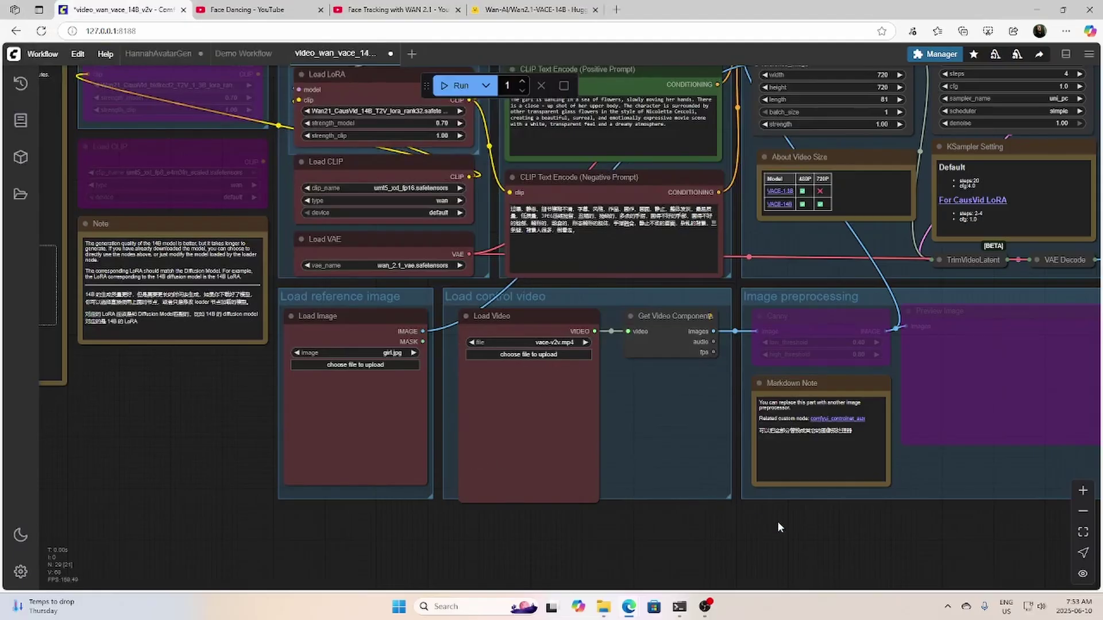
{"action": "left_click_drag", "start_coordinate": [777, 527], "coordinate": [356, 477]}
{"action": "scroll", "coordinate": [552, 491], "scroll_direction": "down", "scroll_amount": 1}
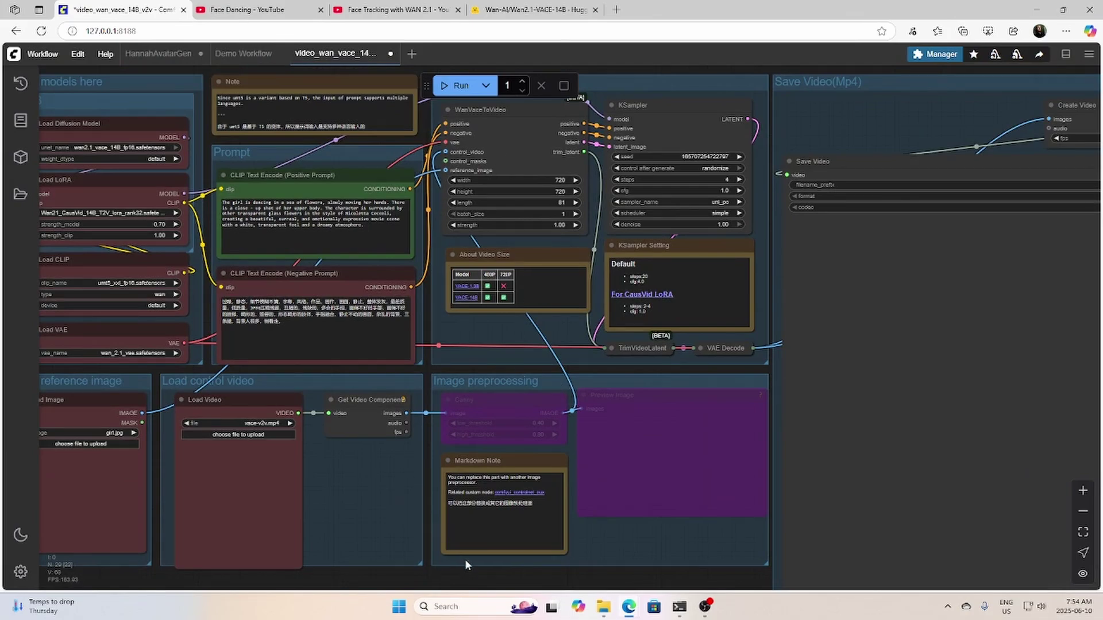
Un-bypass the Canny and Preview Image nodes in the image preprocessing group.
{"action": "left_click_drag", "start_coordinate": [464, 561], "coordinate": [448, 405]}
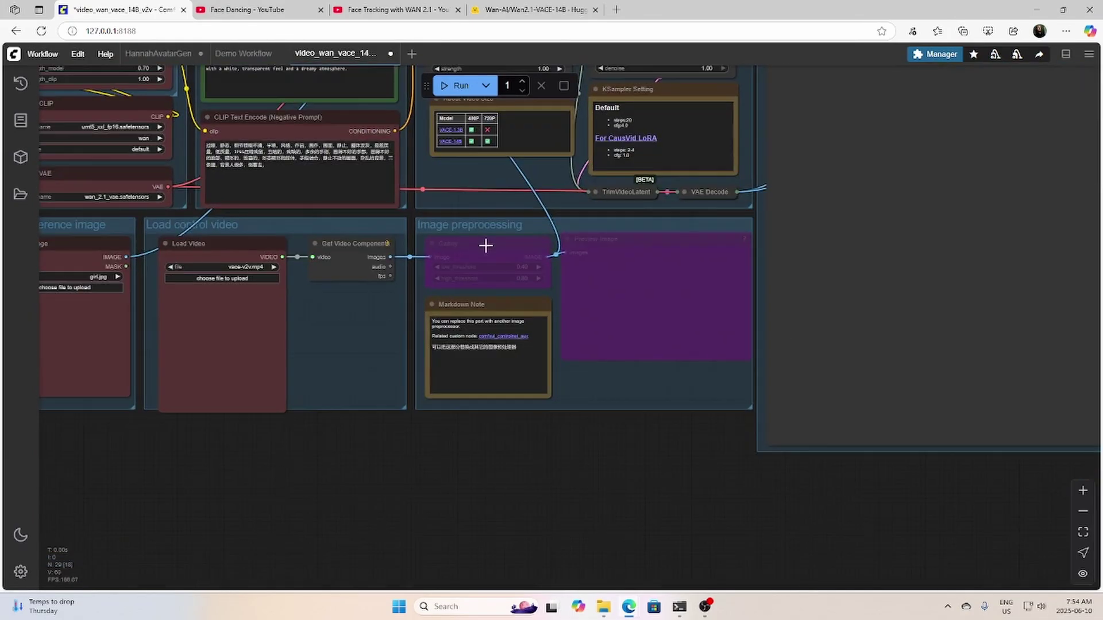
{"action": "left_click", "coordinate": [469, 243]}
{"action": "right_click", "coordinate": [474, 235]}
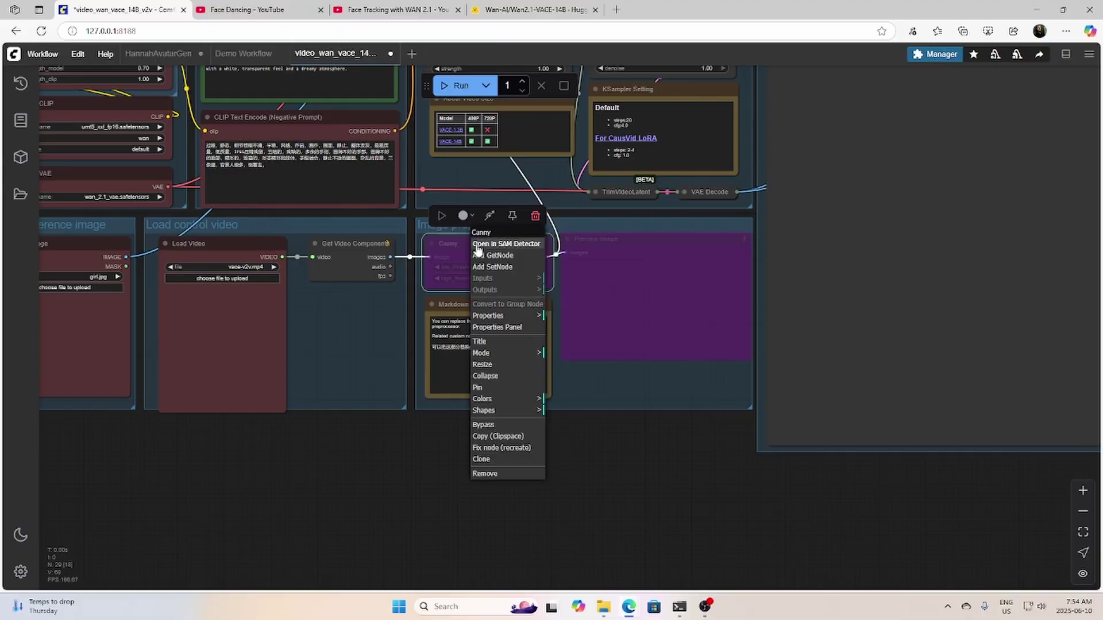
{"action": "left_click", "coordinate": [516, 431]}
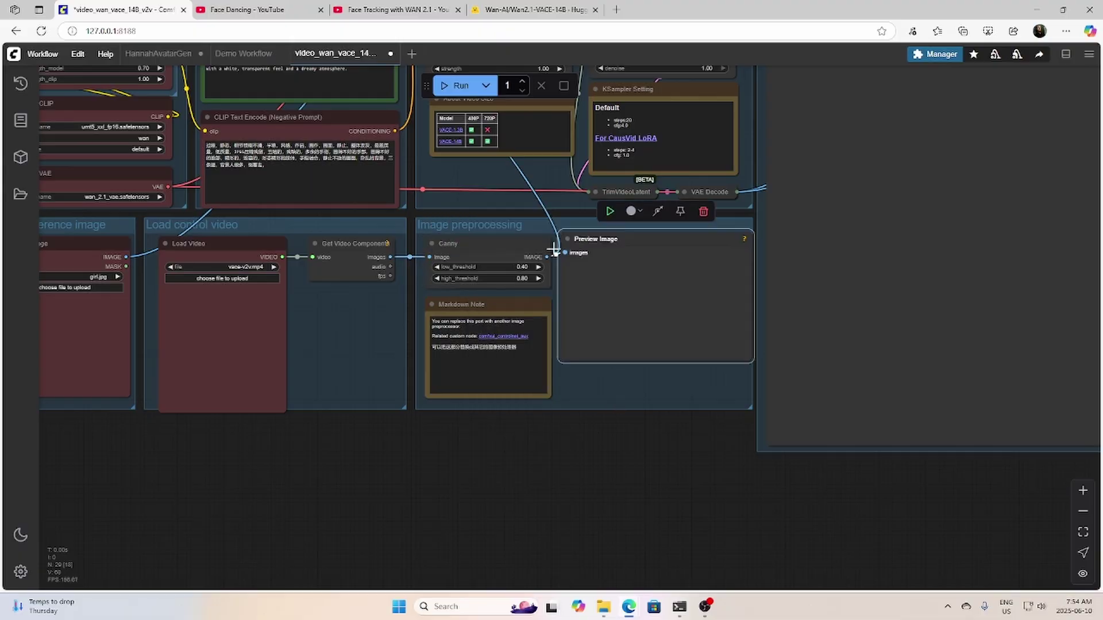
{"action": "scroll", "coordinate": [575, 464], "scroll_direction": "down", "scroll_amount": 3}
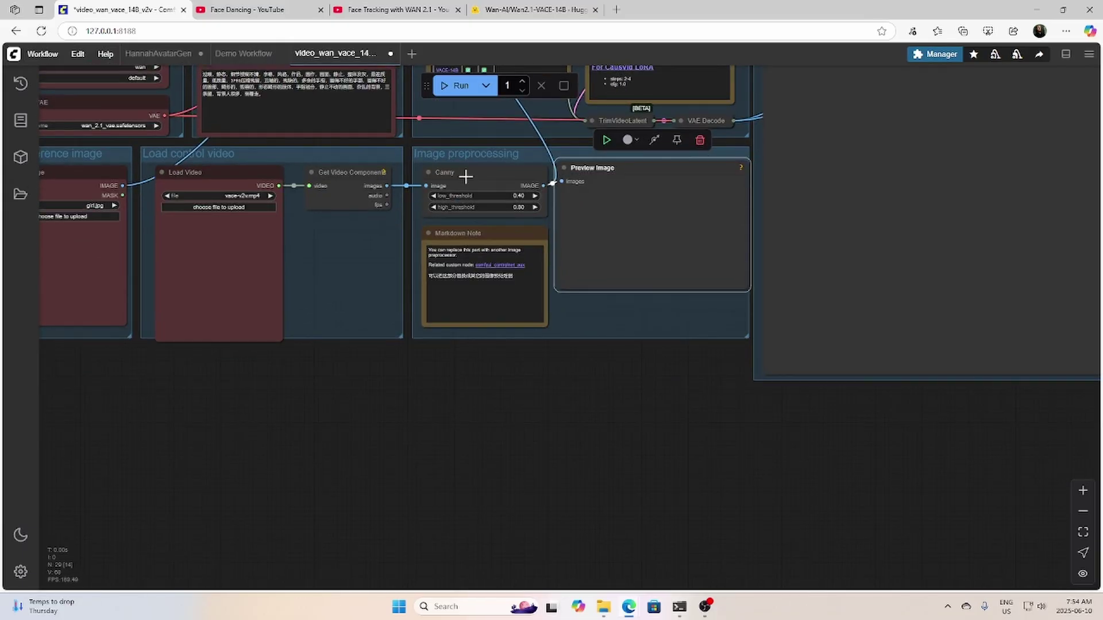
Add a DWPose Estimator fed by the video frames, with an enlarged Preview Image on its output.
{"action": "double_click", "coordinate": [440, 384]}
{"action": "type", "text": "dw"}
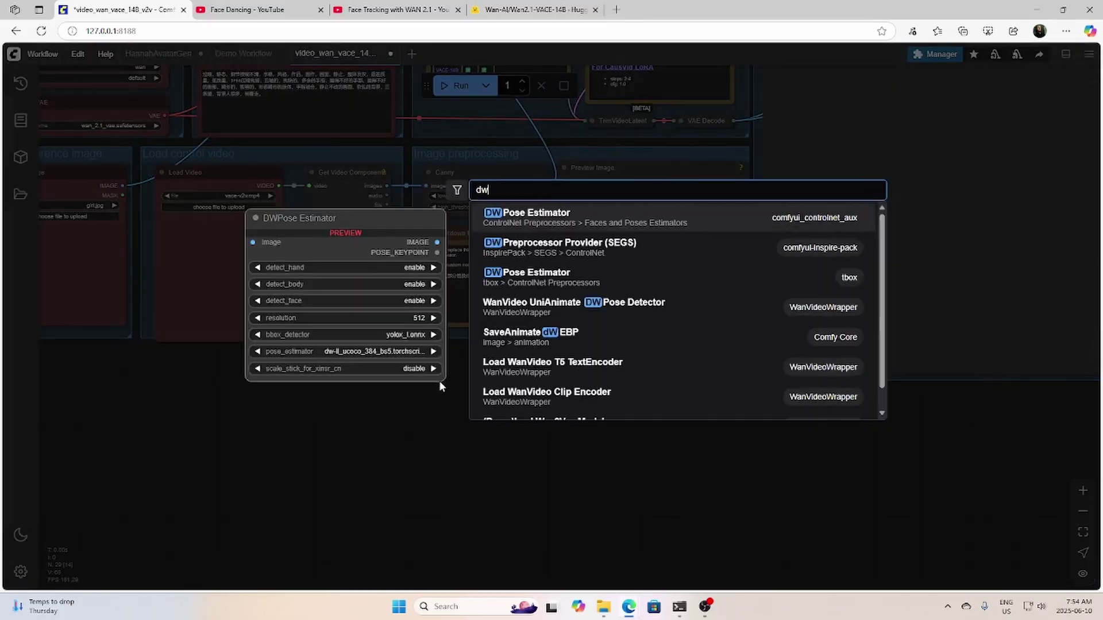
{"action": "key", "text": "Return"}
{"action": "left_click_drag", "start_coordinate": [517, 370], "coordinate": [488, 359]}
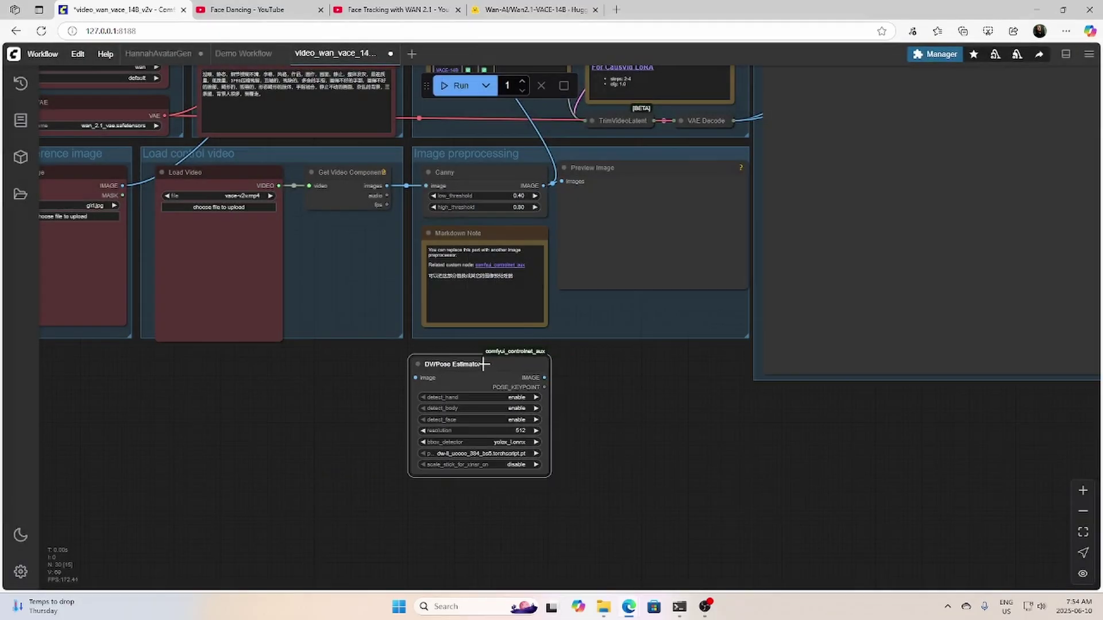
{"action": "left_click_drag", "start_coordinate": [386, 185], "coordinate": [416, 377]}
{"action": "left_click_drag", "start_coordinate": [544, 377], "coordinate": [602, 380]}
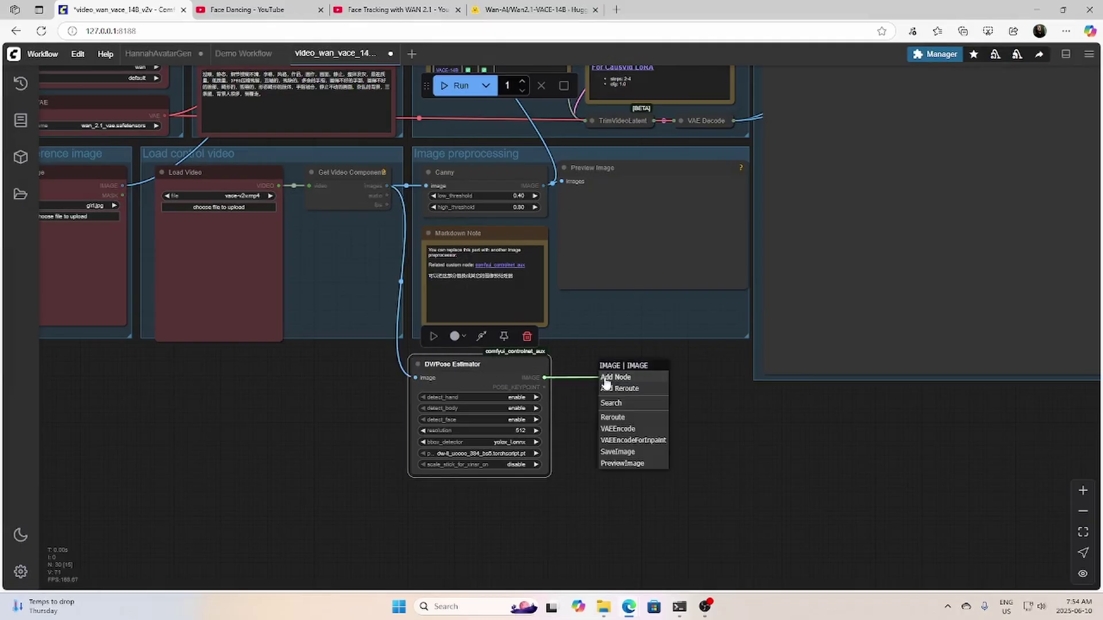
{"action": "left_click", "coordinate": [634, 463]}
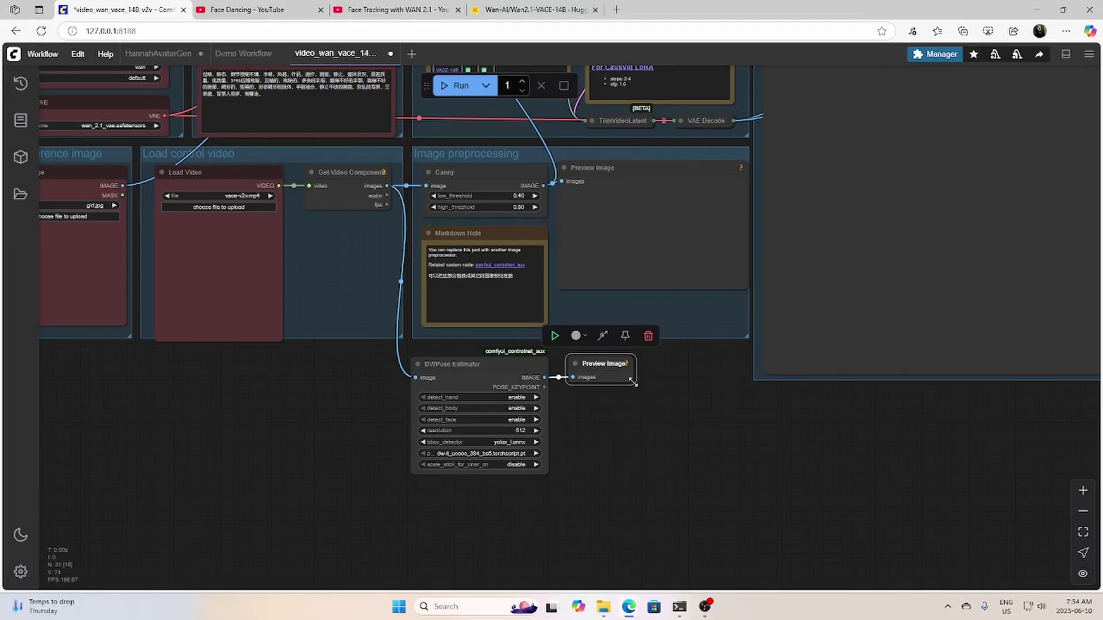
{"action": "left_click_drag", "start_coordinate": [640, 385], "coordinate": [744, 497]}
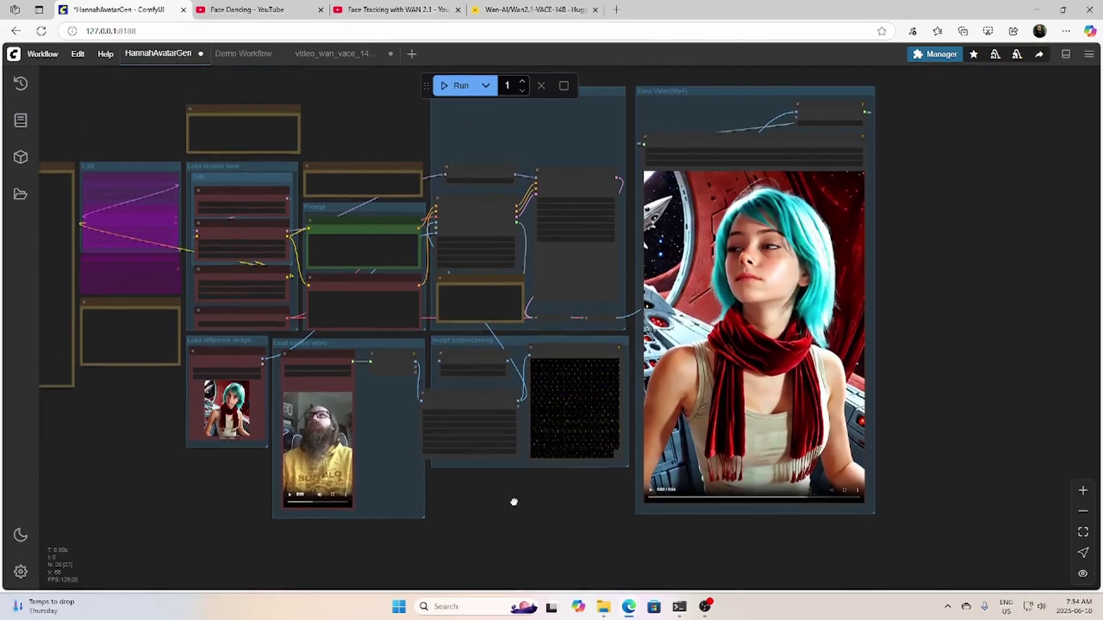
{"action": "left_click_drag", "start_coordinate": [514, 503], "coordinate": [513, 510]}
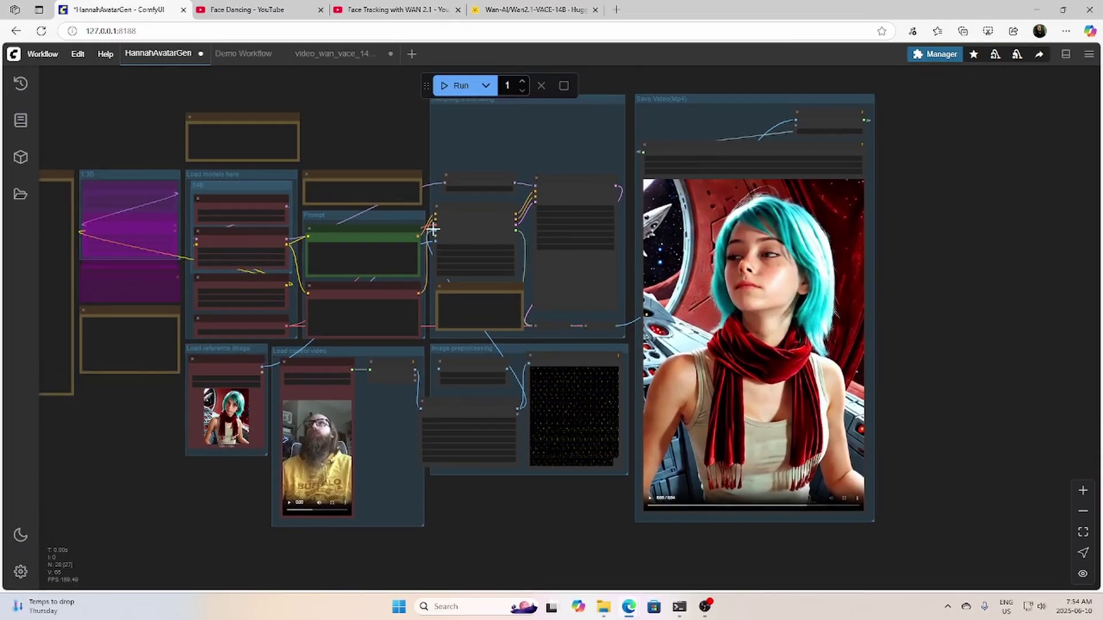
In the video_wan_vace_14B workflow, paste hannah_00010_.png as the reference image.
{"action": "left_click", "coordinate": [333, 54]}
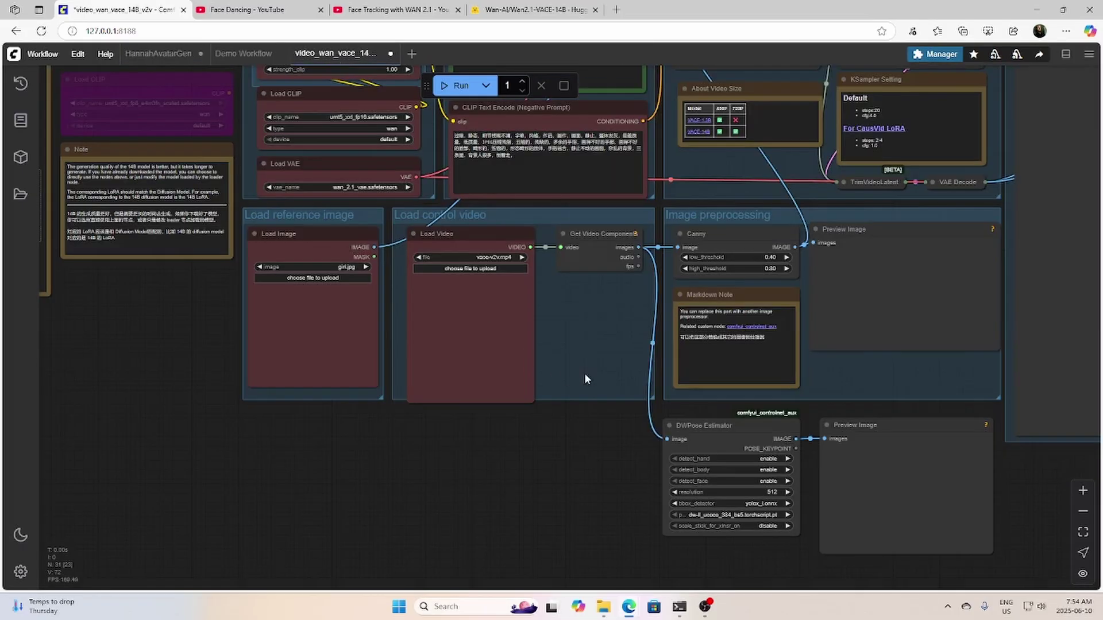
{"action": "left_click_drag", "start_coordinate": [588, 454], "coordinate": [453, 492]}
{"action": "scroll", "coordinate": [452, 492], "scroll_direction": "down", "scroll_amount": 4}
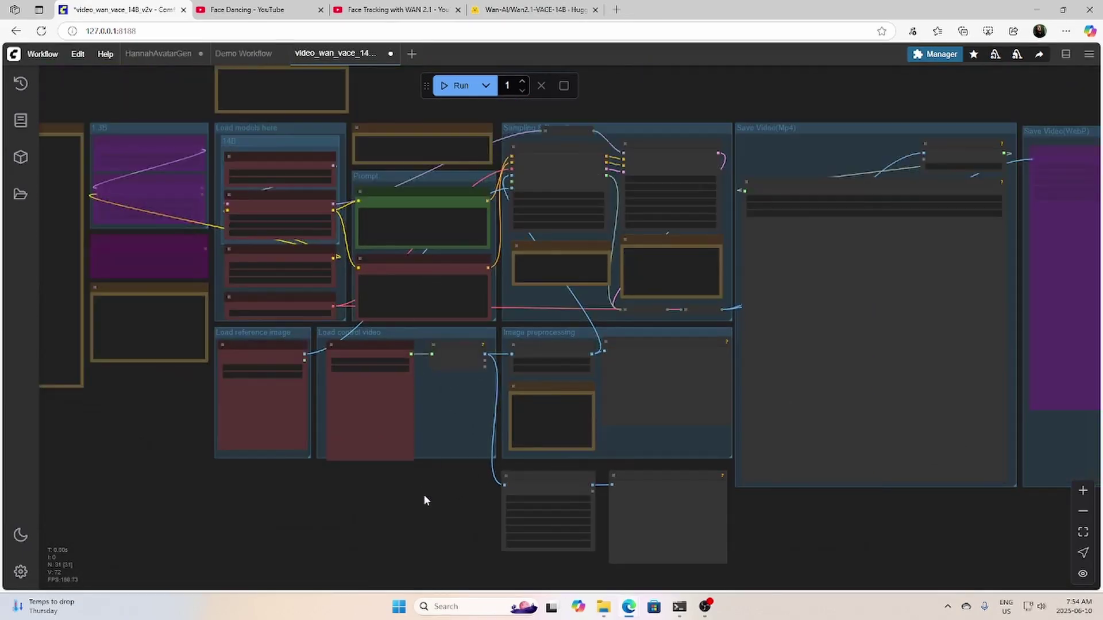
{"action": "scroll", "coordinate": [402, 471], "scroll_direction": "up", "scroll_amount": 4}
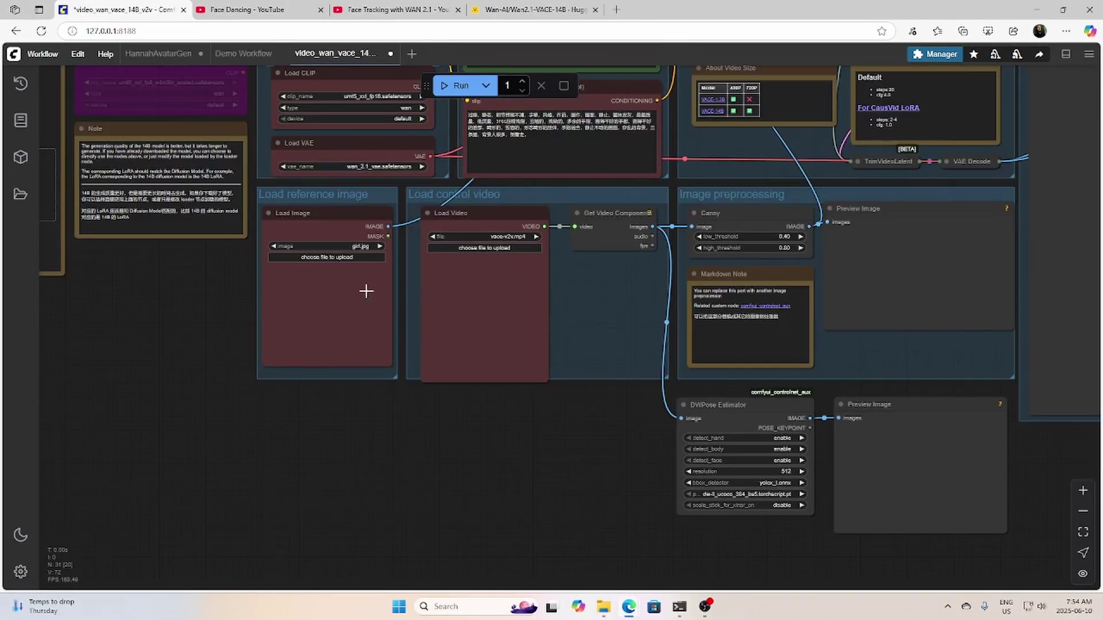
{"action": "key", "text": "ctrl+v"}
Paste clip8.mp4 into Load Video and enlarge the Load control video group.
{"action": "scroll", "coordinate": [391, 330], "scroll_direction": "up", "scroll_amount": 4}
{"action": "scroll", "coordinate": [319, 250], "scroll_direction": "up", "scroll_amount": 1}
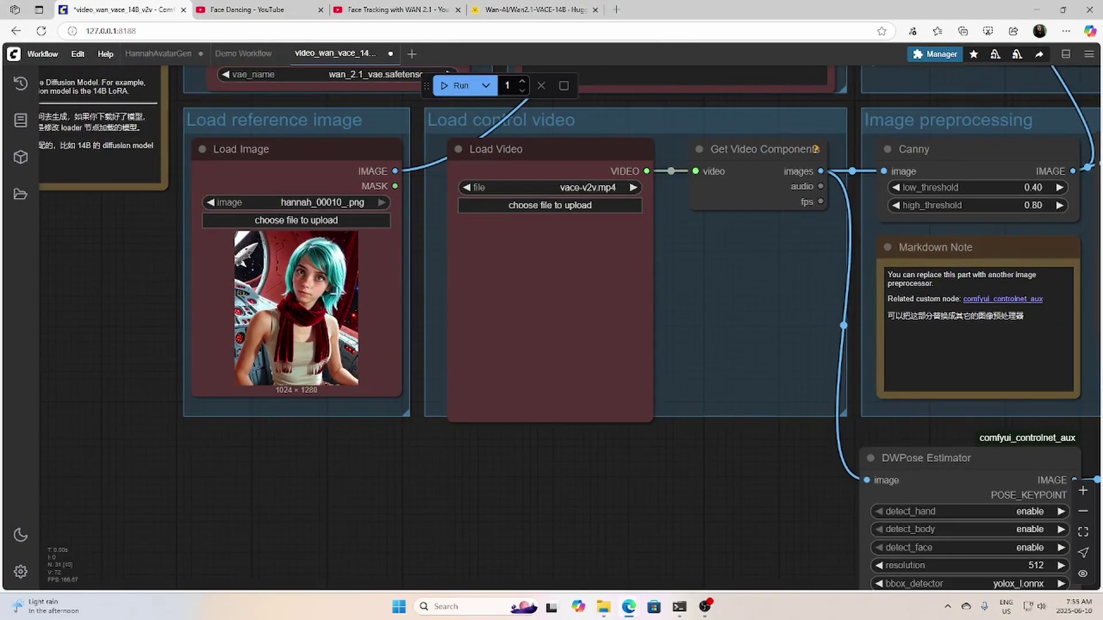
{"action": "left_click_drag", "start_coordinate": [740, 464], "coordinate": [408, 434]}
{"action": "key", "text": "ctrl+v"}
{"action": "scroll", "coordinate": [609, 481], "scroll_direction": "down", "scroll_amount": 4}
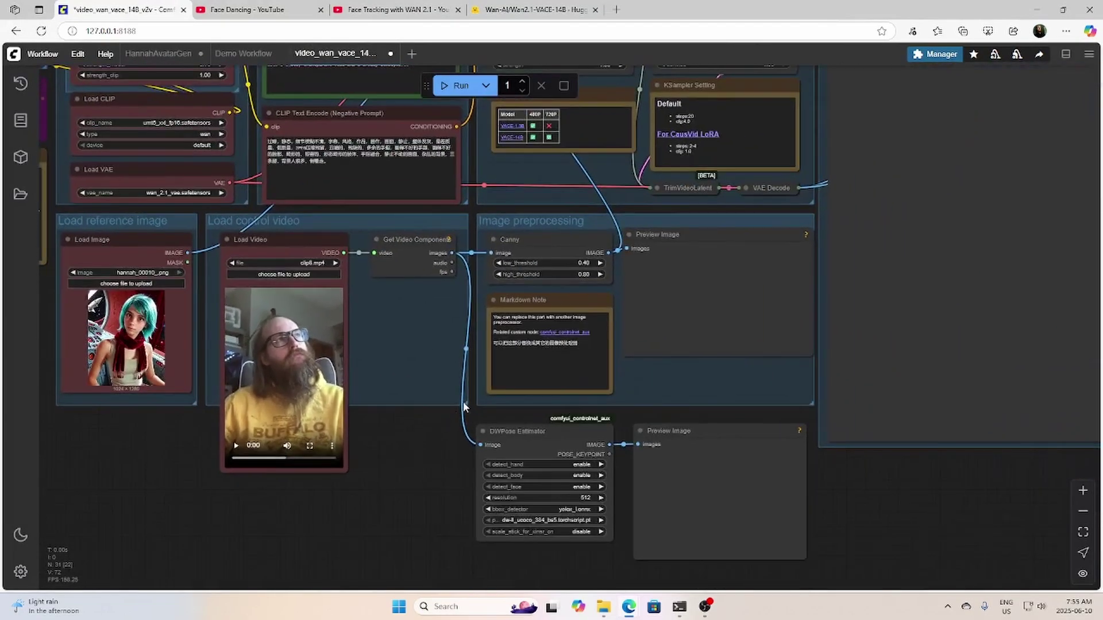
{"action": "left_click_drag", "start_coordinate": [466, 403], "coordinate": [466, 492]}
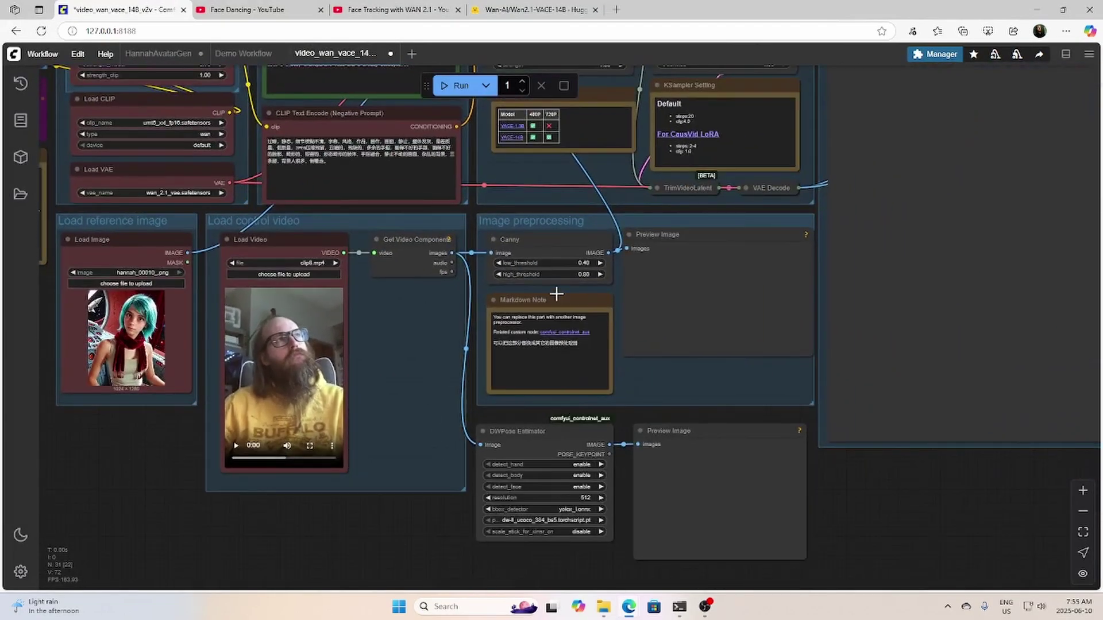
{"action": "left_click", "coordinate": [546, 244]}
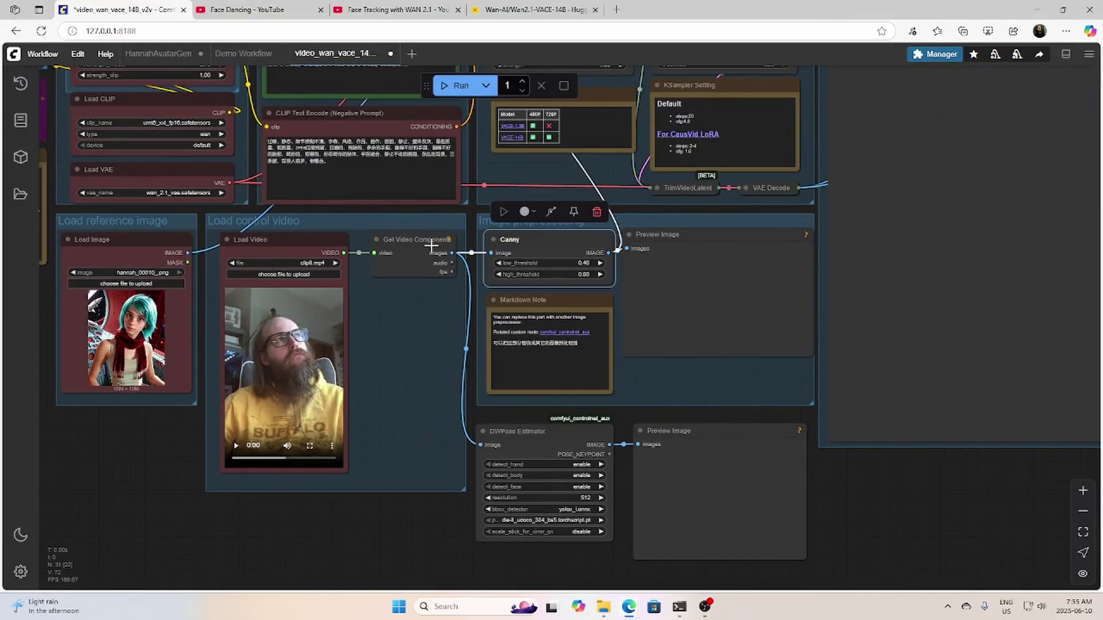
Keep WanVaceToVideo's length at 81 and set its width to 480.
{"action": "left_click", "coordinate": [653, 241]}
{"action": "scroll", "coordinate": [622, 209], "scroll_direction": "up", "scroll_amount": 5}
{"action": "scroll", "coordinate": [562, 309], "scroll_direction": "right", "scroll_amount": 4}
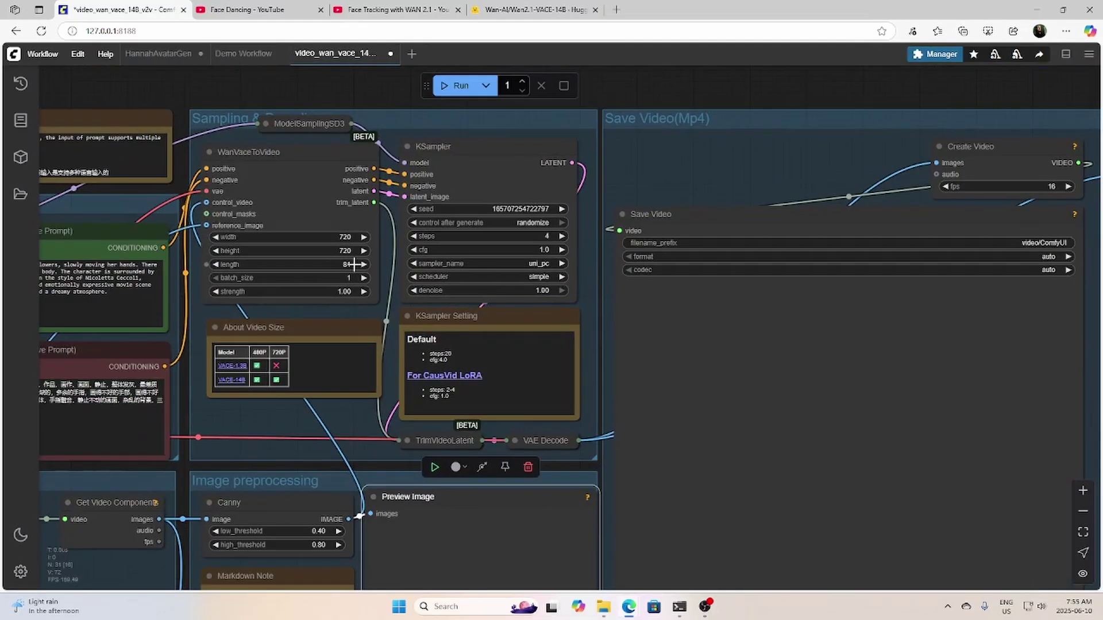
{"action": "left_click", "coordinate": [350, 264]}
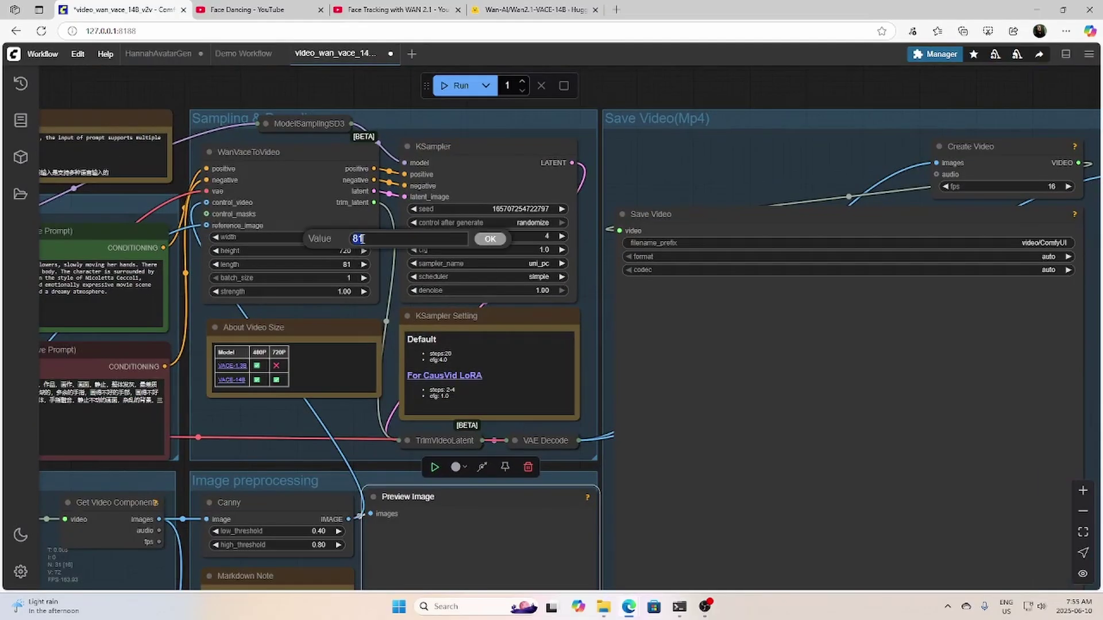
{"action": "left_click", "coordinate": [490, 239]}
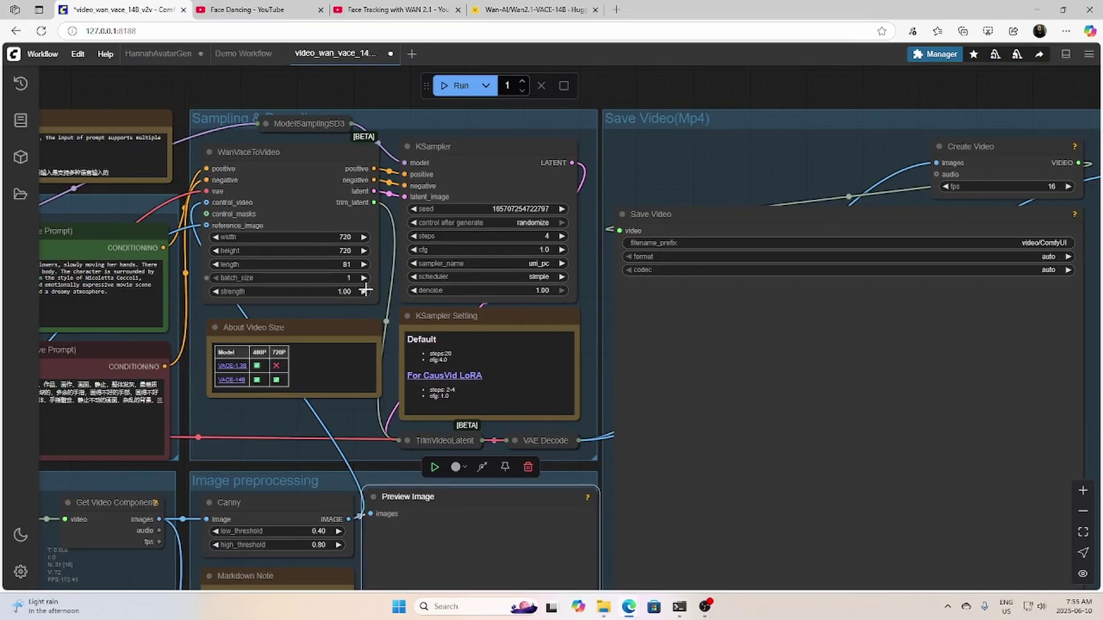
{"action": "left_click_drag", "start_coordinate": [343, 264], "coordinate": [450, 251]}
{"action": "left_click", "coordinate": [451, 216]}
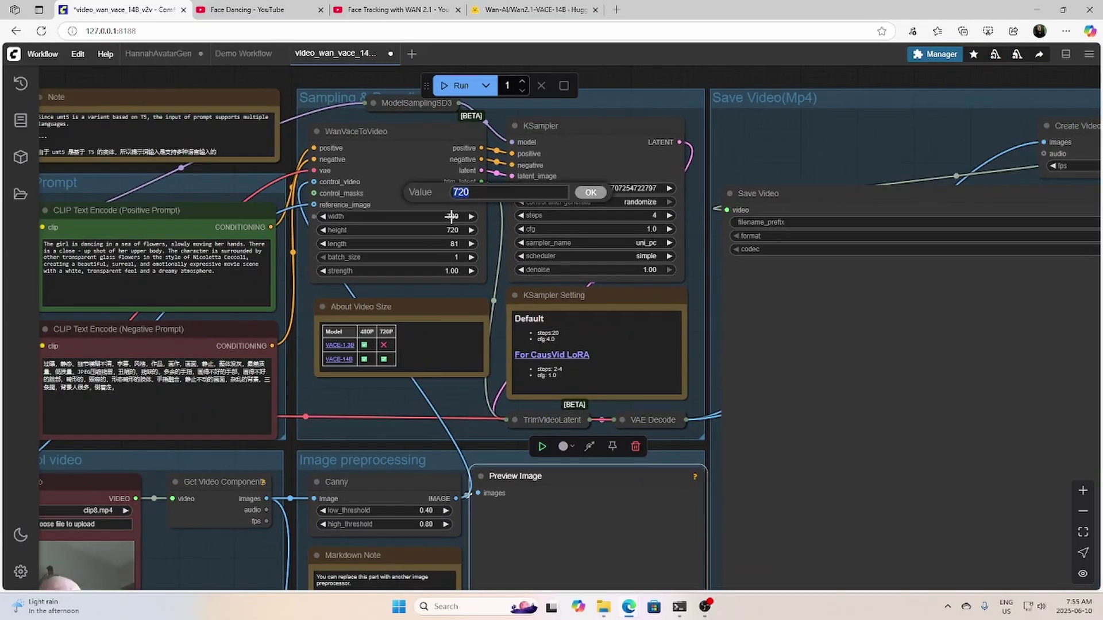
{"action": "type", "text": "480"}
{"action": "key", "text": "Return"}
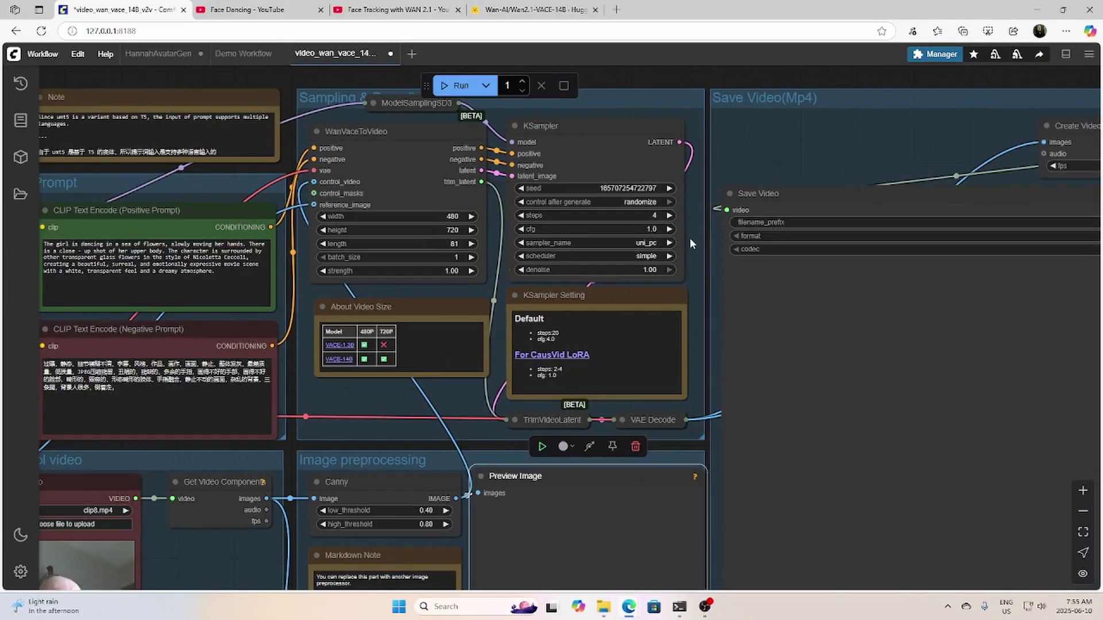
Set the Create Video frame rate to 30 fps.
{"action": "scroll", "coordinate": [897, 205], "scroll_direction": "right", "scroll_amount": 5}
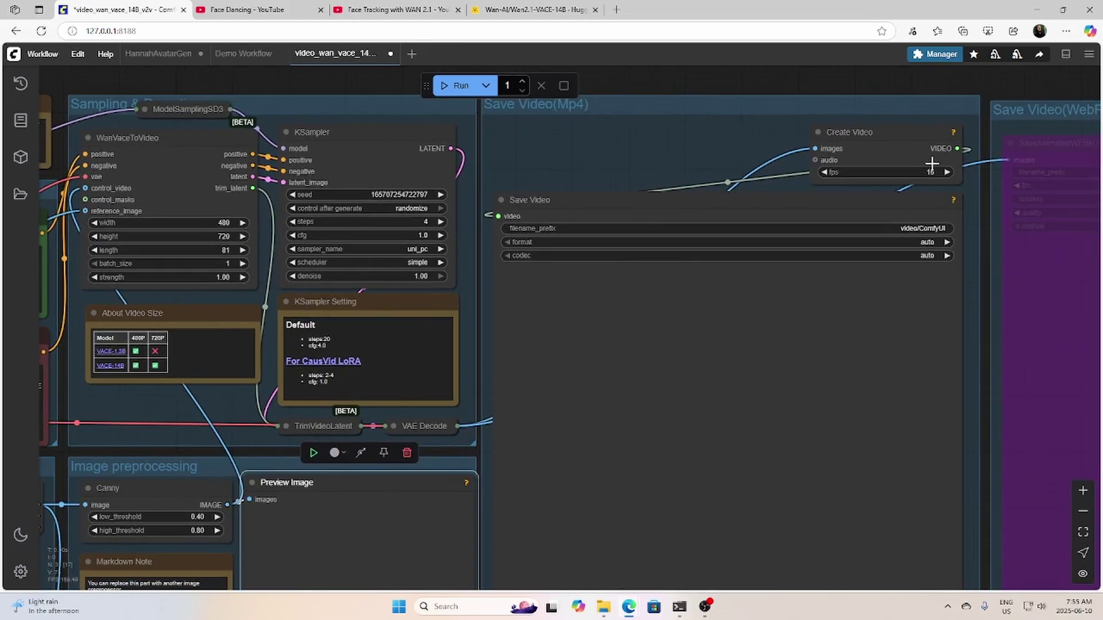
{"action": "left_click", "coordinate": [931, 173]}
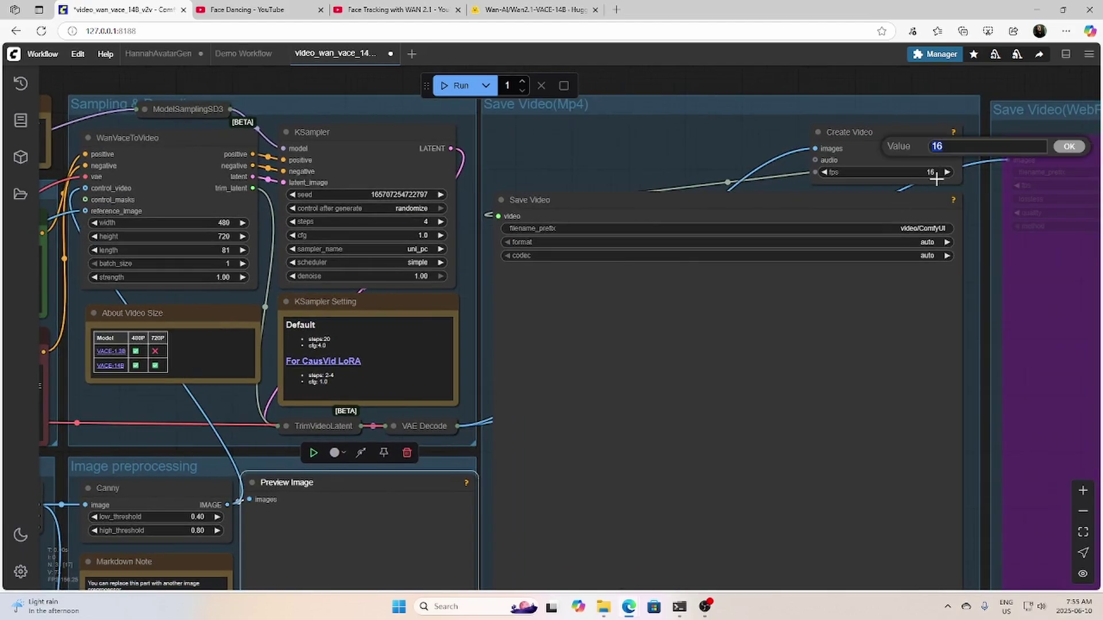
{"action": "type", "text": "30"}
{"action": "key", "text": "Return"}
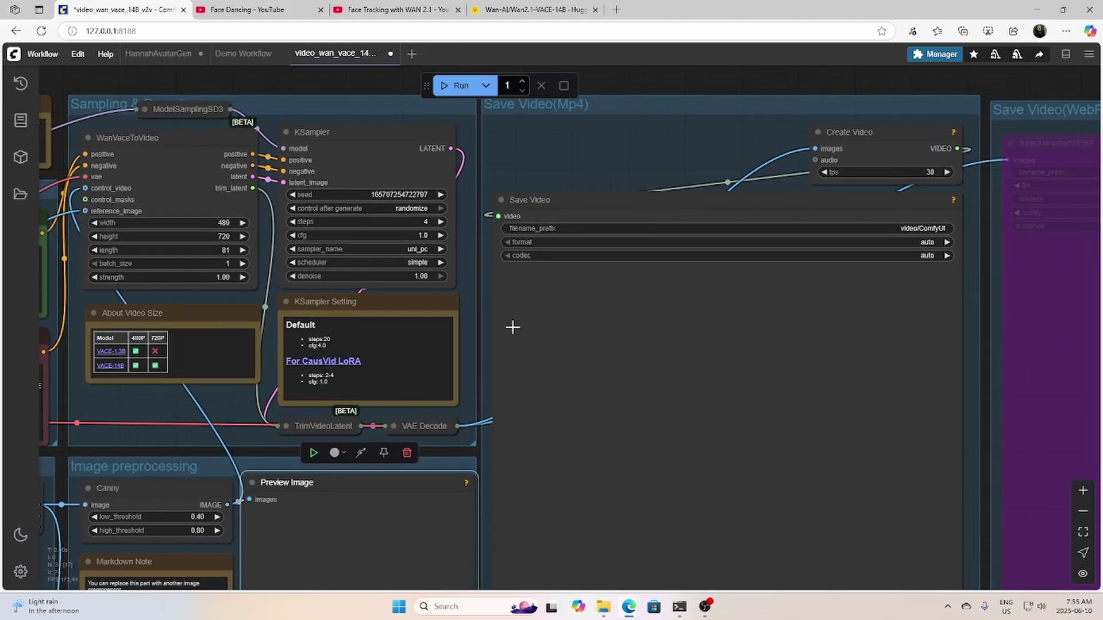
{"action": "scroll", "coordinate": [584, 188], "scroll_direction": "down", "scroll_amount": 5}
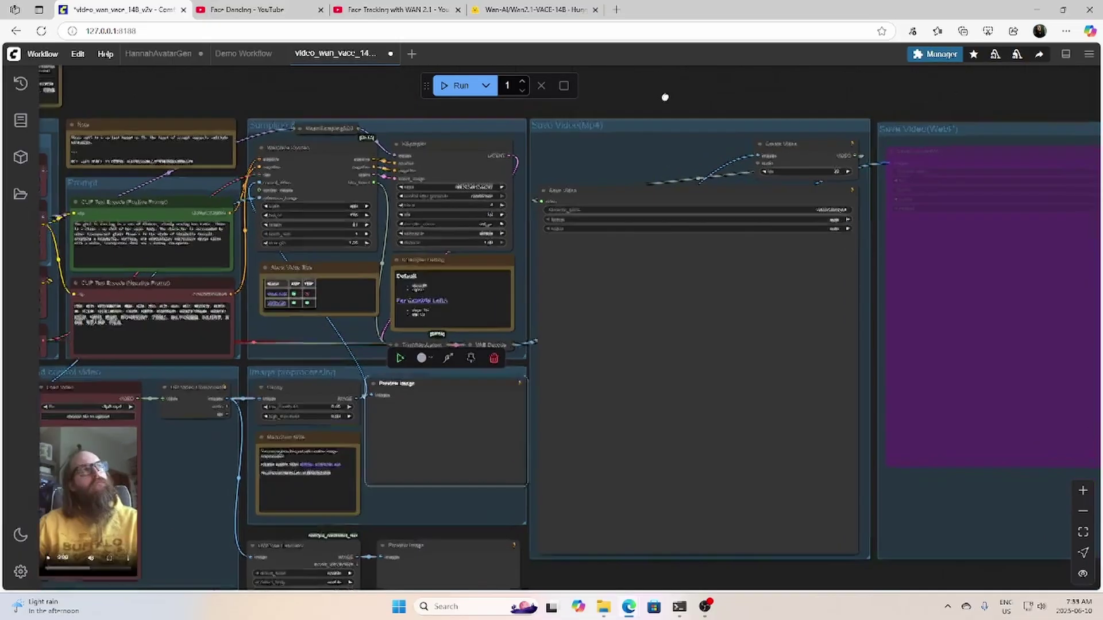
{"action": "left_click_drag", "start_coordinate": [600, 567], "coordinate": [722, 517]}
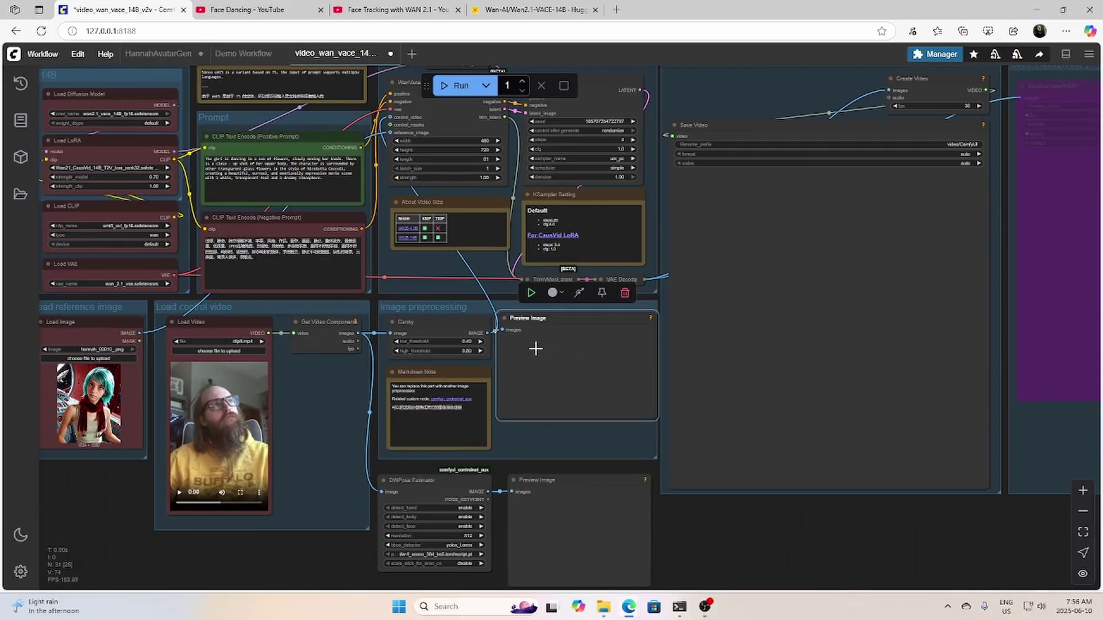
{"action": "left_click_drag", "start_coordinate": [488, 305], "coordinate": [403, 347]}
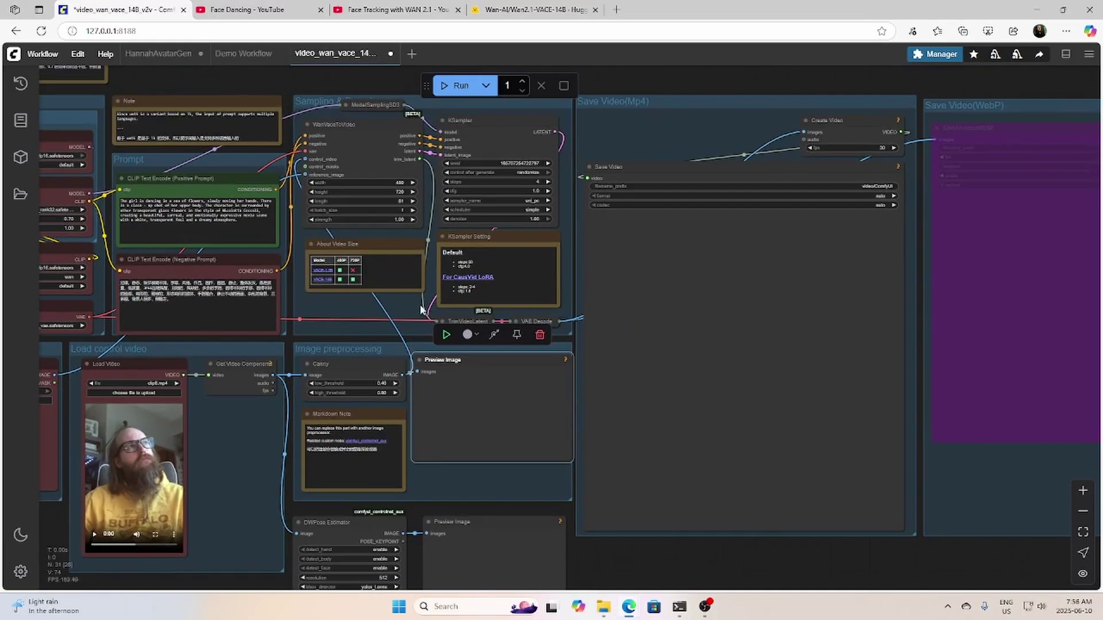
Run the workflow and dismiss the Canny allocation error.
{"action": "left_click", "coordinate": [461, 86]}
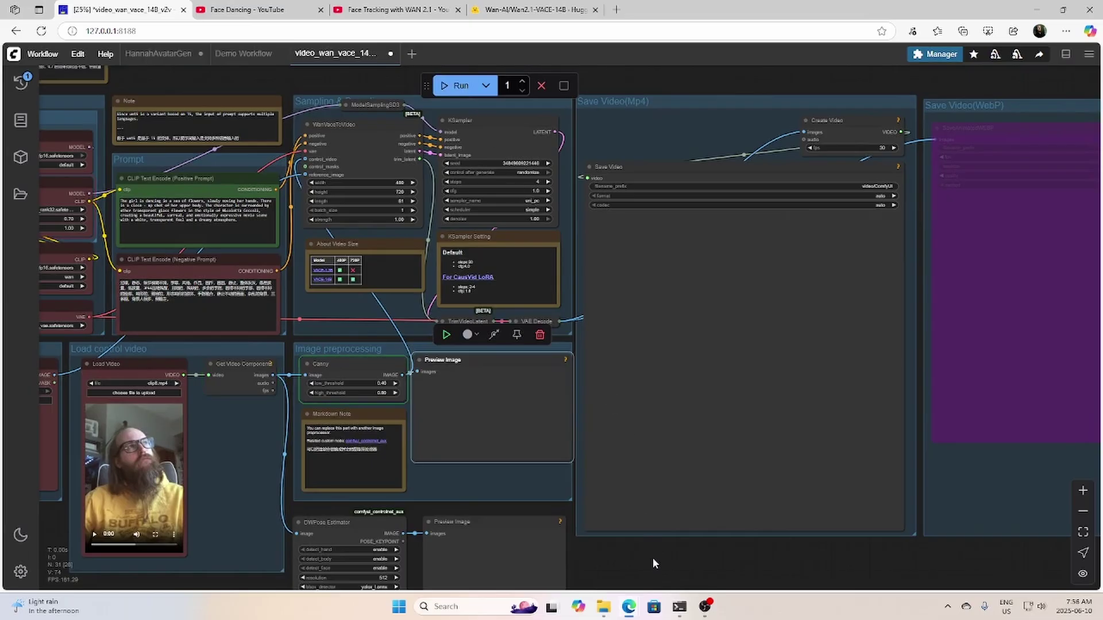
{"action": "left_click_drag", "start_coordinate": [713, 563], "coordinate": [470, 559]}
{"action": "left_click", "coordinate": [611, 223]}
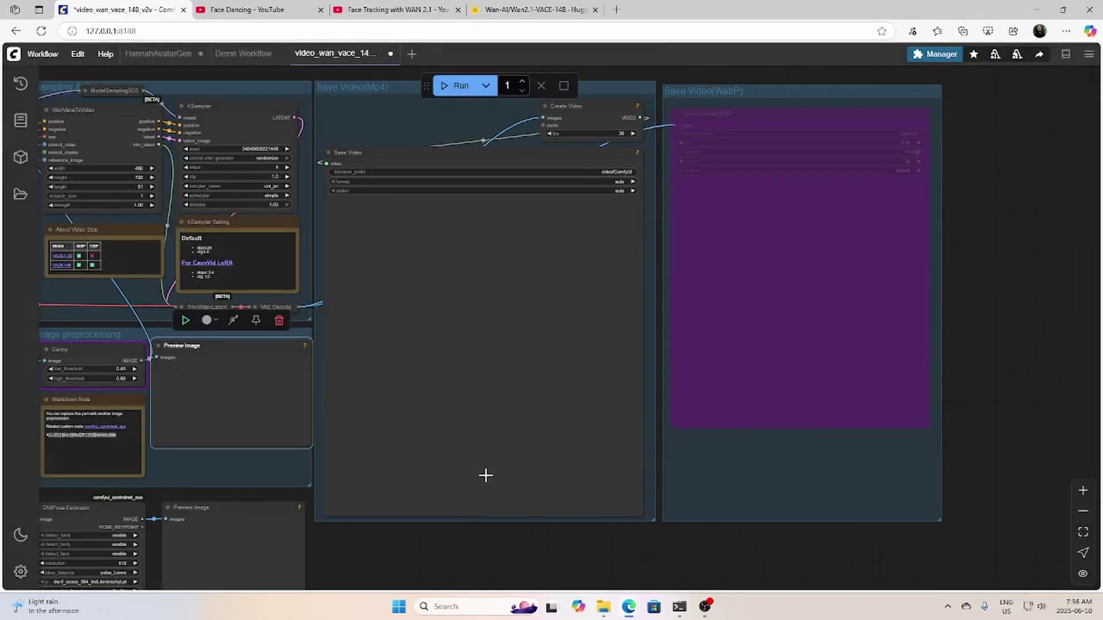
Change WanVaceToVideo's length from 81 to 41 frames.
{"action": "left_click_drag", "start_coordinate": [477, 502], "coordinate": [852, 468]}
{"action": "scroll", "coordinate": [589, 376], "scroll_direction": "up", "scroll_amount": 2}
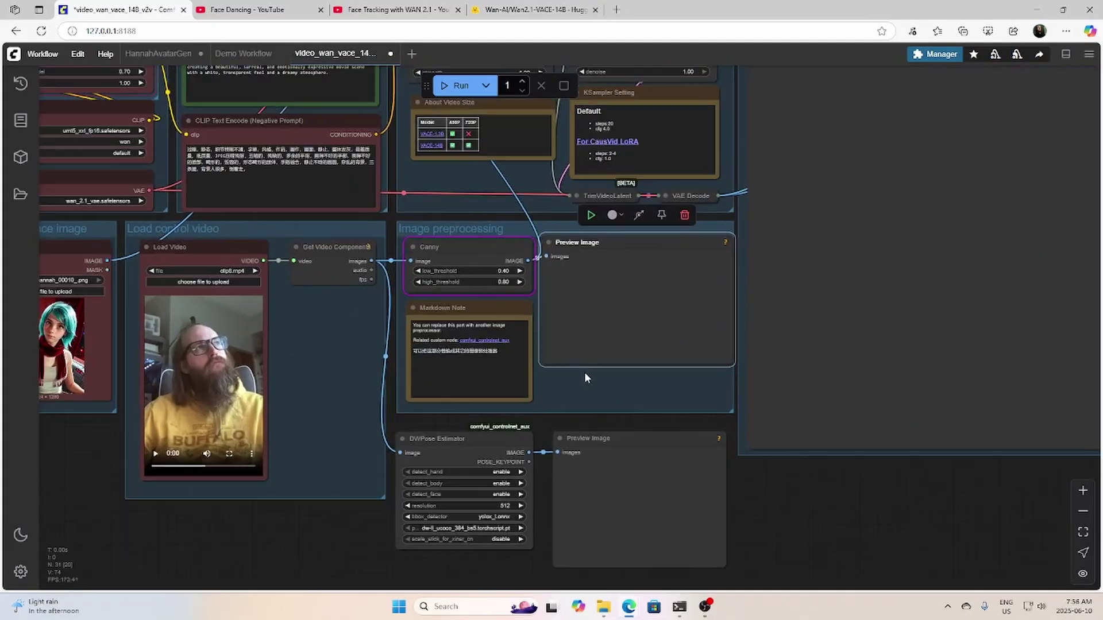
{"action": "left_click_drag", "start_coordinate": [334, 327], "coordinate": [336, 453]}
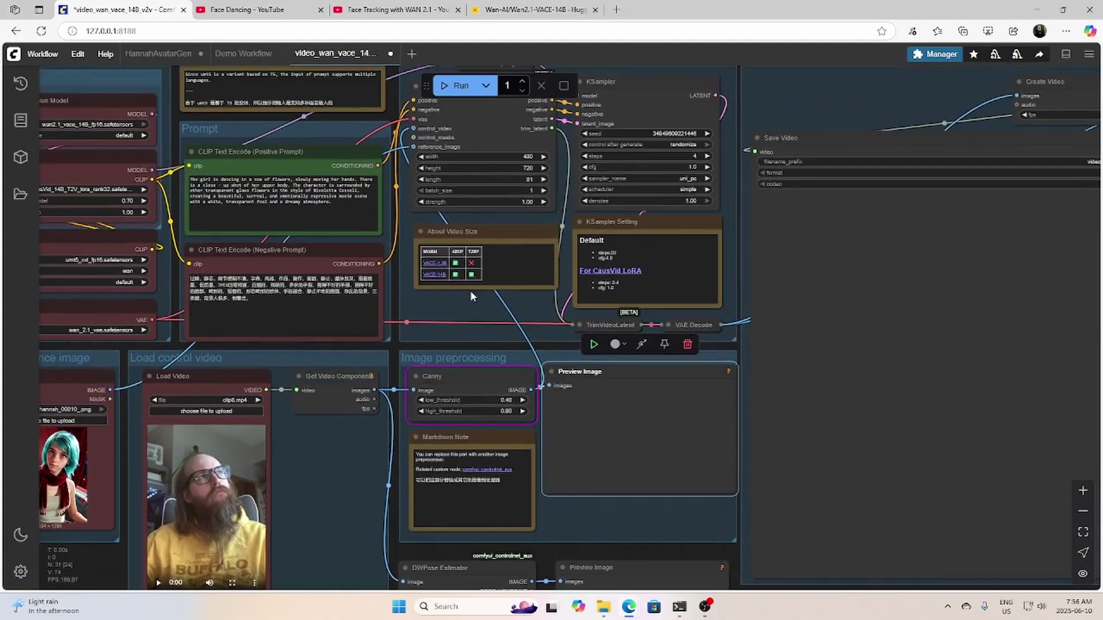
{"action": "left_click", "coordinate": [494, 156]}
{"action": "type", "text": "412"}
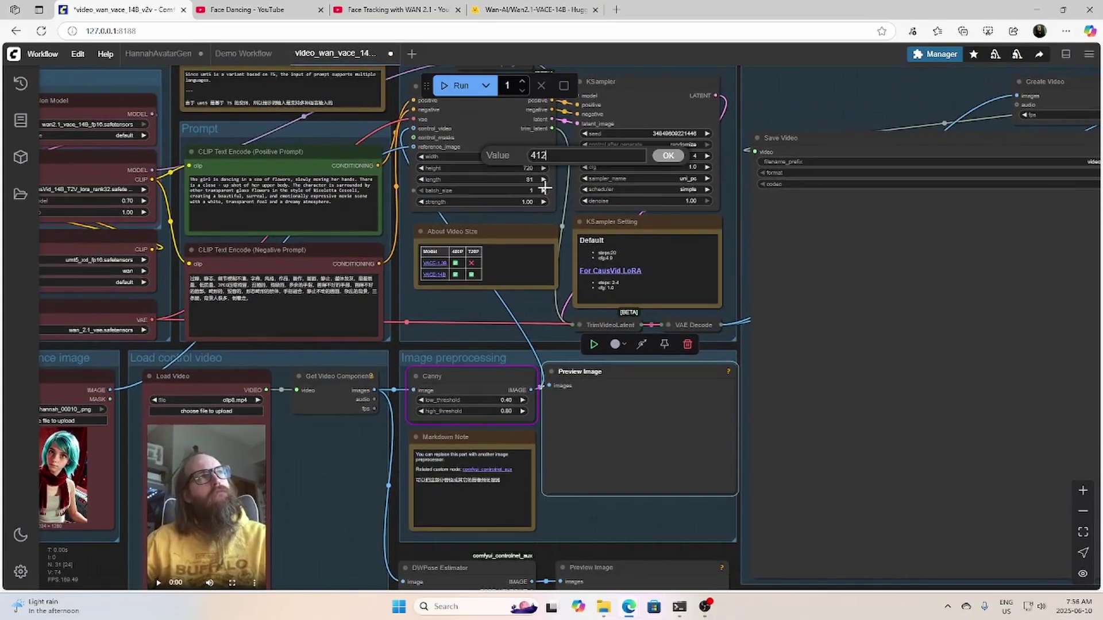
{"action": "key", "text": "Return"}
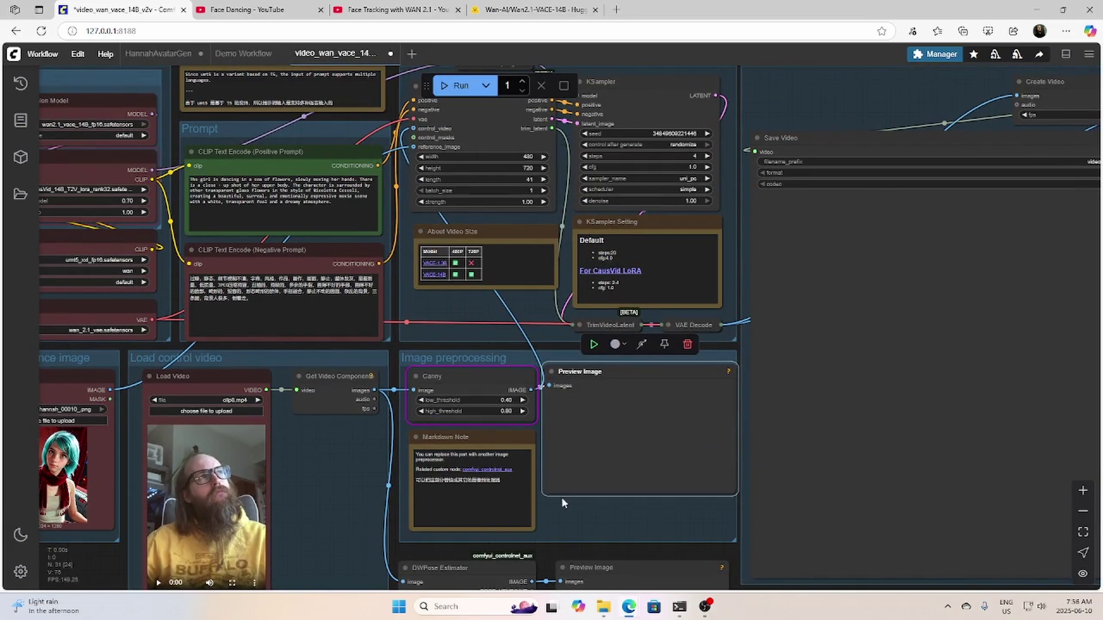
Rerun the workflow with 41 frames and follow its progress to the sampling and save area.
{"action": "left_click", "coordinate": [458, 85]}
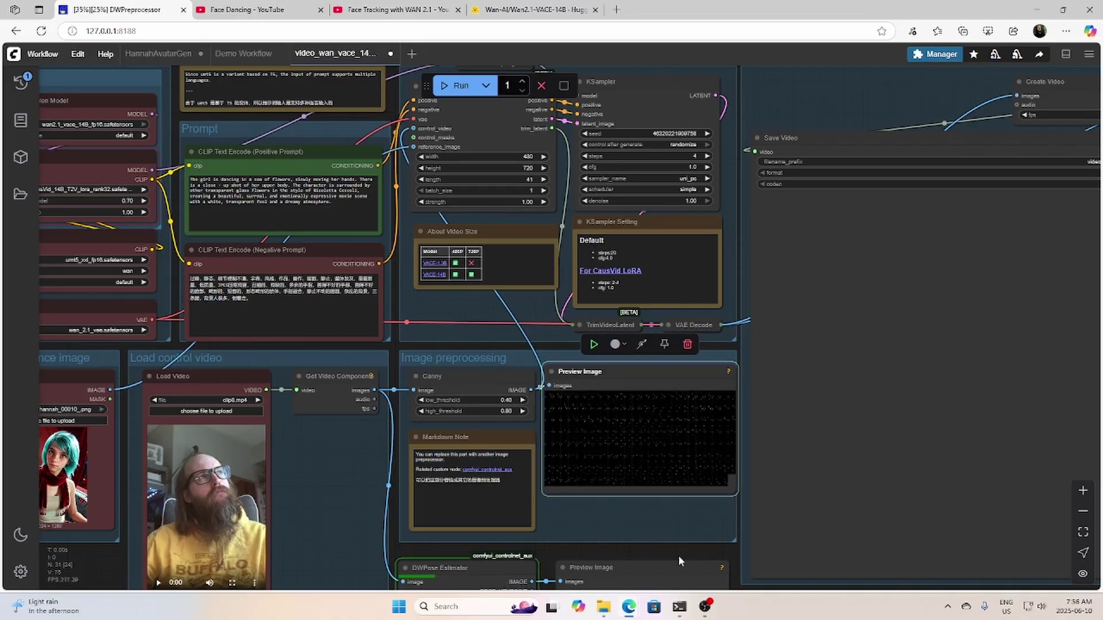
{"action": "scroll", "coordinate": [735, 528], "scroll_direction": "down", "scroll_amount": 5}
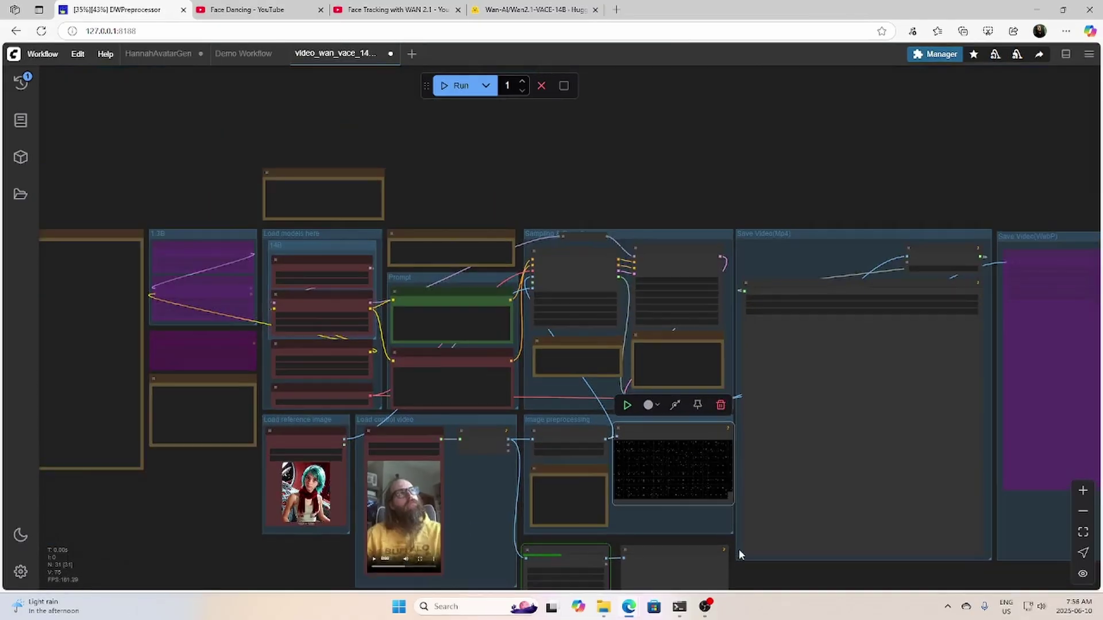
{"action": "left_click_drag", "start_coordinate": [741, 553], "coordinate": [886, 478]}
{"action": "scroll", "coordinate": [515, 281], "scroll_direction": "up", "scroll_amount": 2}
{"action": "scroll", "coordinate": [516, 280], "scroll_direction": "up", "scroll_amount": 15}
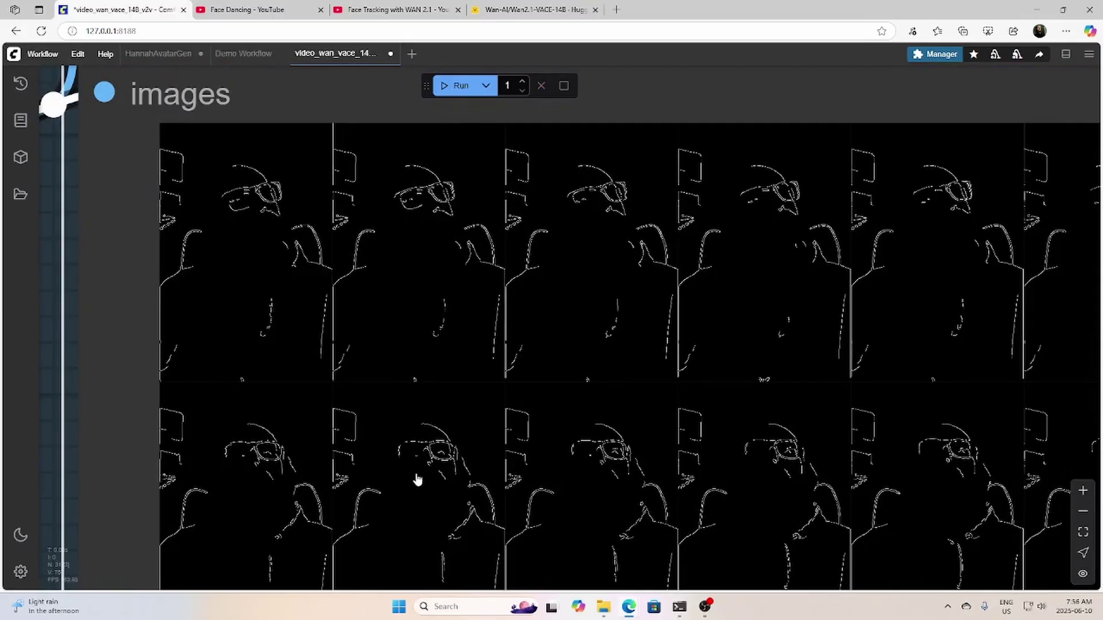
{"action": "scroll", "coordinate": [598, 480], "scroll_direction": "down", "scroll_amount": 10}
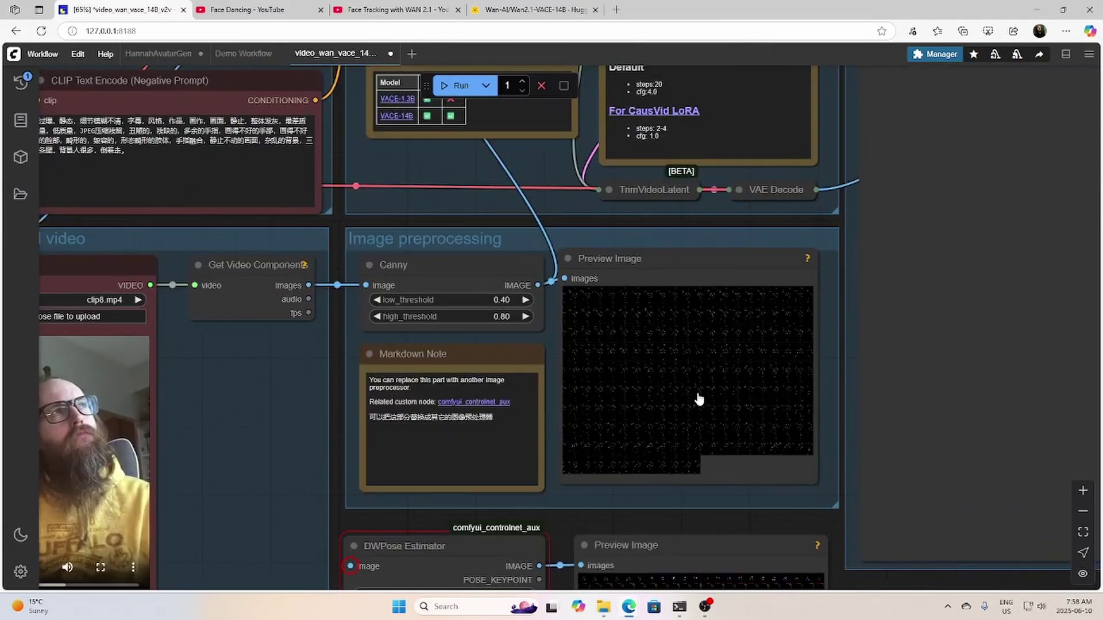
{"action": "scroll", "coordinate": [693, 328], "scroll_direction": "down", "scroll_amount": 8}
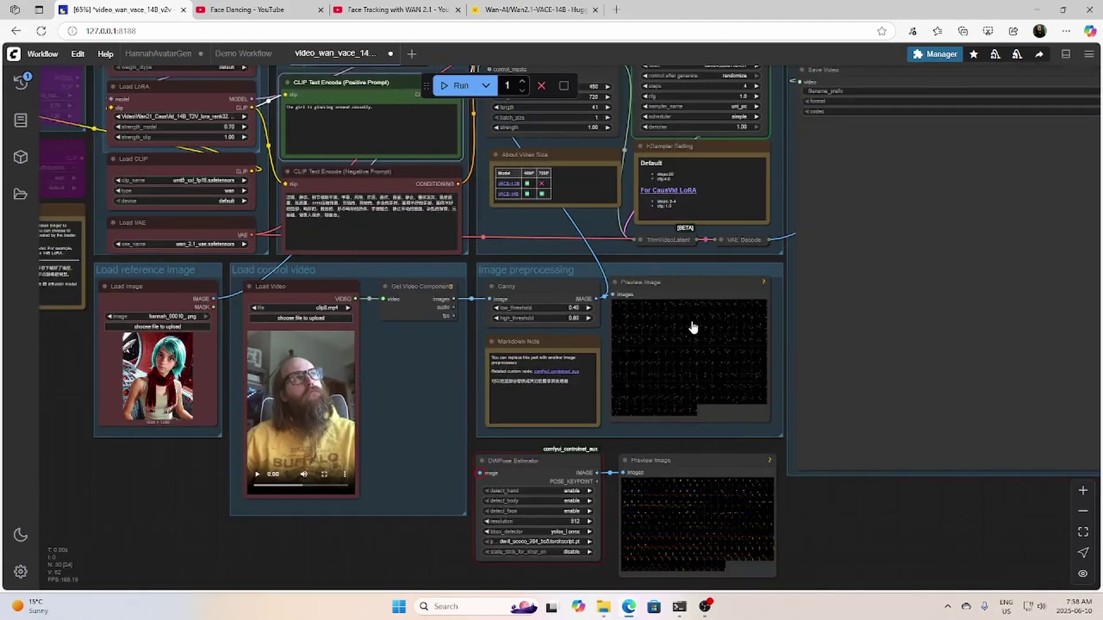
{"action": "left_click_drag", "start_coordinate": [908, 473], "coordinate": [805, 550]}
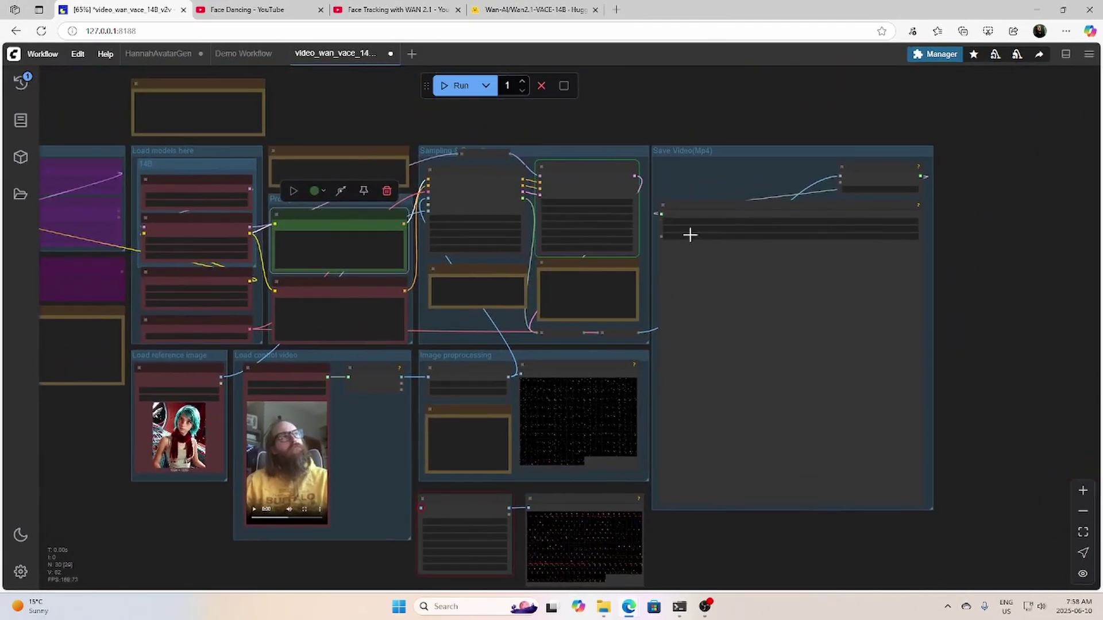
{"action": "scroll", "coordinate": [674, 168], "scroll_direction": "up", "scroll_amount": 5}
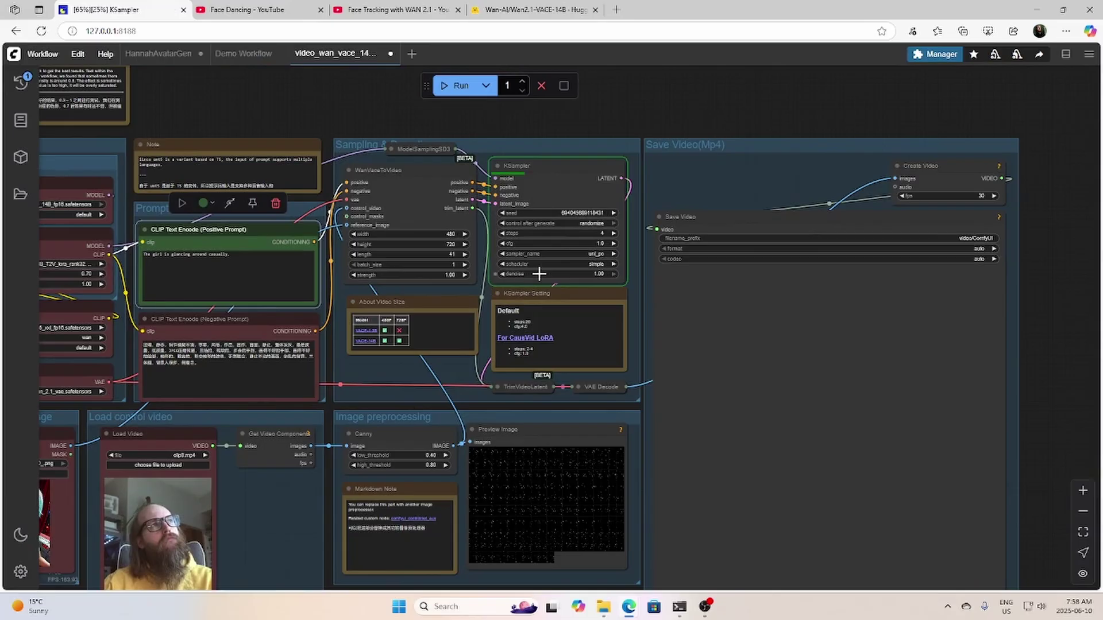
Delete the KSampler Setting note.
{"action": "left_click", "coordinate": [568, 294]}
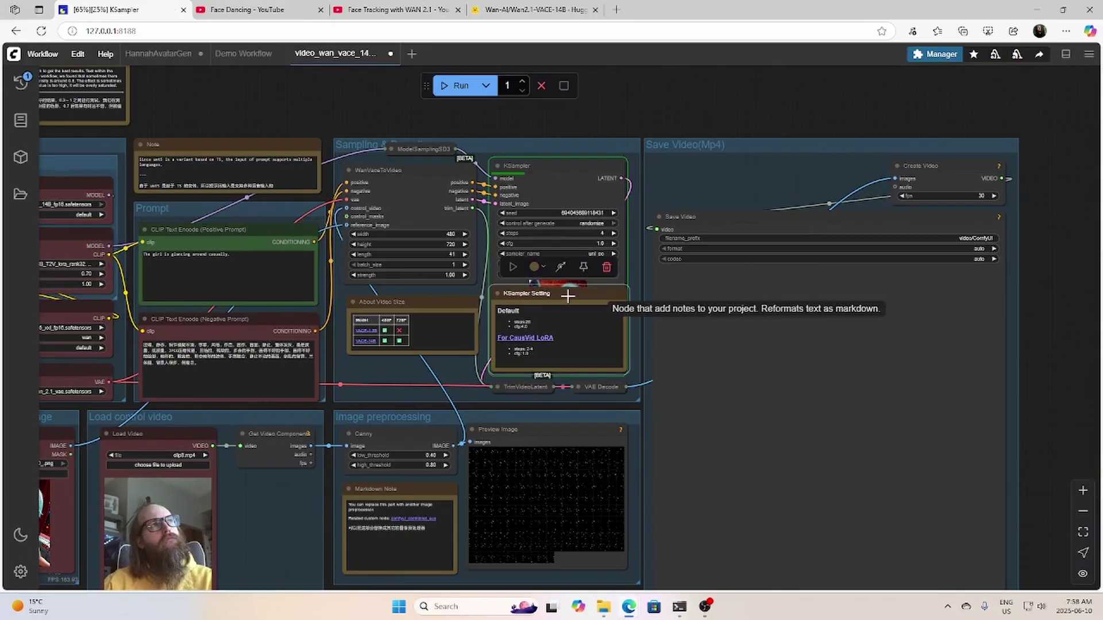
{"action": "left_click_drag", "start_coordinate": [568, 294], "coordinate": [698, 176]}
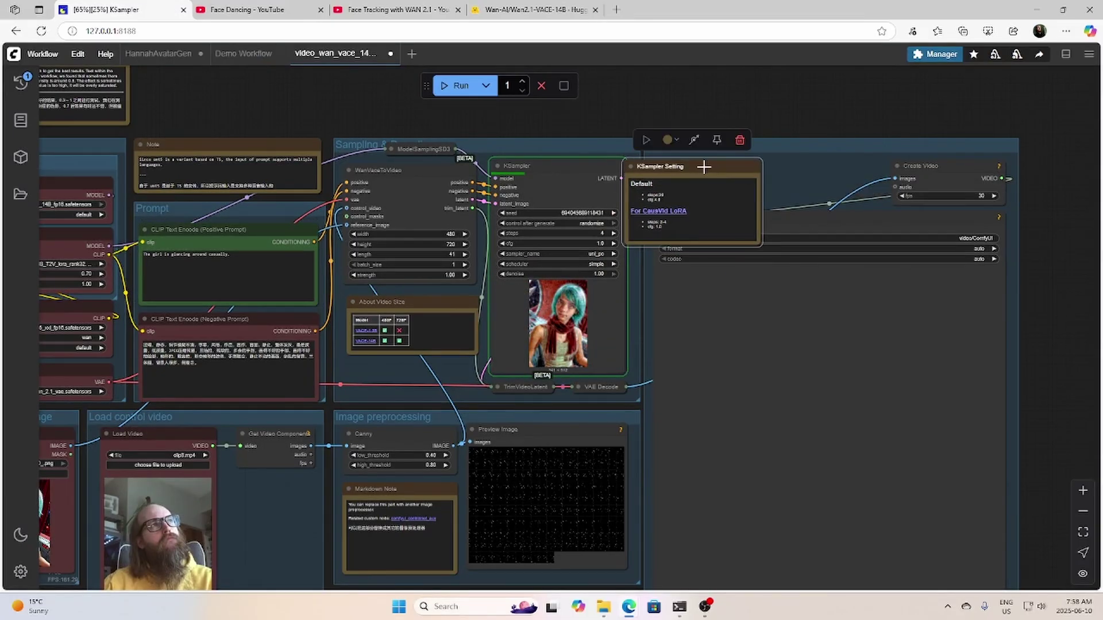
{"action": "key", "text": "Delete"}
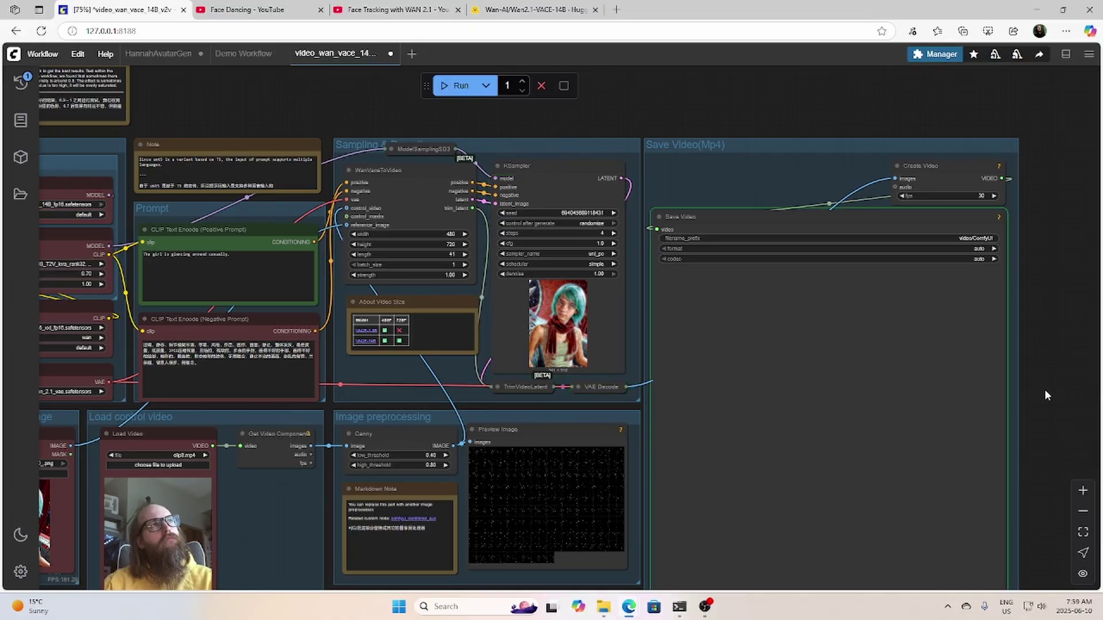
{"action": "left_click_drag", "start_coordinate": [1045, 395], "coordinate": [953, 259]}
{"action": "scroll", "coordinate": [953, 259], "scroll_direction": "down", "scroll_amount": 3}
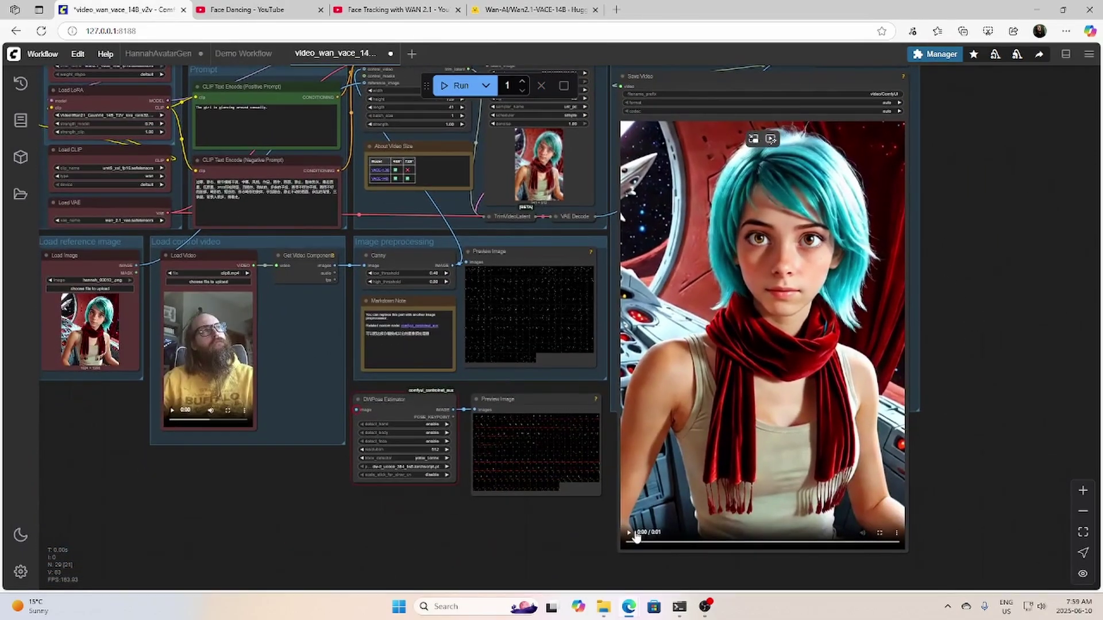
{"action": "left_click", "coordinate": [629, 533]}
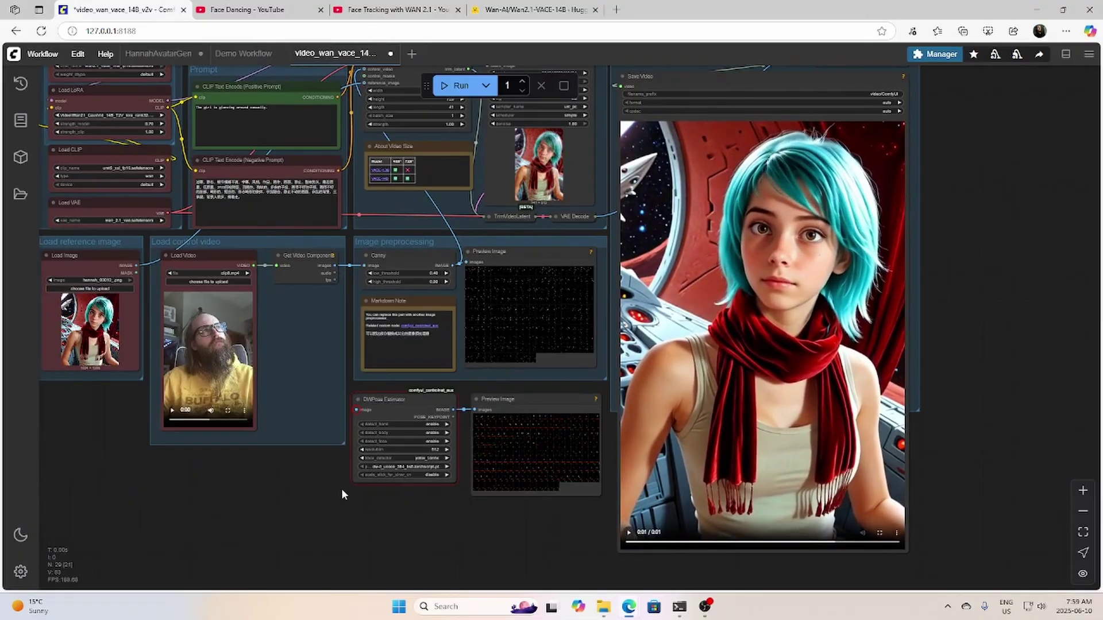
{"action": "scroll", "coordinate": [308, 476], "scroll_direction": "up", "scroll_amount": 5}
{"action": "left_click_drag", "start_coordinate": [281, 425], "coordinate": [273, 425]}
{"action": "scroll", "coordinate": [520, 534], "scroll_direction": "down", "scroll_amount": 4}
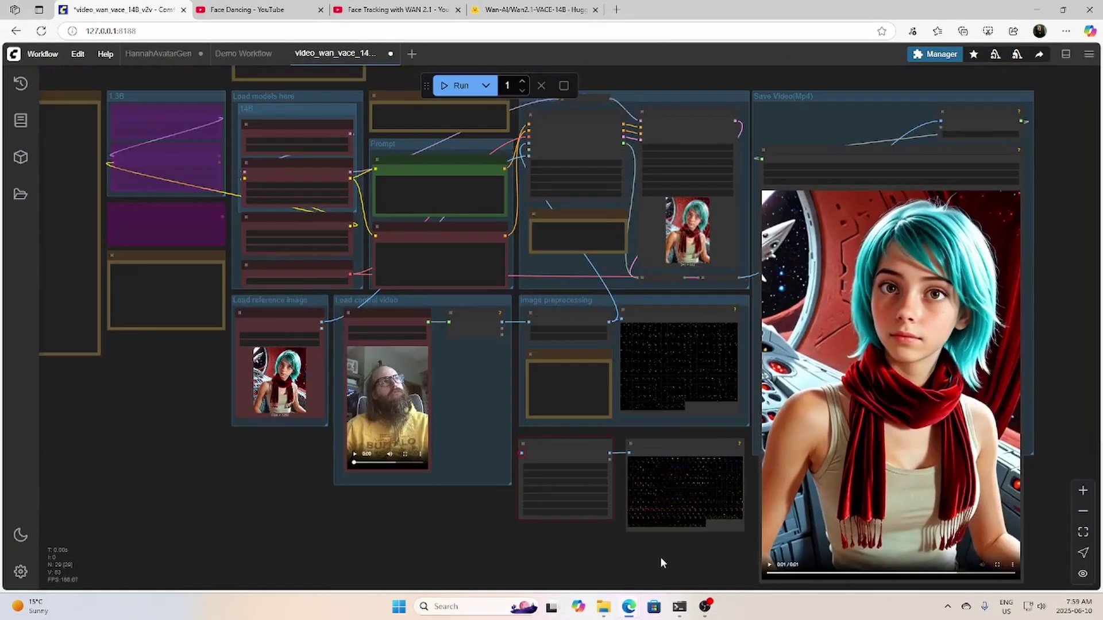
{"action": "left_click_drag", "start_coordinate": [660, 556], "coordinate": [489, 510]}
{"action": "left_click", "coordinate": [553, 509]}
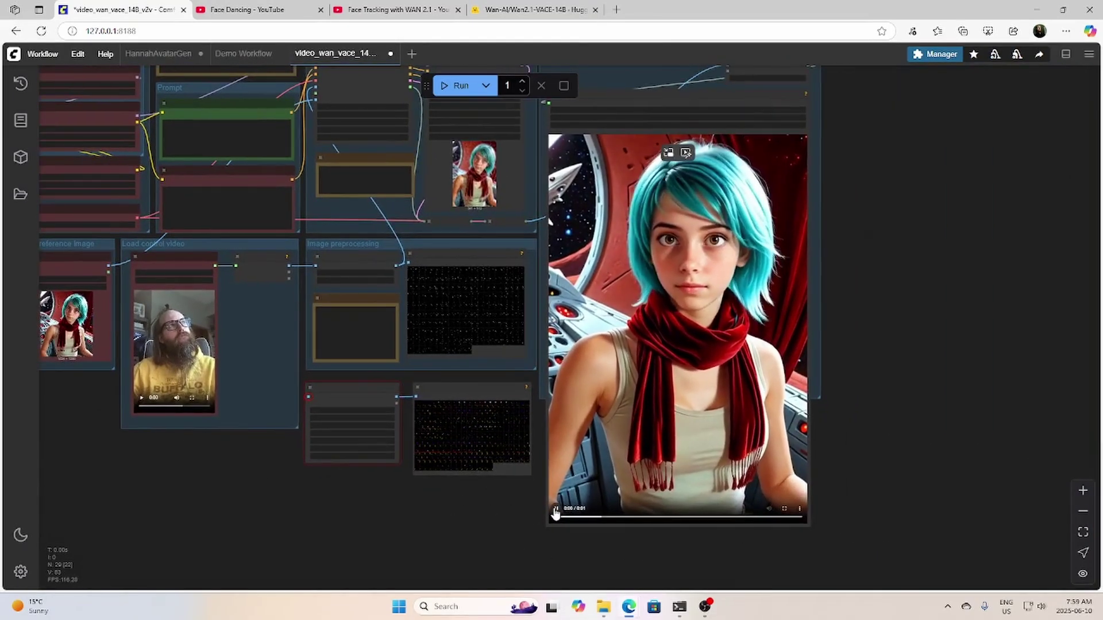
{"action": "left_click_drag", "start_coordinate": [442, 510], "coordinate": [493, 530]}
{"action": "scroll", "coordinate": [513, 382], "scroll_direction": "up", "scroll_amount": 5}
{"action": "scroll", "coordinate": [574, 235], "scroll_direction": "up", "scroll_amount": 4}
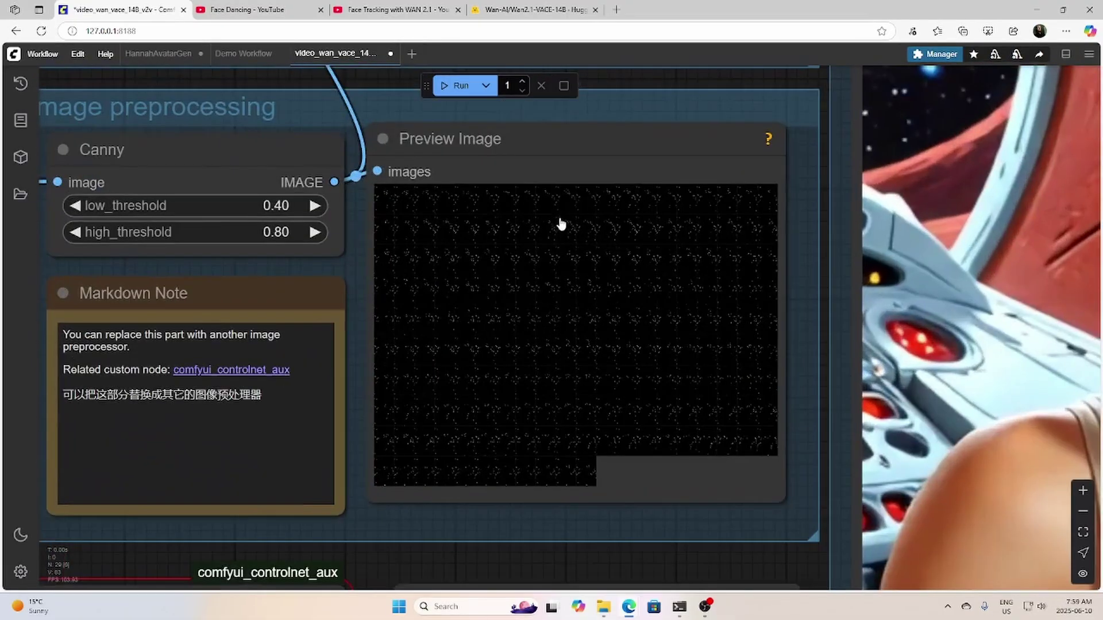
{"action": "scroll", "coordinate": [630, 347], "scroll_direction": "down", "scroll_amount": 6}
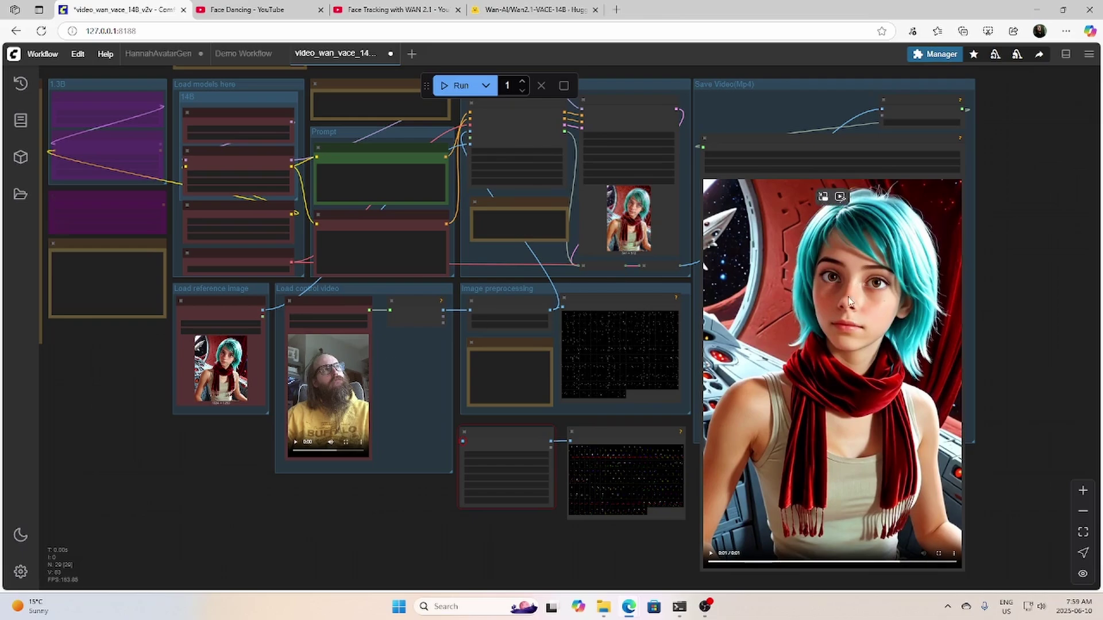
Link Get Video Components' images to DWPose Estimator and view the pose skeleton grid preview.
{"action": "scroll", "coordinate": [629, 373], "scroll_direction": "up", "scroll_amount": 3}
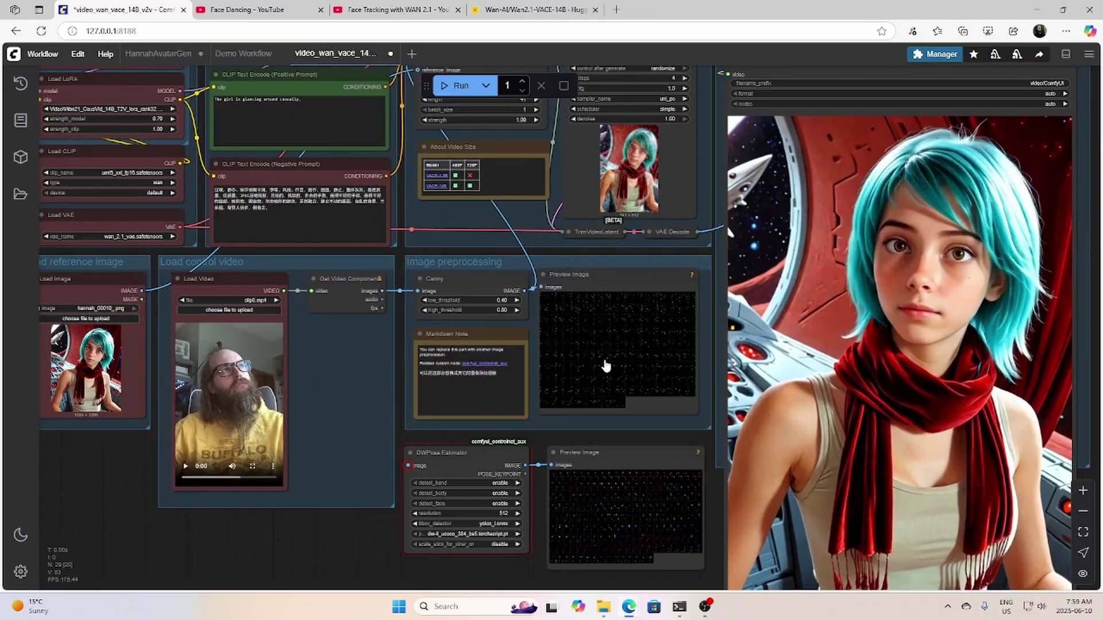
{"action": "scroll", "coordinate": [395, 344], "scroll_direction": "down", "scroll_amount": 2}
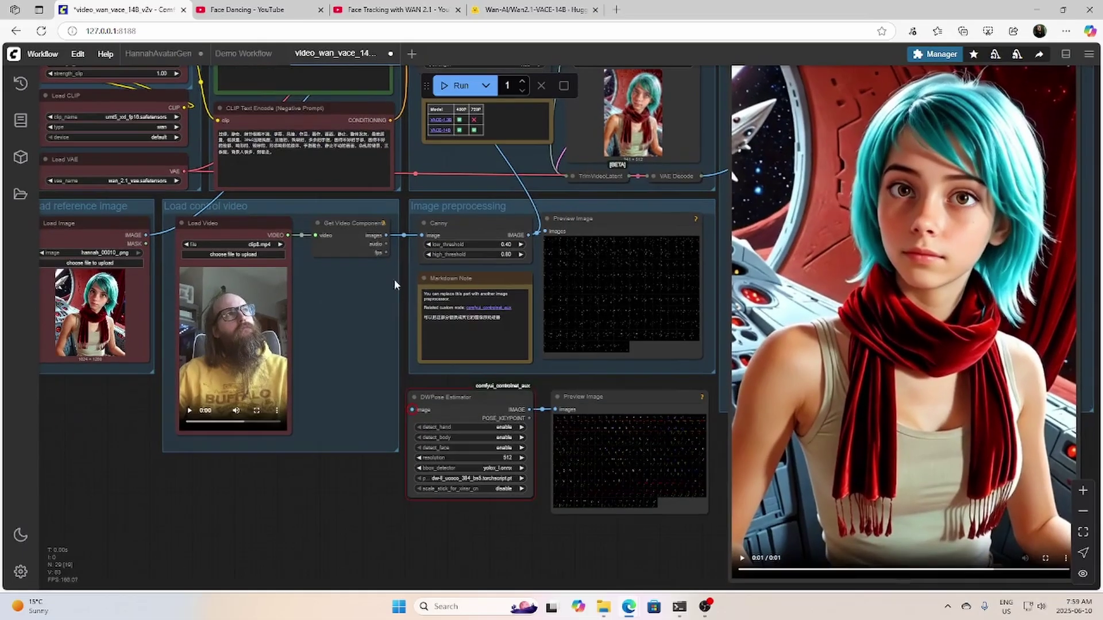
{"action": "left_click_drag", "start_coordinate": [385, 236], "coordinate": [412, 409]}
{"action": "left_click_drag", "start_coordinate": [614, 526], "coordinate": [781, 552]}
{"action": "scroll", "coordinate": [431, 284], "scroll_direction": "up", "scroll_amount": 5}
{"action": "scroll", "coordinate": [401, 259], "scroll_direction": "up", "scroll_amount": 10}
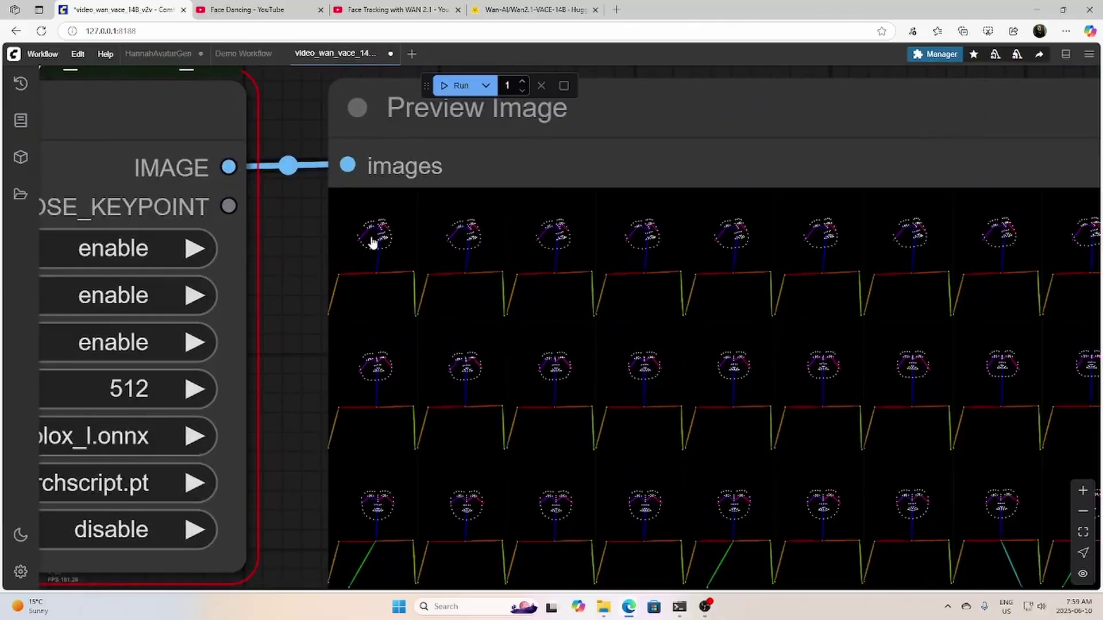
{"action": "scroll", "coordinate": [372, 242], "scroll_direction": "down", "scroll_amount": 15}
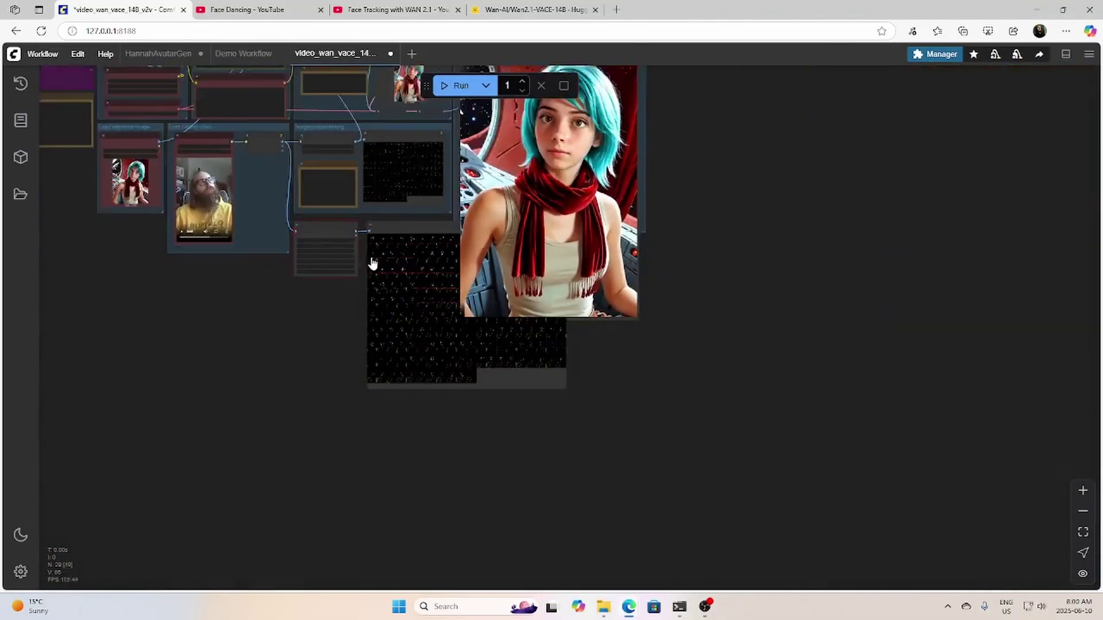
{"action": "left_click_drag", "start_coordinate": [325, 325], "coordinate": [492, 511]}
{"action": "scroll", "coordinate": [504, 424], "scroll_direction": "up", "scroll_amount": 5}
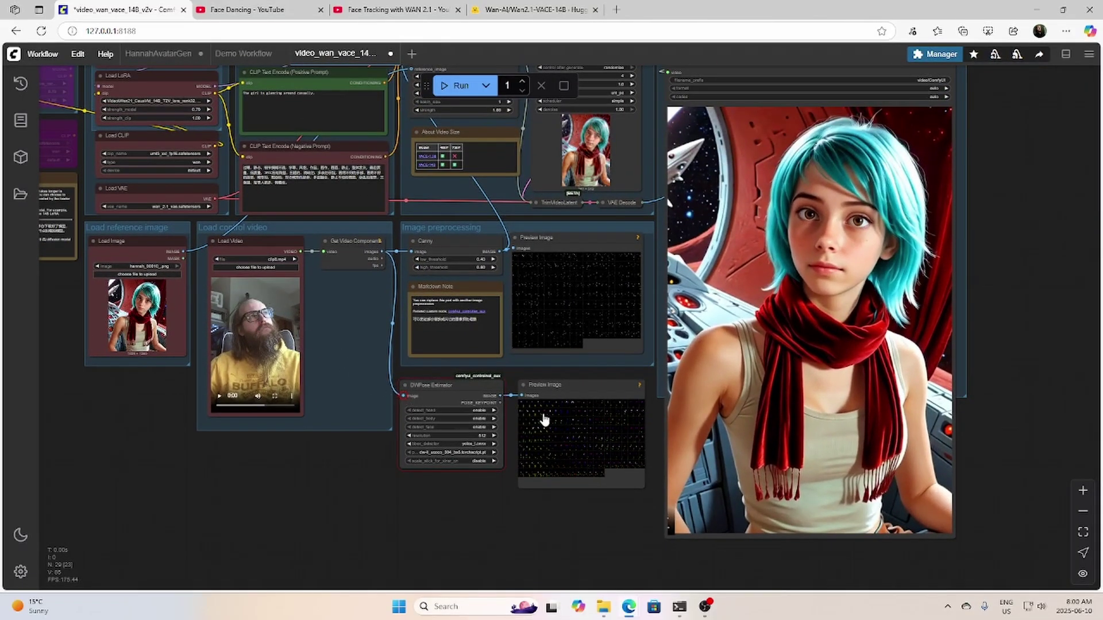
Connect DWPose Estimator's IMAGE output to WanVaceToVideo's control_video and run the workflow.
{"action": "left_click_drag", "start_coordinate": [466, 511], "coordinate": [517, 545]}
{"action": "left_click_drag", "start_coordinate": [519, 500], "coordinate": [427, 158]}
{"action": "left_click_drag", "start_coordinate": [384, 406], "coordinate": [336, 373]}
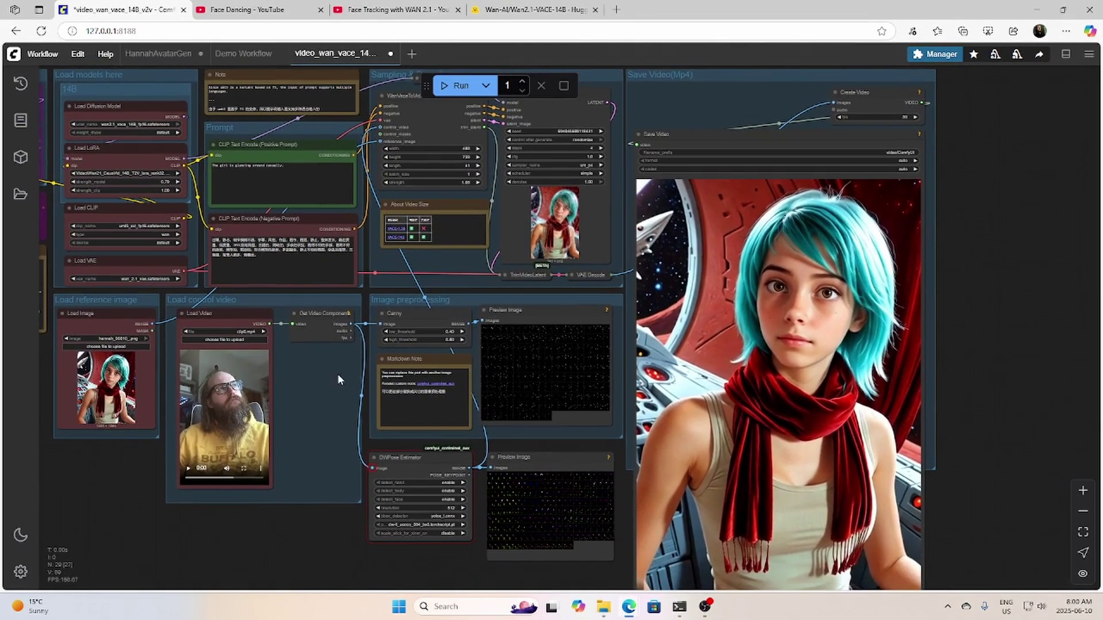
{"action": "left_click", "coordinate": [455, 86]}
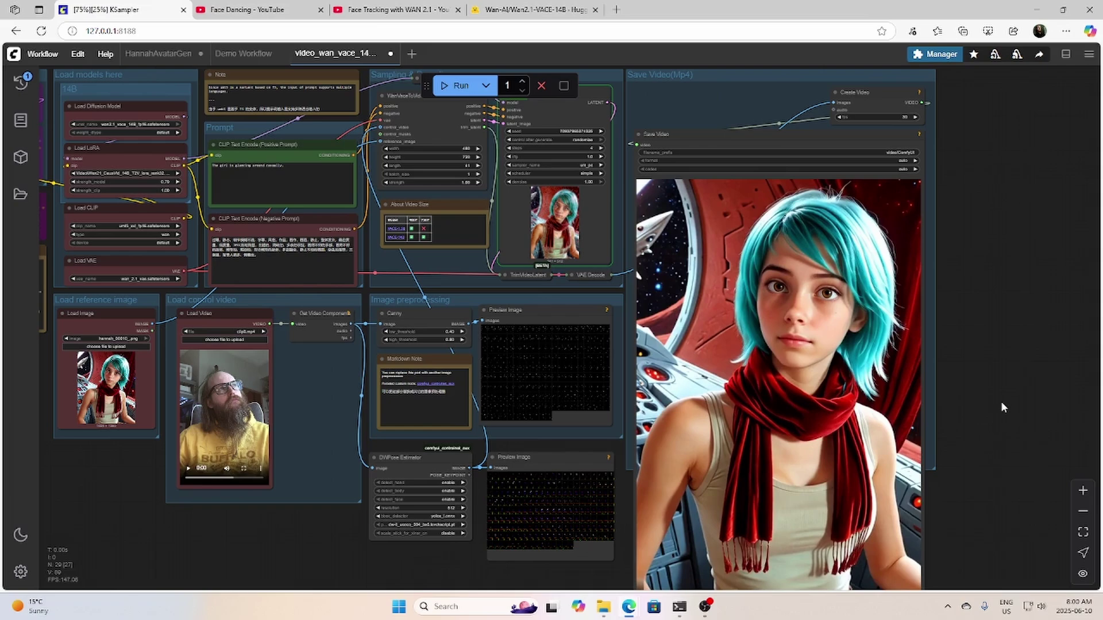
Play the new output clip in Save Video, then the source control video in Load Video.
{"action": "scroll", "coordinate": [1001, 401], "scroll_direction": "down", "scroll_amount": 6}
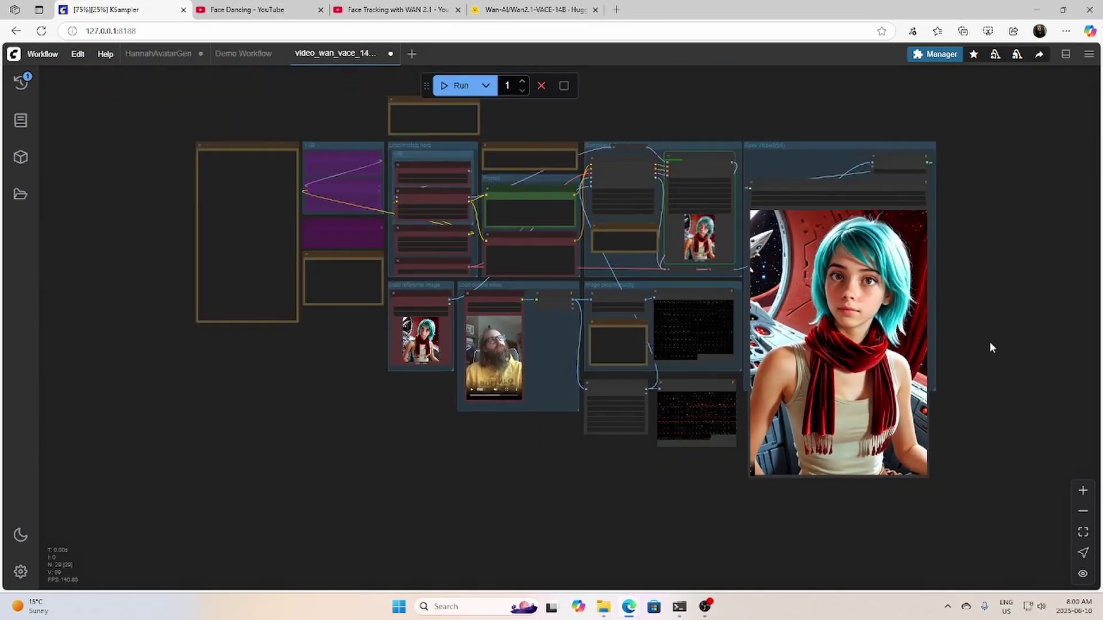
{"action": "left_click_drag", "start_coordinate": [990, 343], "coordinate": [904, 363]}
{"action": "scroll", "coordinate": [904, 363], "scroll_direction": "up", "scroll_amount": 2}
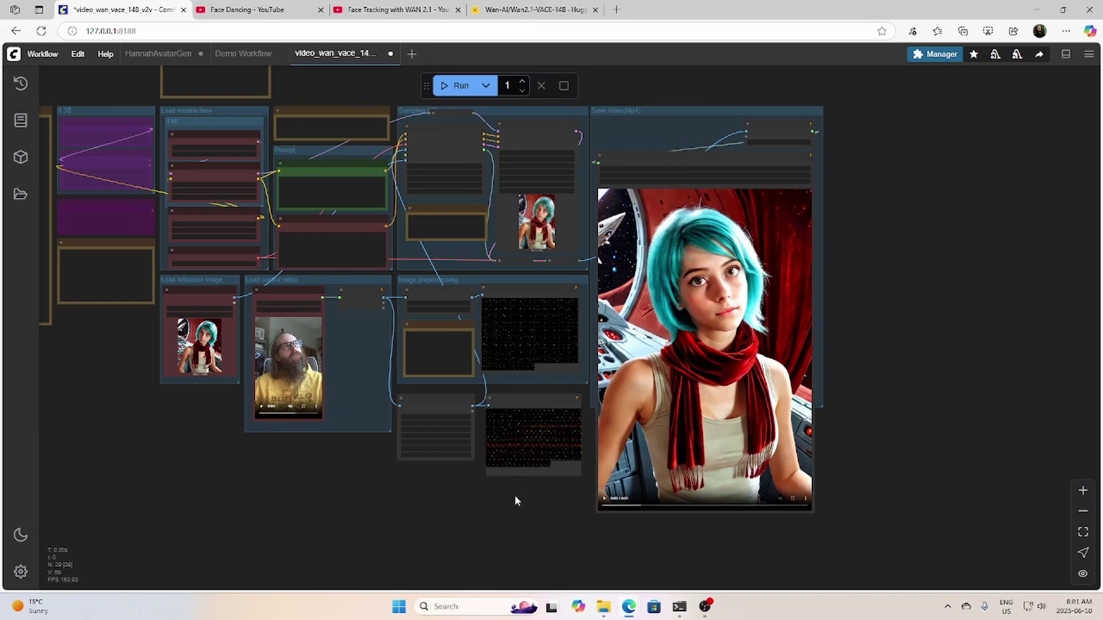
{"action": "scroll", "coordinate": [796, 347], "scroll_direction": "up", "scroll_amount": 3}
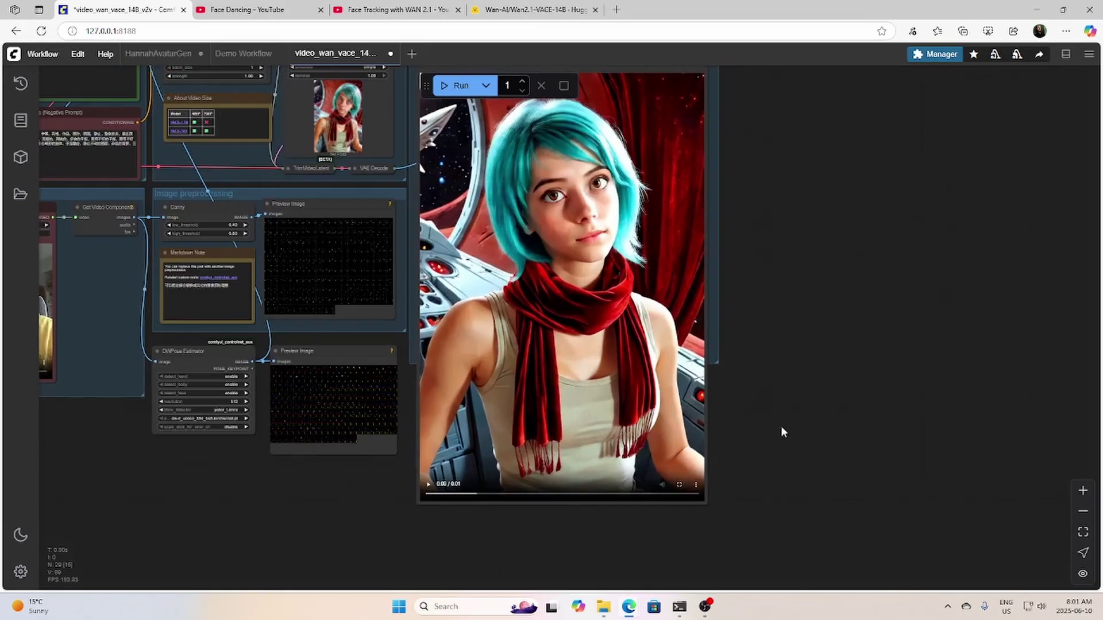
{"action": "scroll", "coordinate": [715, 385], "scroll_direction": "down", "scroll_amount": 4}
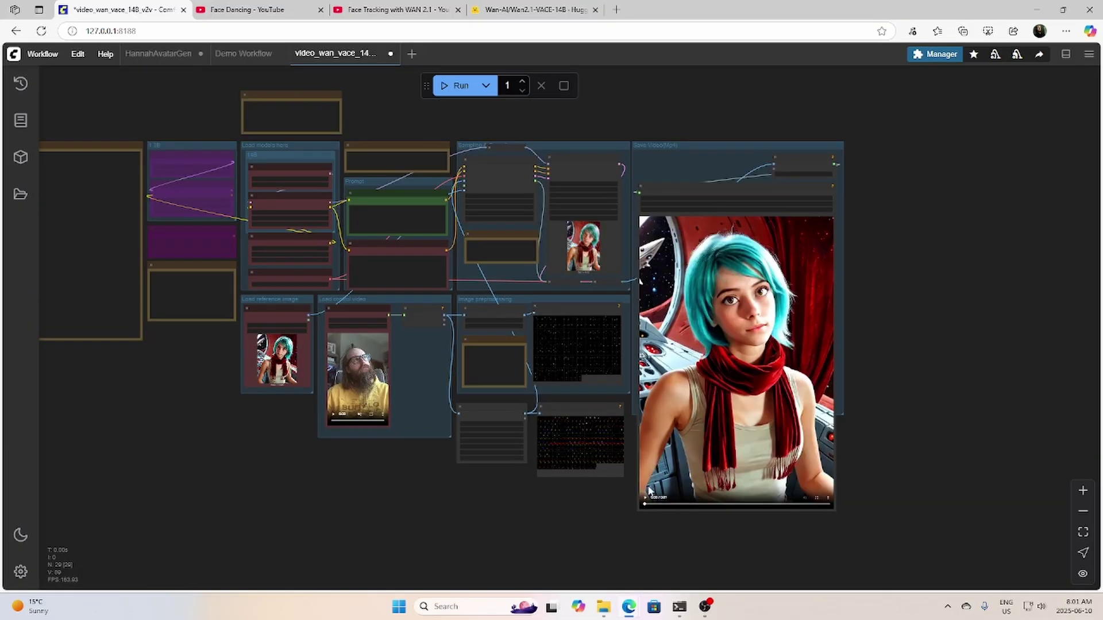
{"action": "left_click", "coordinate": [646, 504]}
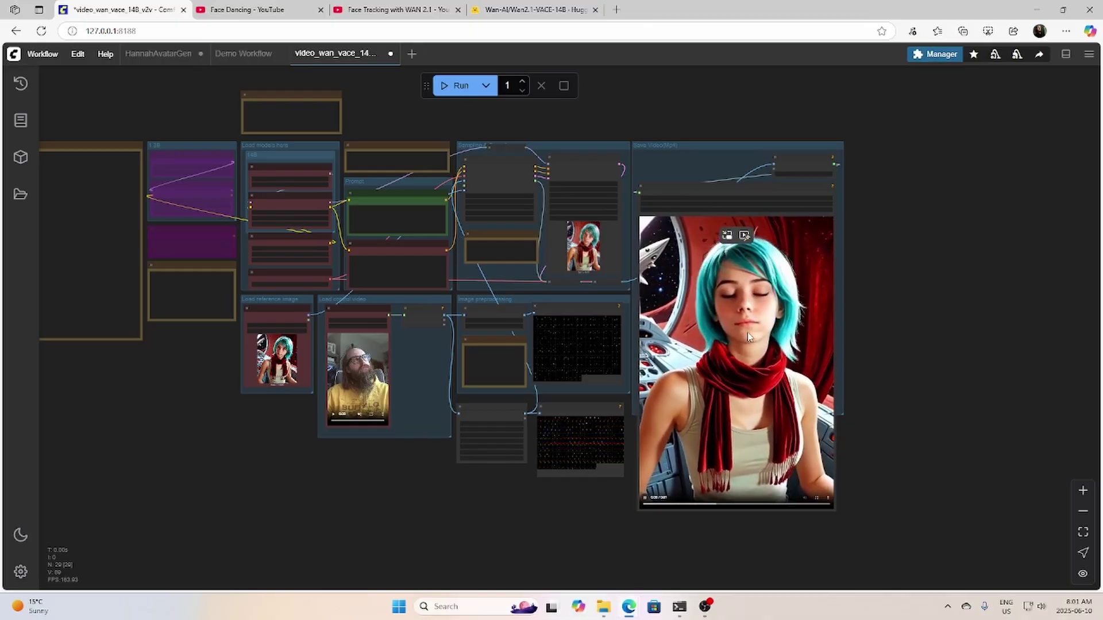
{"action": "scroll", "coordinate": [332, 465], "scroll_direction": "up", "scroll_amount": 3}
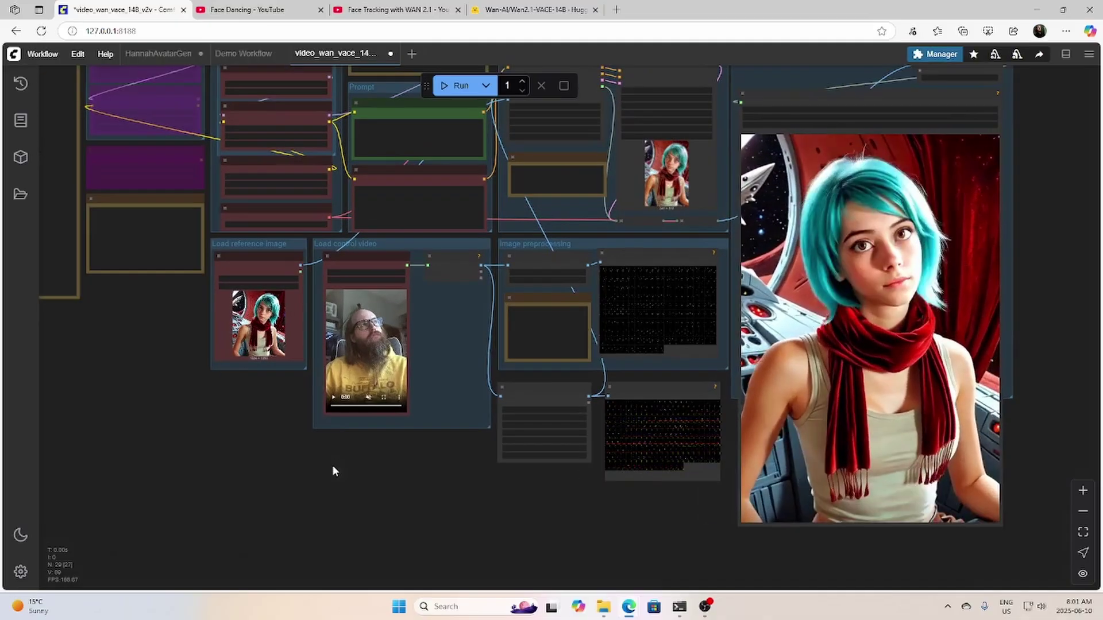
{"action": "left_click", "coordinate": [334, 398]}
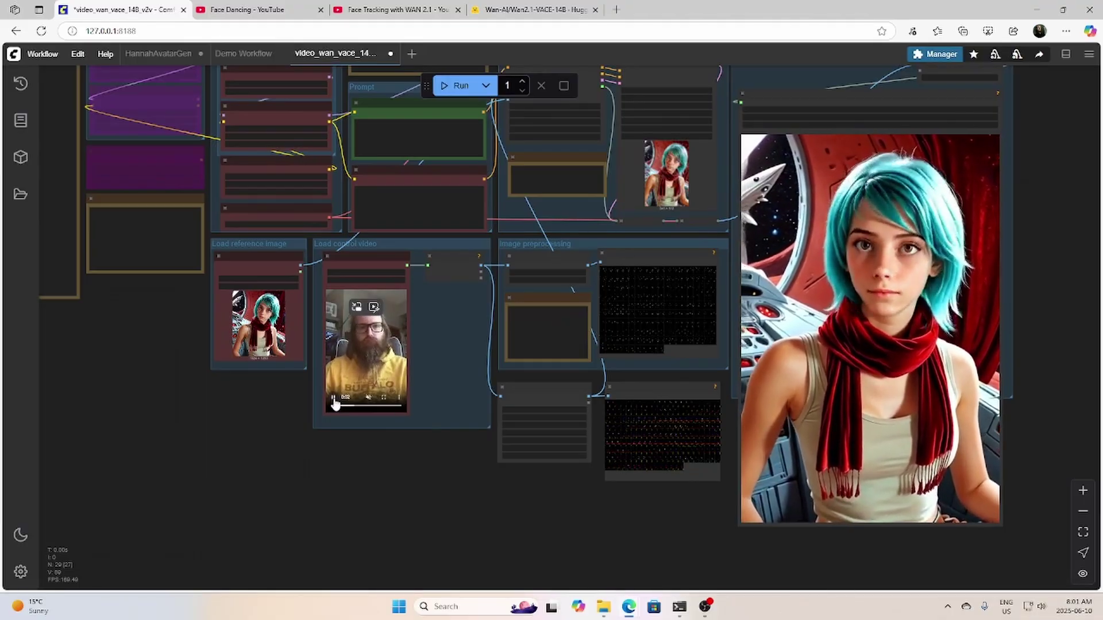
{"action": "left_click_drag", "start_coordinate": [460, 460], "coordinate": [266, 442]}
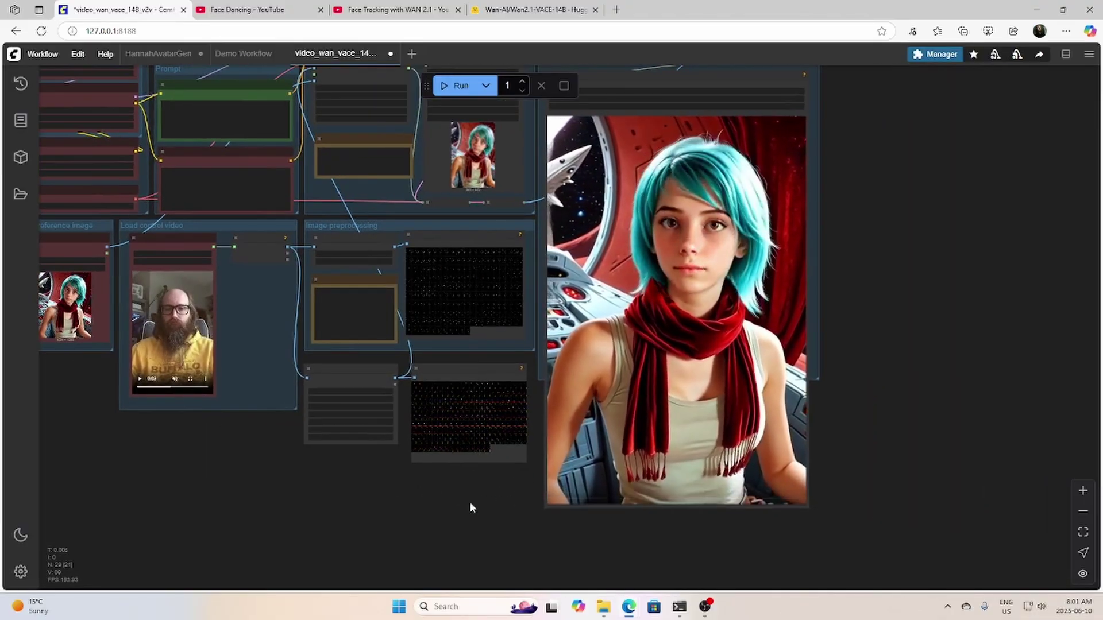
Add a Depth Anything node near the DWPose Estimator via a 'dep' node search.
{"action": "left_click_drag", "start_coordinate": [413, 468], "coordinate": [497, 395]}
{"action": "scroll", "coordinate": [497, 396], "scroll_direction": "up", "scroll_amount": 2}
{"action": "scroll", "coordinate": [478, 377], "scroll_direction": "down", "scroll_amount": 2}
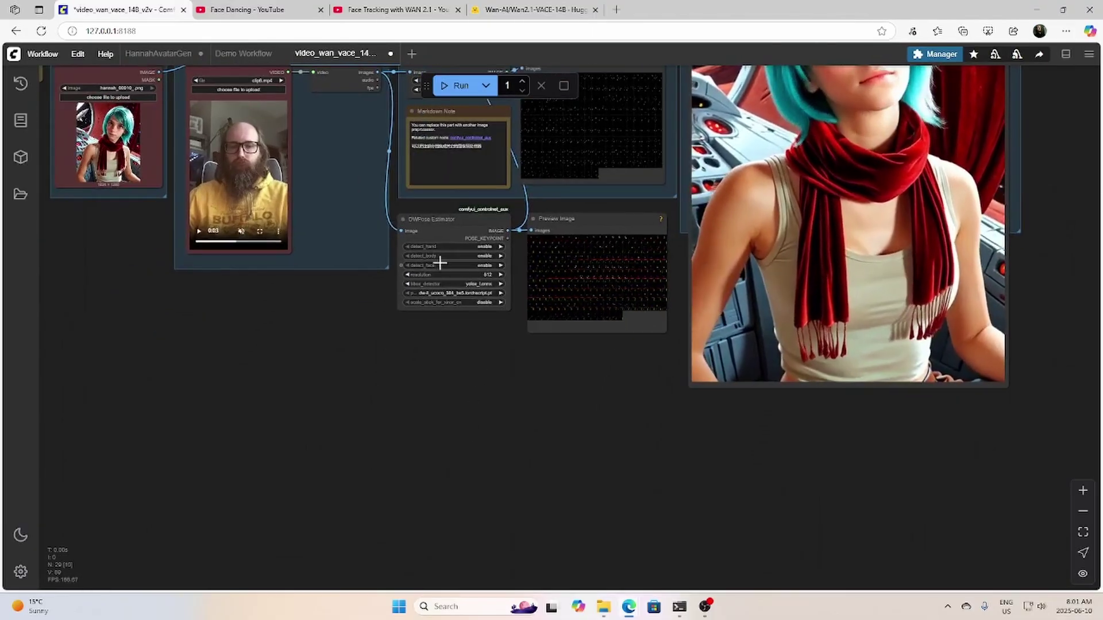
{"action": "double_click", "coordinate": [409, 360]}
{"action": "type", "text": "dep"}
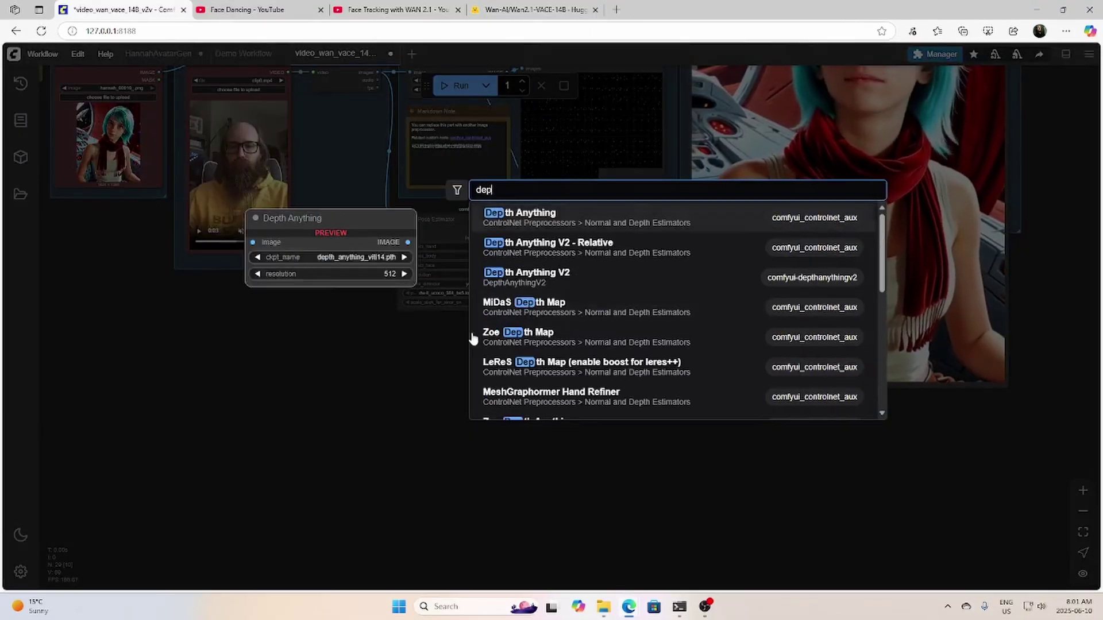
{"action": "left_click", "coordinate": [547, 224]}
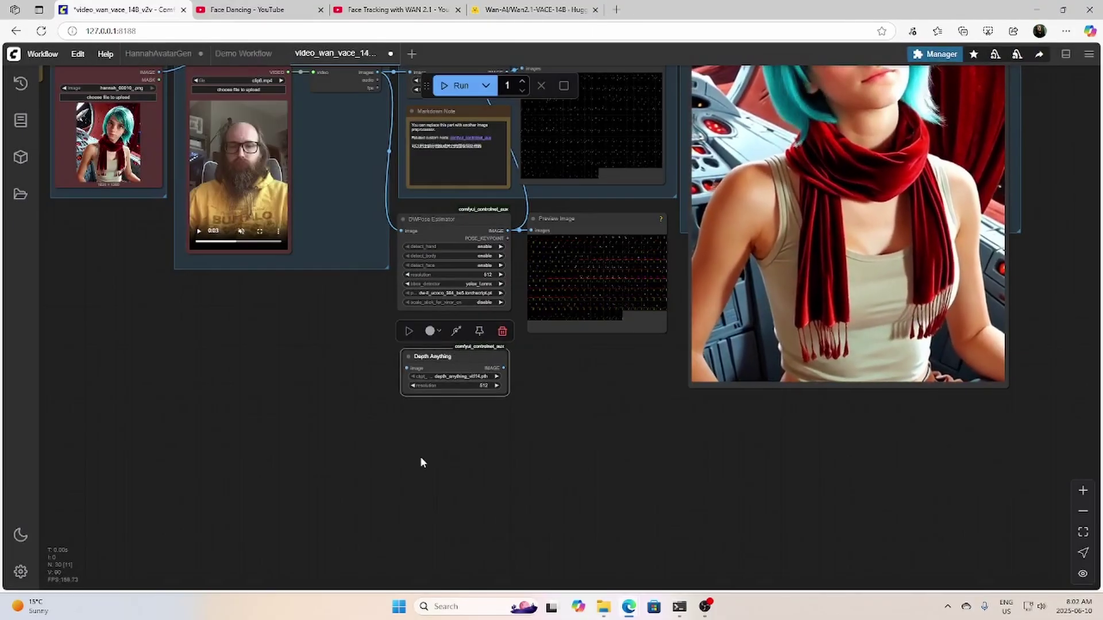
Add a DSINE Normal Map node and place it below Depth Anything.
{"action": "double_click", "coordinate": [421, 462]}
{"action": "type", "text": "dsine"}
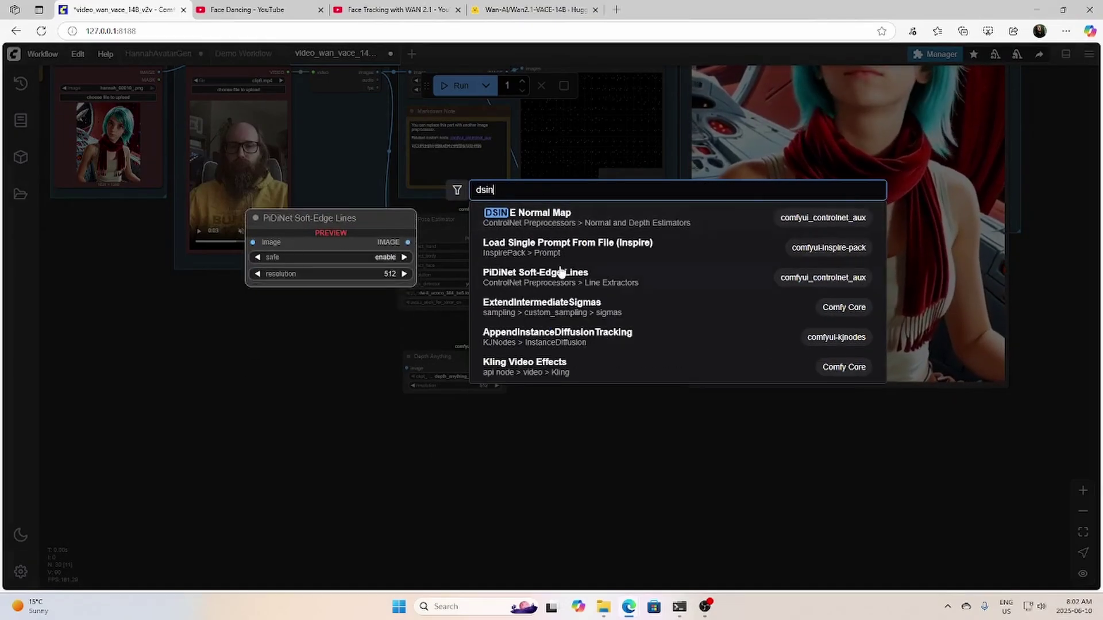
{"action": "key", "text": "Return"}
{"action": "left_click_drag", "start_coordinate": [460, 452], "coordinate": [435, 431]}
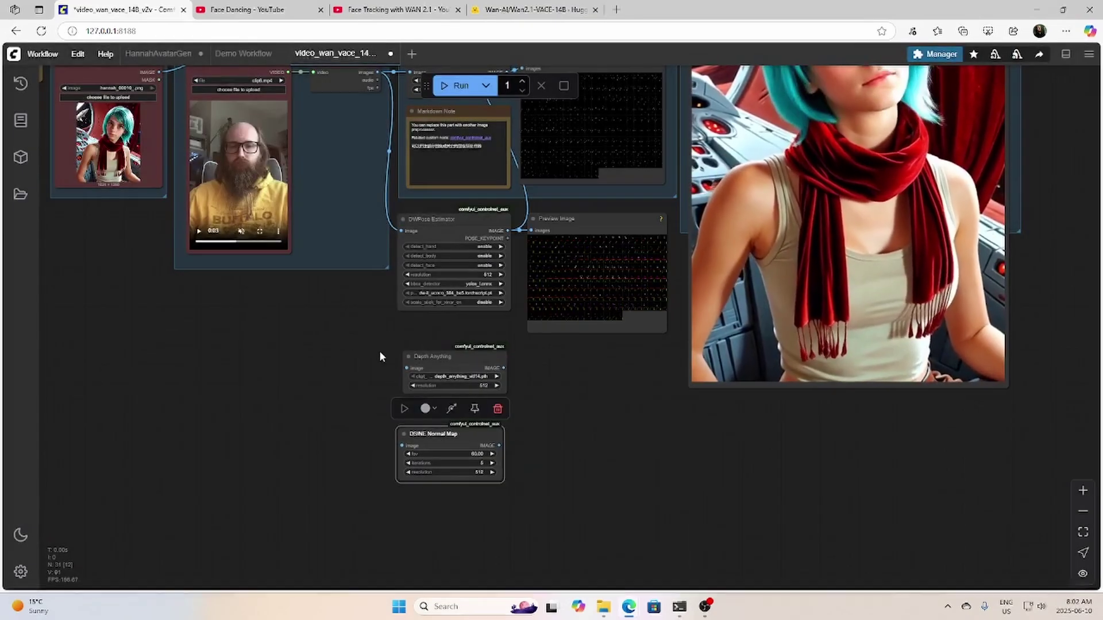
{"action": "left_click_drag", "start_coordinate": [354, 327], "coordinate": [333, 345]}
{"action": "scroll", "coordinate": [333, 333], "scroll_direction": "down", "scroll_amount": 1}
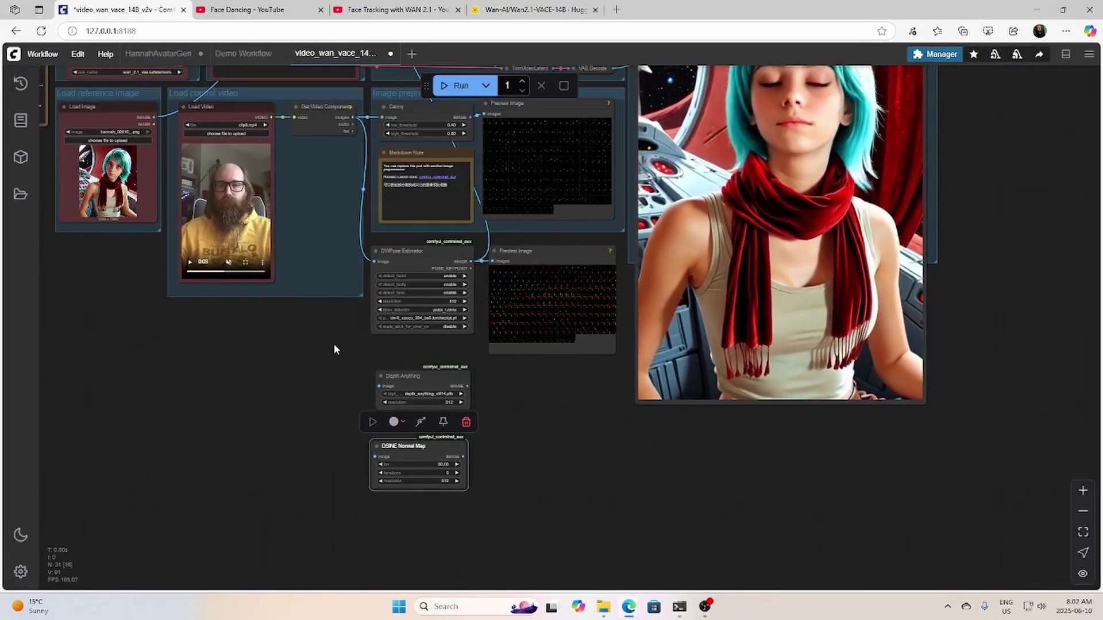
Feed the video frames into Depth Anything and add Preview Images for depth and normal-map outputs.
{"action": "left_click_drag", "start_coordinate": [353, 118], "coordinate": [375, 457]}
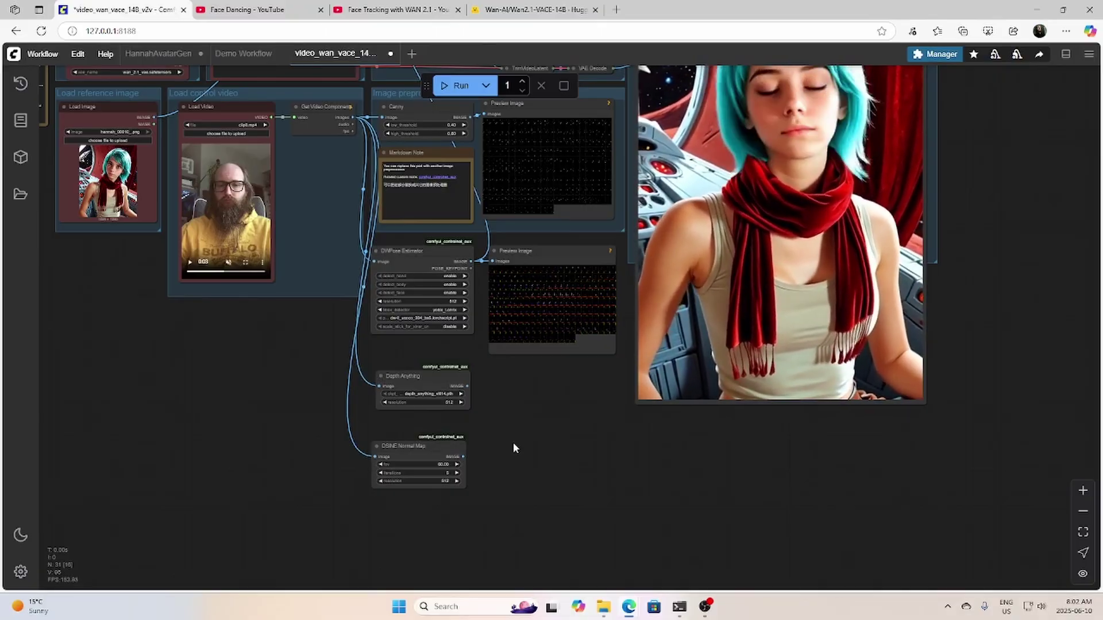
{"action": "left_click_drag", "start_coordinate": [477, 388], "coordinate": [495, 384]}
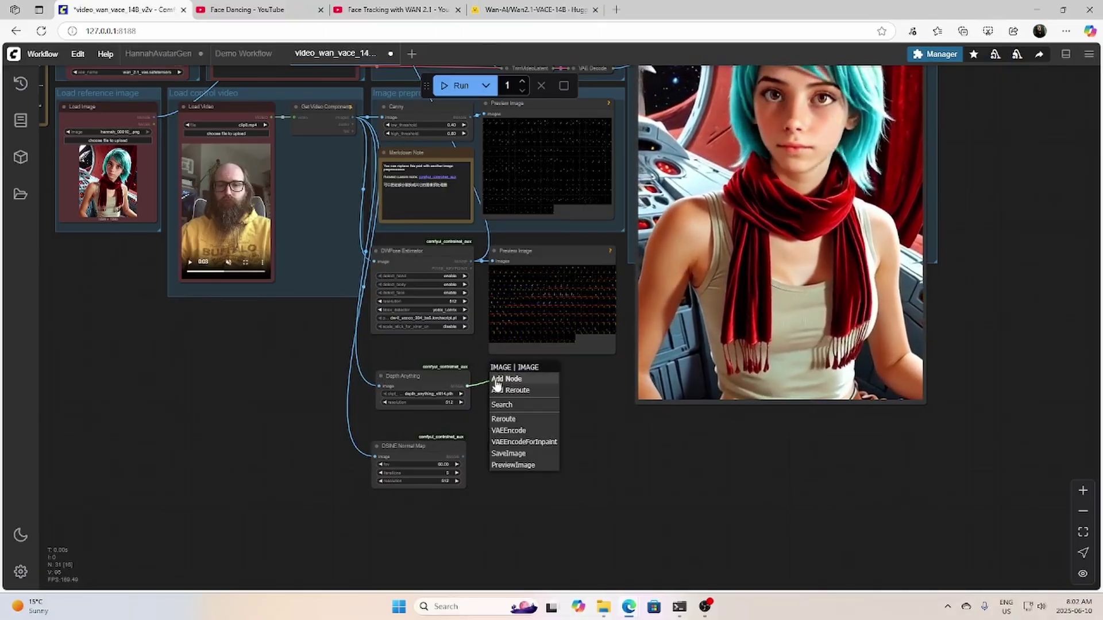
{"action": "left_click", "coordinate": [513, 465]}
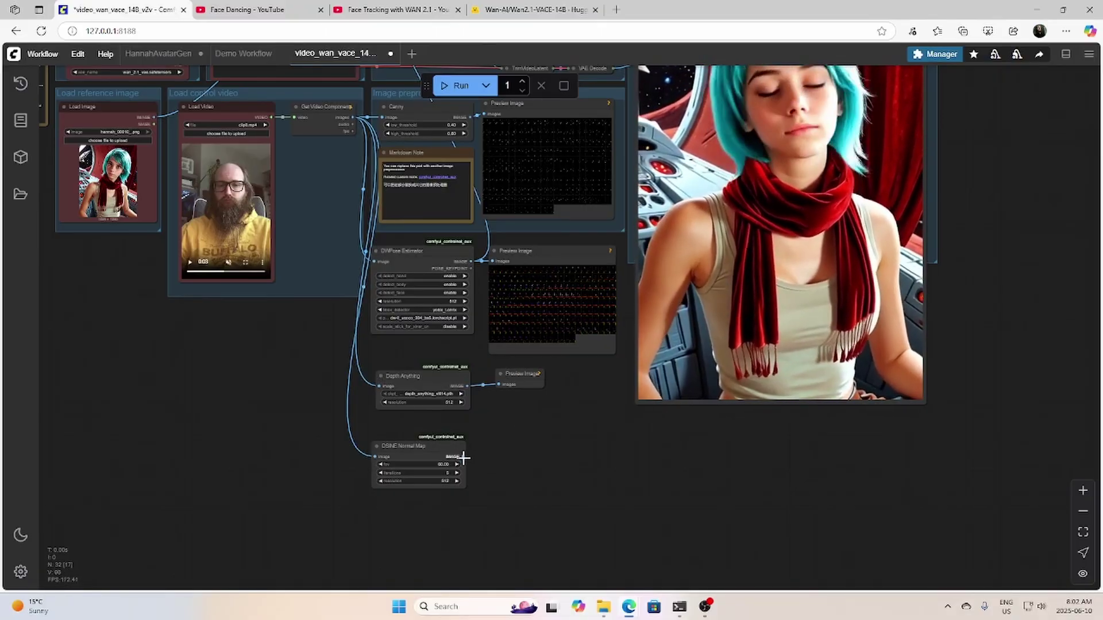
{"action": "left_click_drag", "start_coordinate": [504, 442], "coordinate": [630, 547]}
{"action": "left_click", "coordinate": [527, 528]}
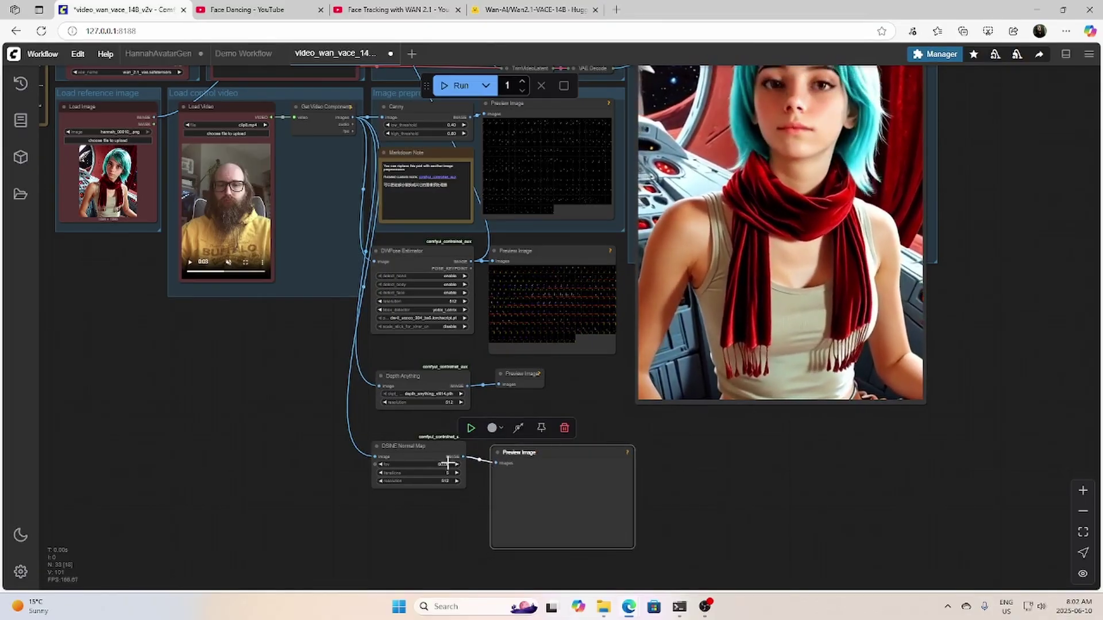
Move the normal-map Preview Image close beside the DSINE Normal Map node.
{"action": "left_click", "coordinate": [423, 450]}
{"action": "scroll", "coordinate": [323, 402], "scroll_direction": "up", "scroll_amount": 1}
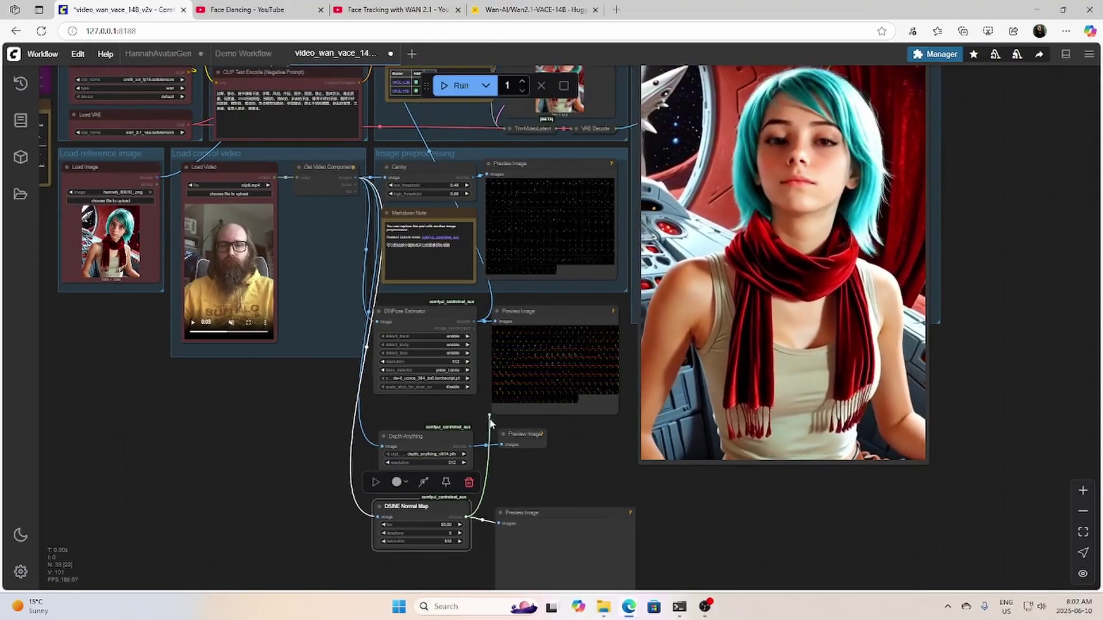
{"action": "left_click_drag", "start_coordinate": [466, 517], "coordinate": [270, 482]}
{"action": "scroll", "coordinate": [282, 409], "scroll_direction": "down", "scroll_amount": 5}
{"action": "left_click_drag", "start_coordinate": [283, 411], "coordinate": [322, 458]}
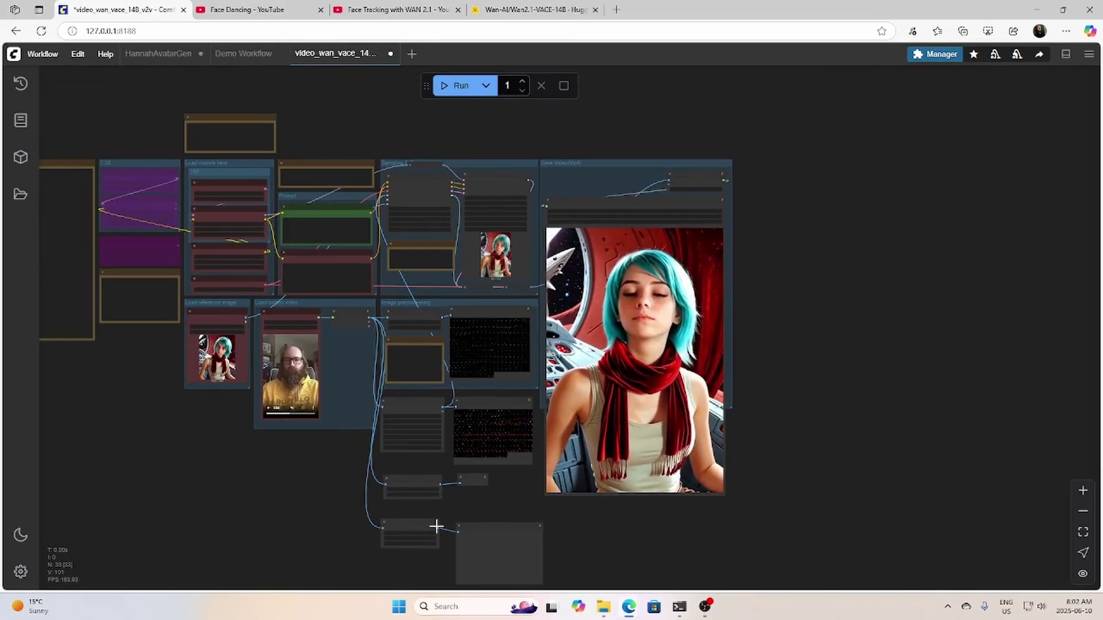
{"action": "mouse_move", "coordinate": [437, 526]}
{"action": "left_mouse_down"}
{"action": "mouse_move", "coordinate": [429, 369]}
{"action": "mouse_move", "coordinate": [386, 197]}
{"action": "mouse_move", "coordinate": [411, 226]}
{"action": "left_mouse_up"}
{"action": "scroll", "coordinate": [343, 439], "scroll_direction": "up", "scroll_amount": 4}
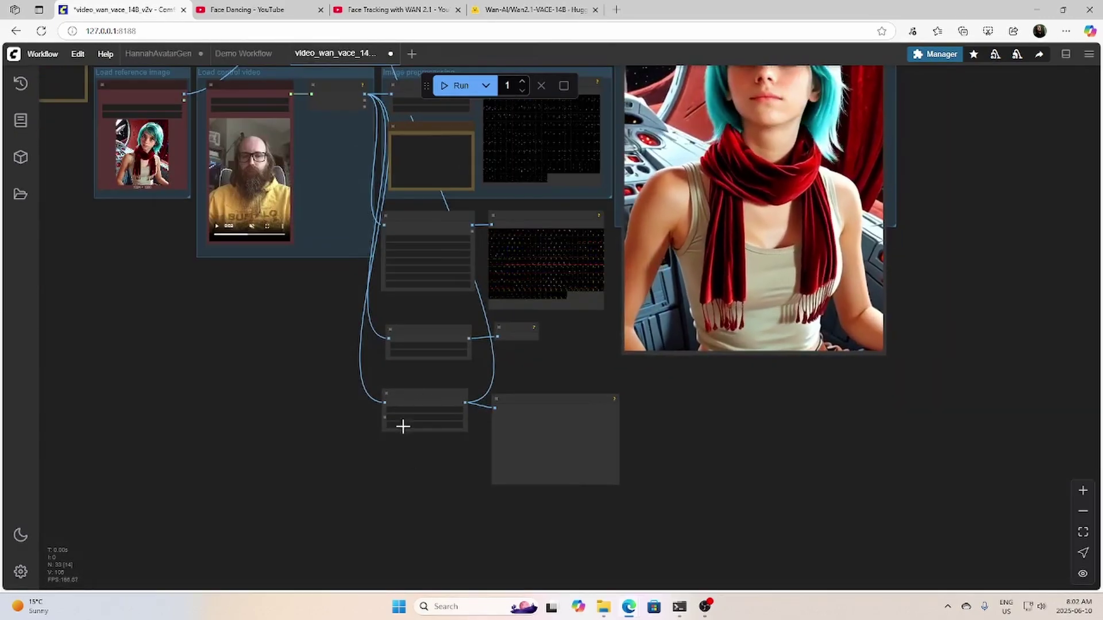
{"action": "scroll", "coordinate": [256, 416], "scroll_direction": "up", "scroll_amount": 3}
{"action": "left_click_drag", "start_coordinate": [217, 339], "coordinate": [308, 424]}
{"action": "mouse_move", "coordinate": [252, 218]}
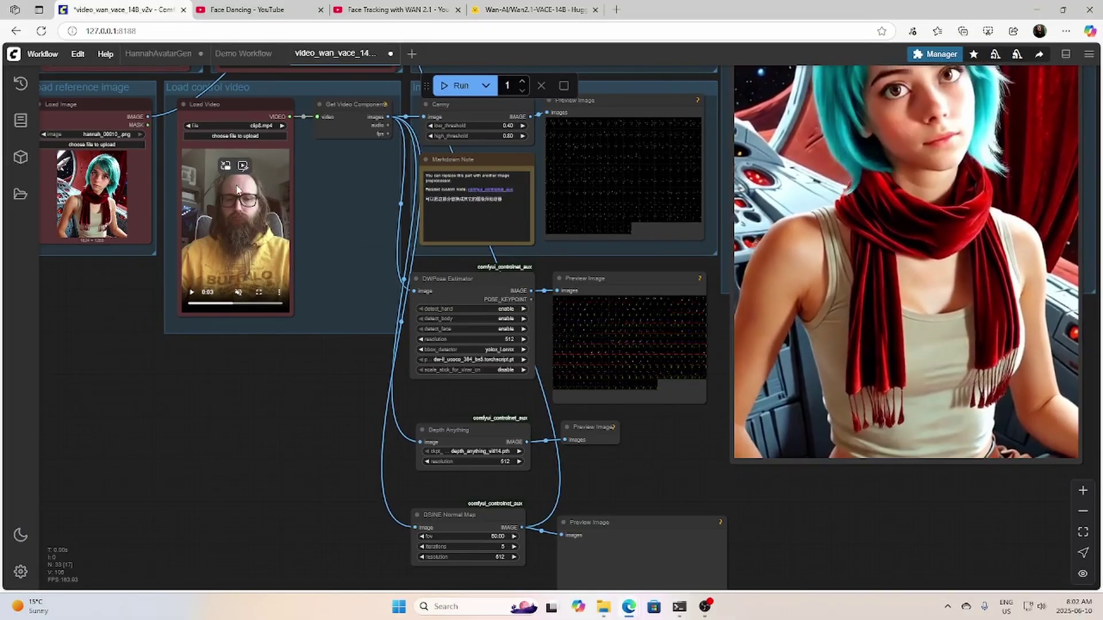
{"action": "left_click_drag", "start_coordinate": [325, 430], "coordinate": [262, 305]}
{"action": "scroll", "coordinate": [402, 451], "scroll_direction": "right", "scroll_amount": 3}
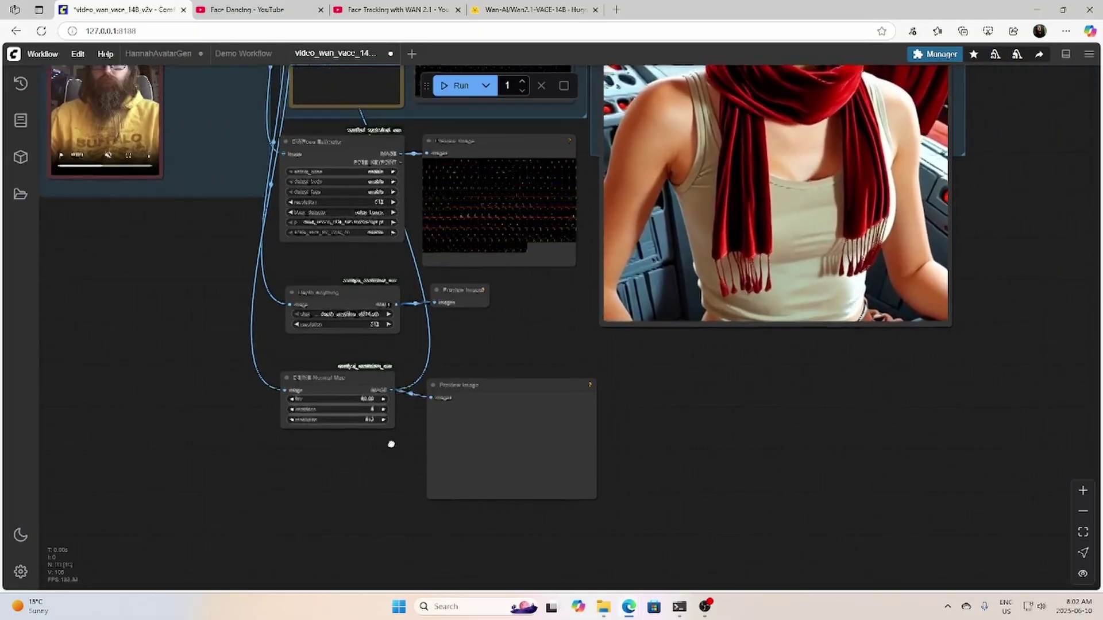
{"action": "scroll", "coordinate": [374, 439], "scroll_direction": "up", "scroll_amount": 2}
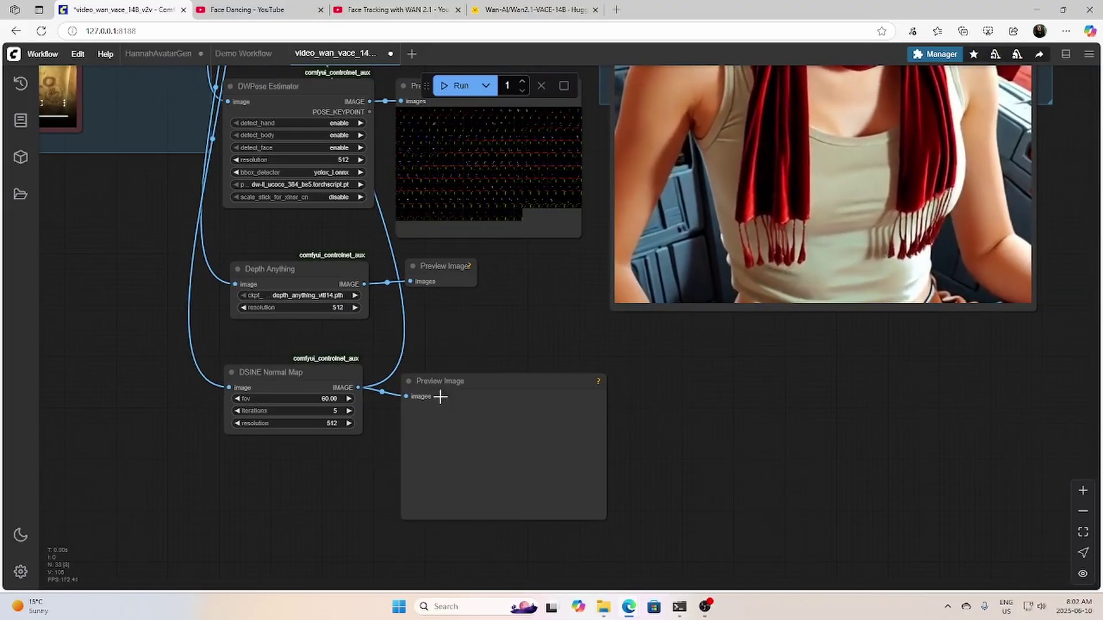
{"action": "left_click_drag", "start_coordinate": [450, 380], "coordinate": [434, 372]}
Run the workflow to start filling the preprocessor previews.
{"action": "left_click", "coordinate": [446, 345]}
{"action": "scroll", "coordinate": [503, 473], "scroll_direction": "down", "scroll_amount": 5}
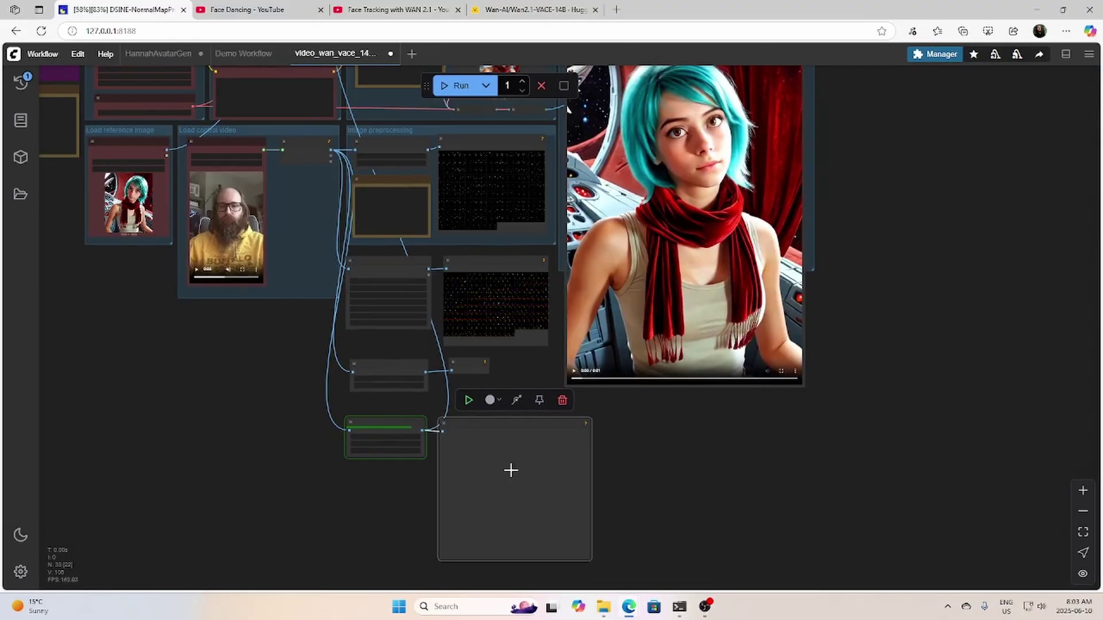
{"action": "scroll", "coordinate": [769, 234], "scroll_direction": "up", "scroll_amount": 2}
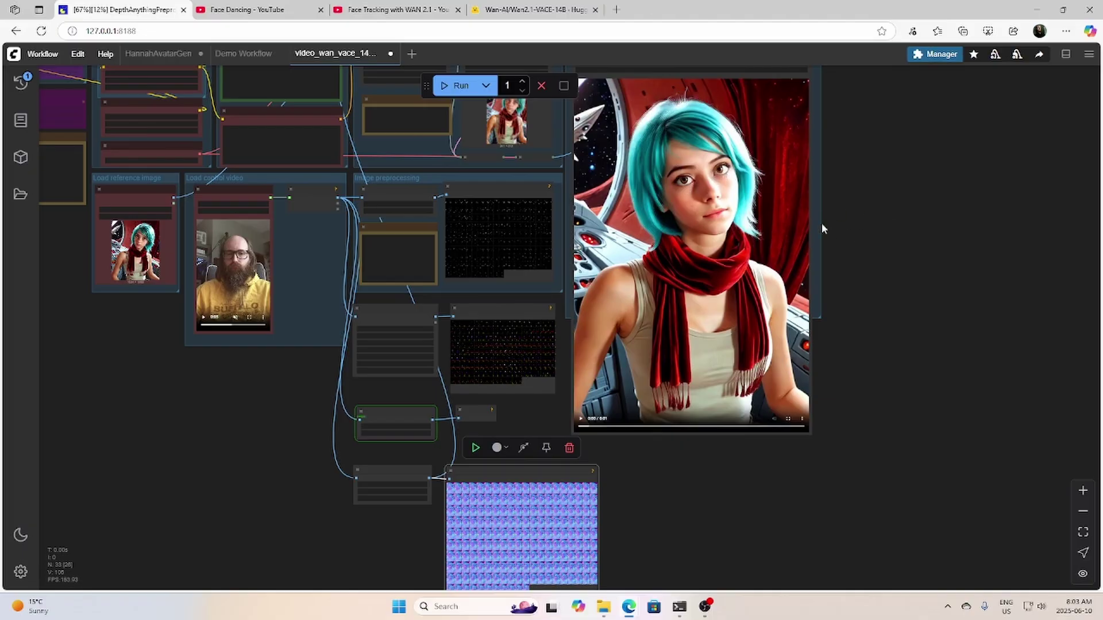
{"action": "mouse_move", "coordinate": [681, 152]}
Shift the normal-map preview and DSINE node down, and place the depth preview beside Depth Anything.
{"action": "left_click_drag", "start_coordinate": [877, 197], "coordinate": [844, 157]}
{"action": "scroll", "coordinate": [436, 339], "scroll_direction": "down", "scroll_amount": 3}
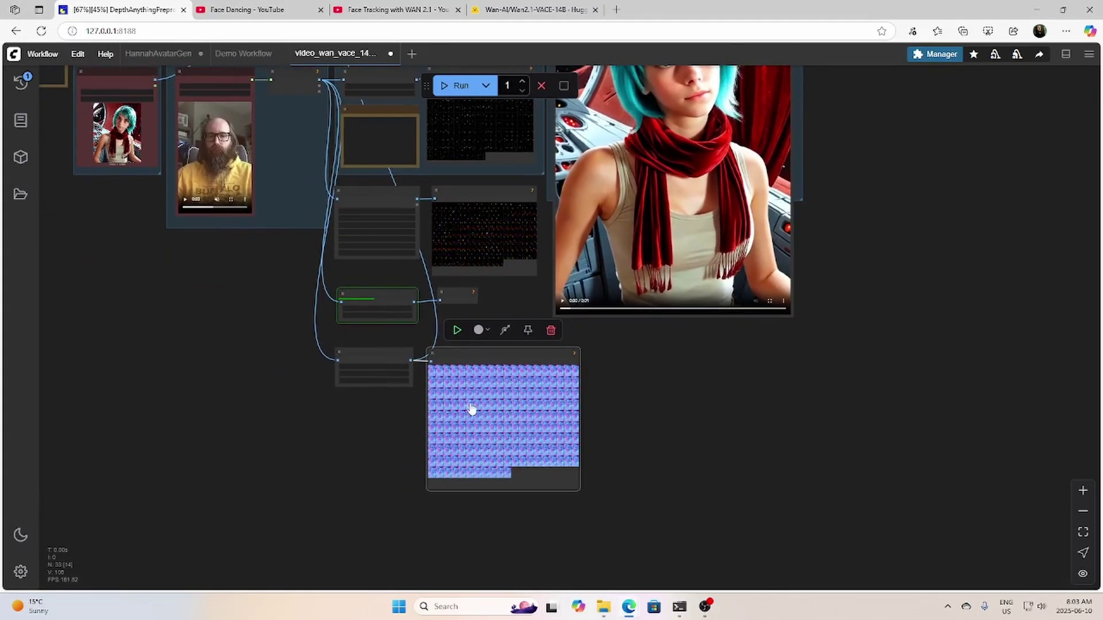
{"action": "left_click_drag", "start_coordinate": [472, 352], "coordinate": [475, 412]}
{"action": "left_click_drag", "start_coordinate": [382, 358], "coordinate": [382, 415]}
{"action": "scroll", "coordinate": [460, 341], "scroll_direction": "up", "scroll_amount": 2}
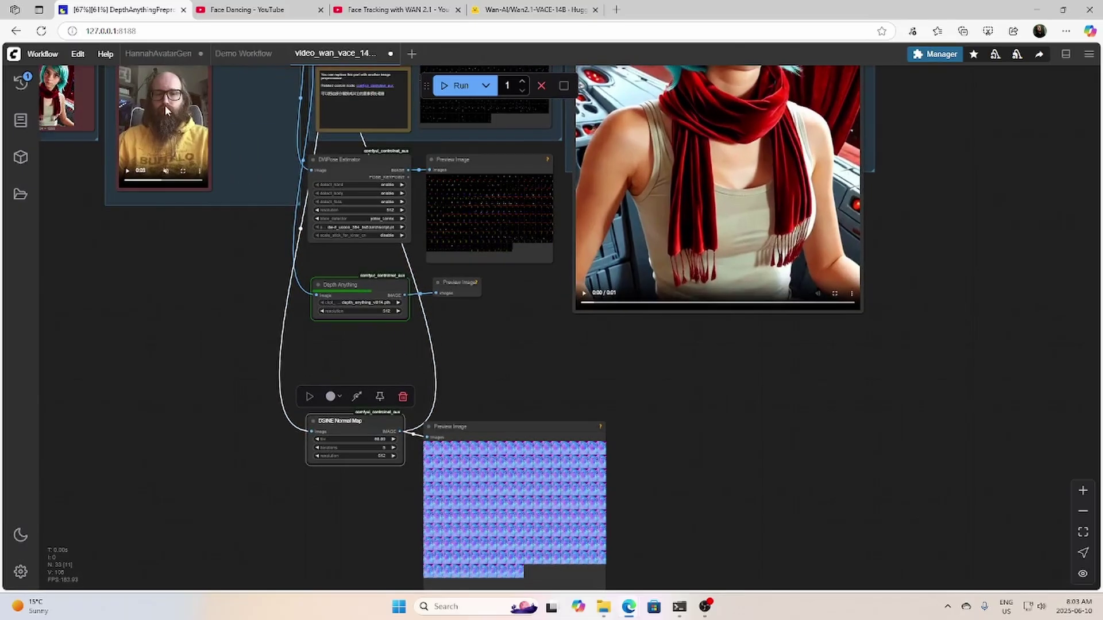
{"action": "left_click_drag", "start_coordinate": [462, 285], "coordinate": [553, 383]}
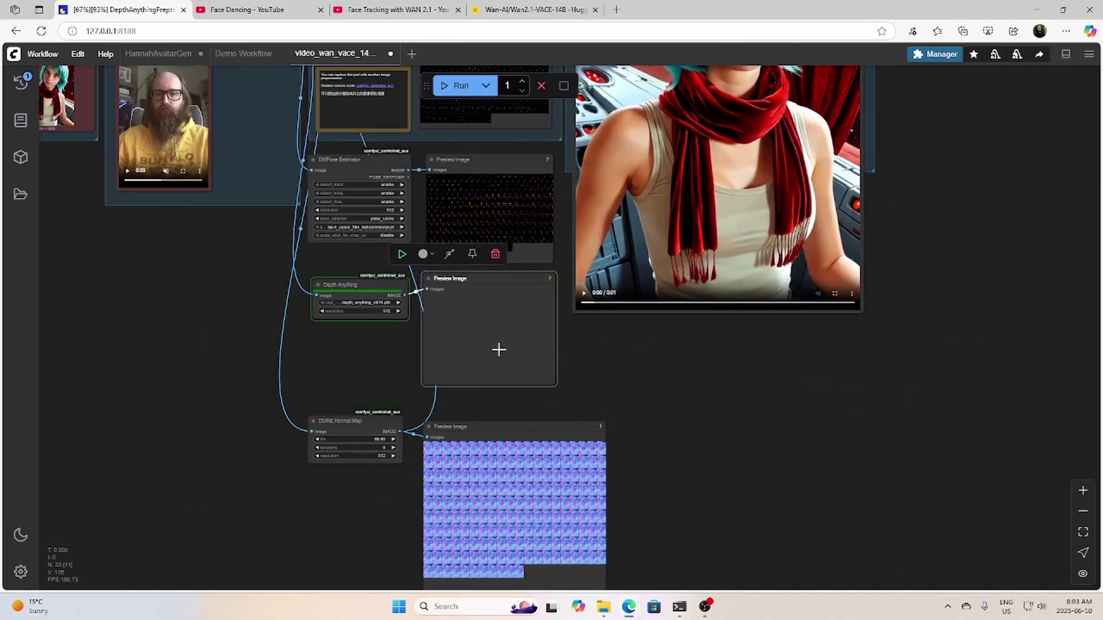
{"action": "left_click_drag", "start_coordinate": [714, 372], "coordinate": [713, 420]}
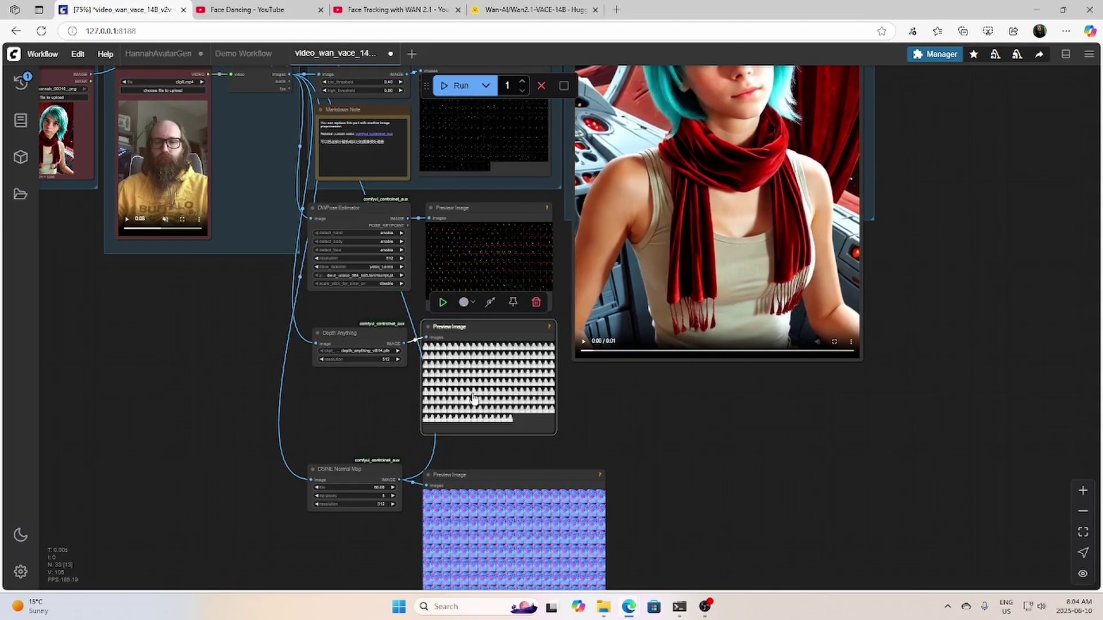
{"action": "scroll", "coordinate": [488, 395], "scroll_direction": "up", "scroll_amount": 4}
{"action": "scroll", "coordinate": [610, 381], "scroll_direction": "up", "scroll_amount": 10}
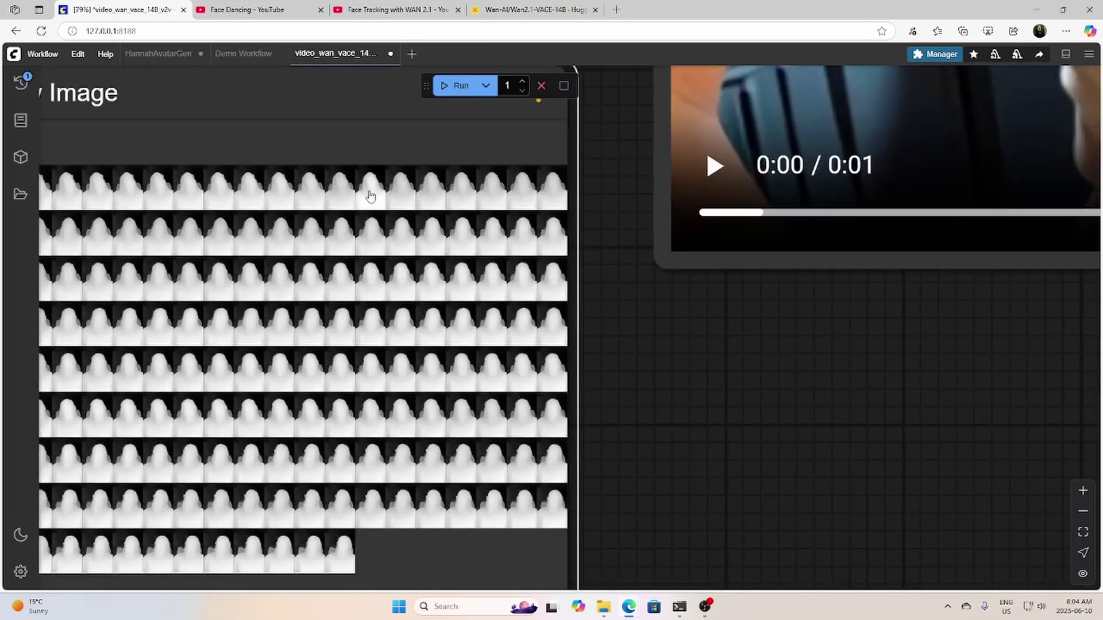
Pan out to the sampling and Save Video(Mp4) groups while the KSampler run completes.
{"action": "scroll", "coordinate": [740, 440], "scroll_direction": "down", "scroll_amount": 15}
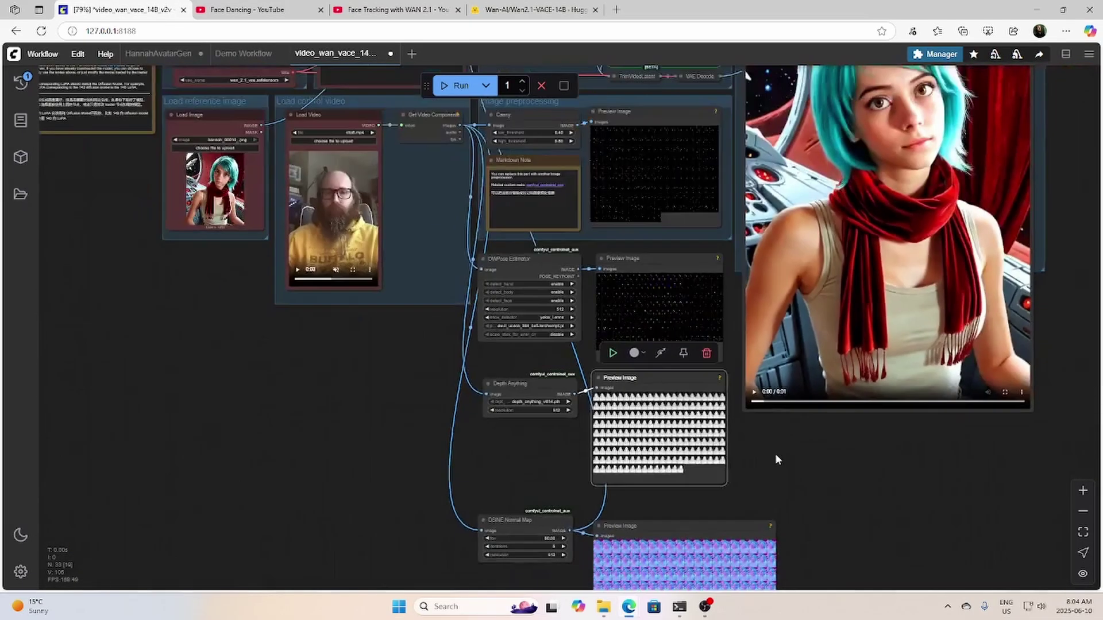
{"action": "scroll", "coordinate": [828, 453], "scroll_direction": "right", "scroll_amount": 5}
{"action": "scroll", "coordinate": [828, 454], "scroll_direction": "up", "scroll_amount": 4}
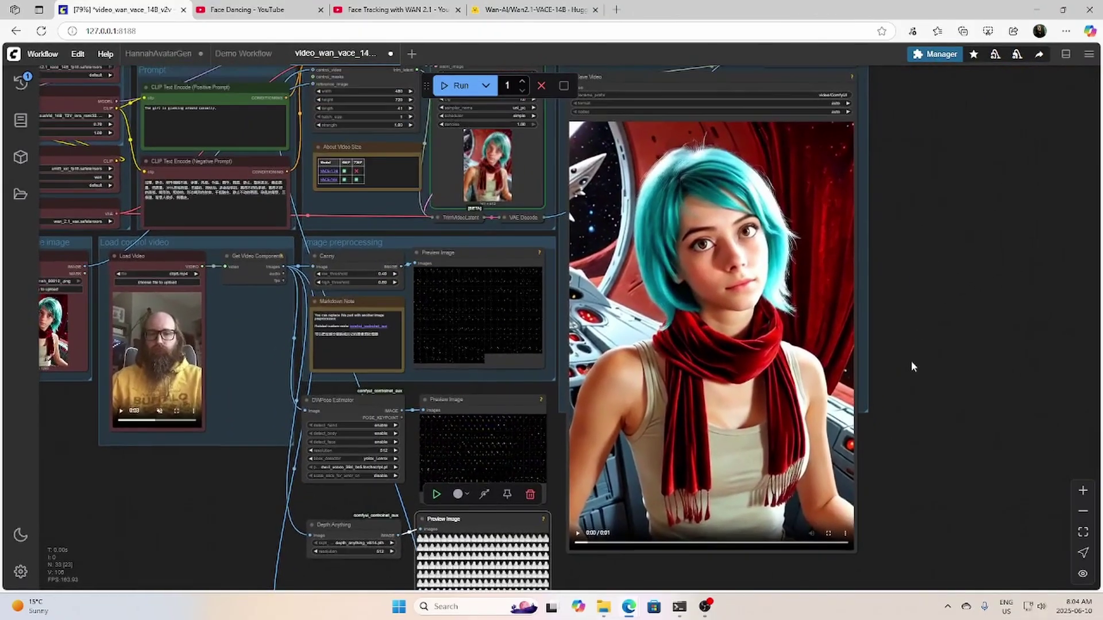
{"action": "scroll", "coordinate": [911, 361], "scroll_direction": "down", "scroll_amount": 1}
{"action": "left_click_drag", "start_coordinate": [918, 284], "coordinate": [923, 382]}
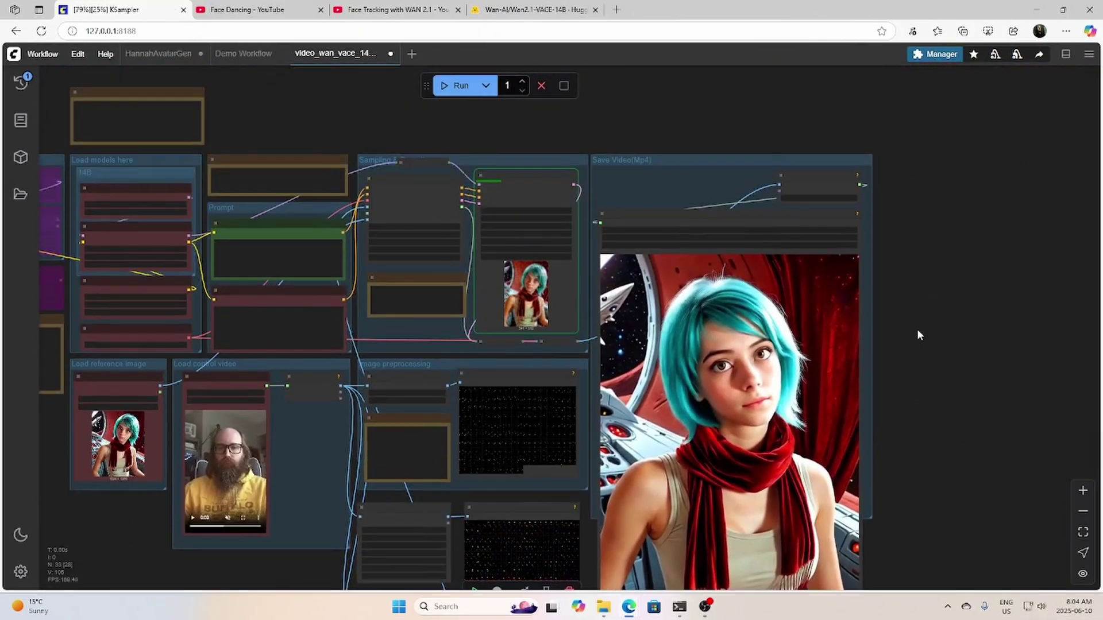
{"action": "scroll", "coordinate": [917, 333], "scroll_direction": "up", "scroll_amount": 2}
{"action": "scroll", "coordinate": [917, 329], "scroll_direction": "down", "scroll_amount": 2}
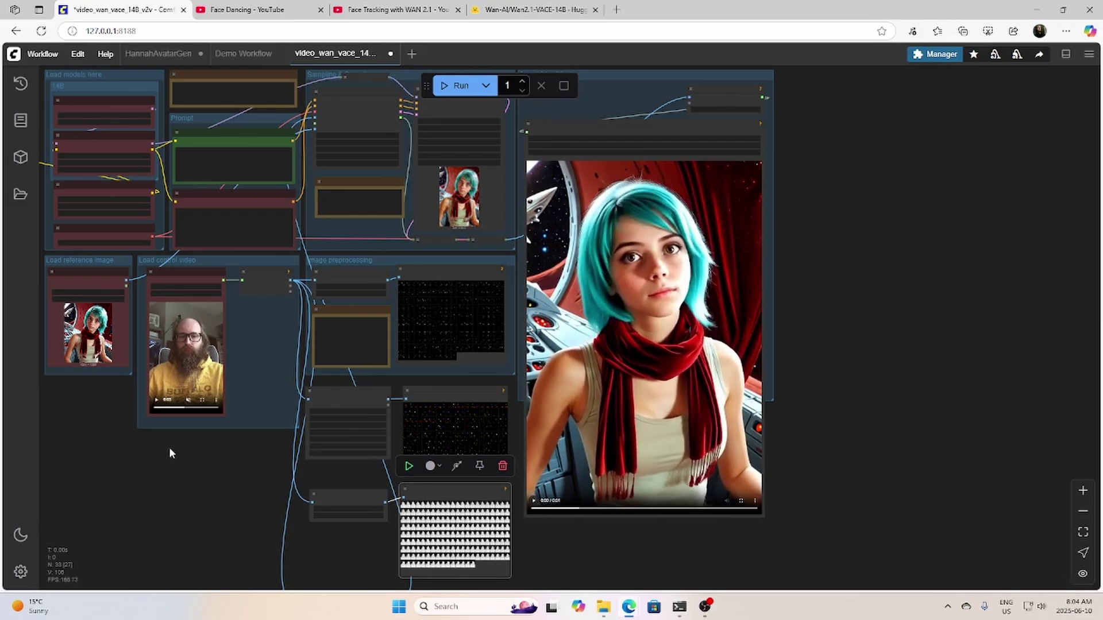
Scrub the control video to 0:01 and rewind the output video to its start.
{"action": "scroll", "coordinate": [116, 401], "scroll_direction": "up", "scroll_amount": 8}
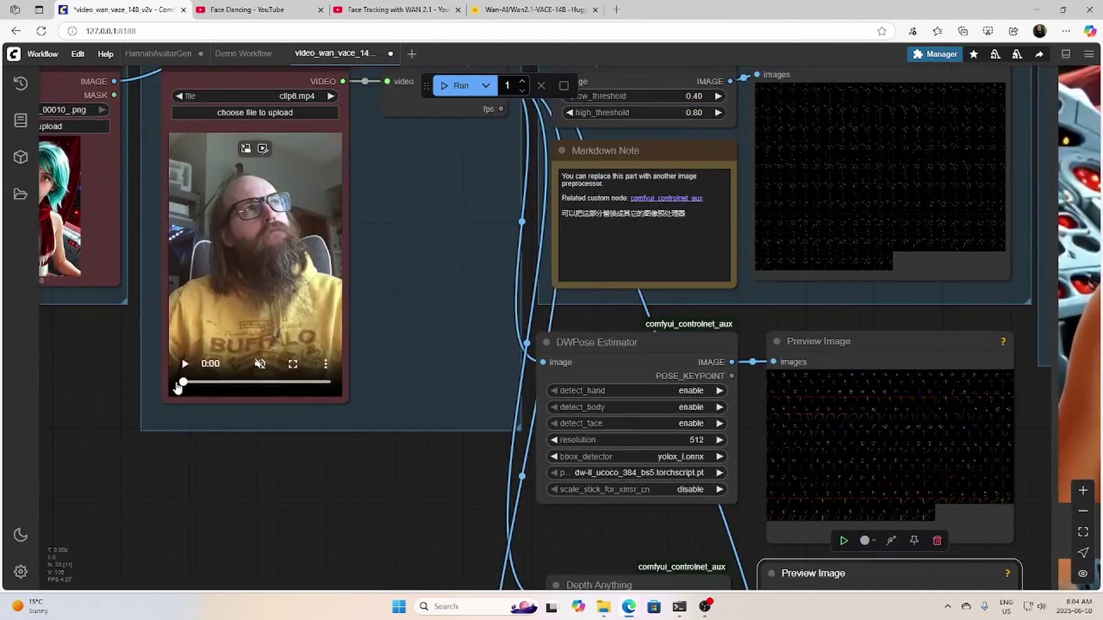
{"action": "left_click_drag", "start_coordinate": [183, 386], "coordinate": [212, 391]}
{"action": "scroll", "coordinate": [399, 506], "scroll_direction": "down", "scroll_amount": 5}
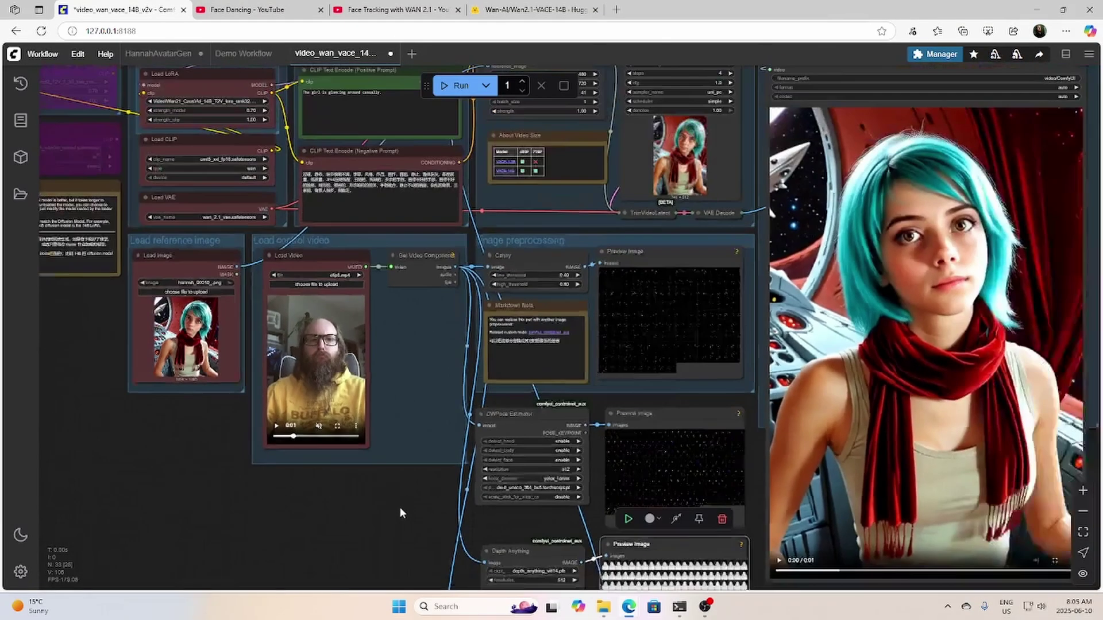
{"action": "left_click_drag", "start_coordinate": [415, 503], "coordinate": [183, 467]}
{"action": "mouse_move", "coordinate": [550, 543]}
{"action": "left_mouse_down"}
{"action": "mouse_move", "coordinate": [810, 551]}
{"action": "mouse_move", "coordinate": [546, 552]}
{"action": "left_mouse_up"}
Re-route a preprocessor's output link into the next node's input.
{"action": "scroll", "coordinate": [928, 414], "scroll_direction": "down", "scroll_amount": 3}
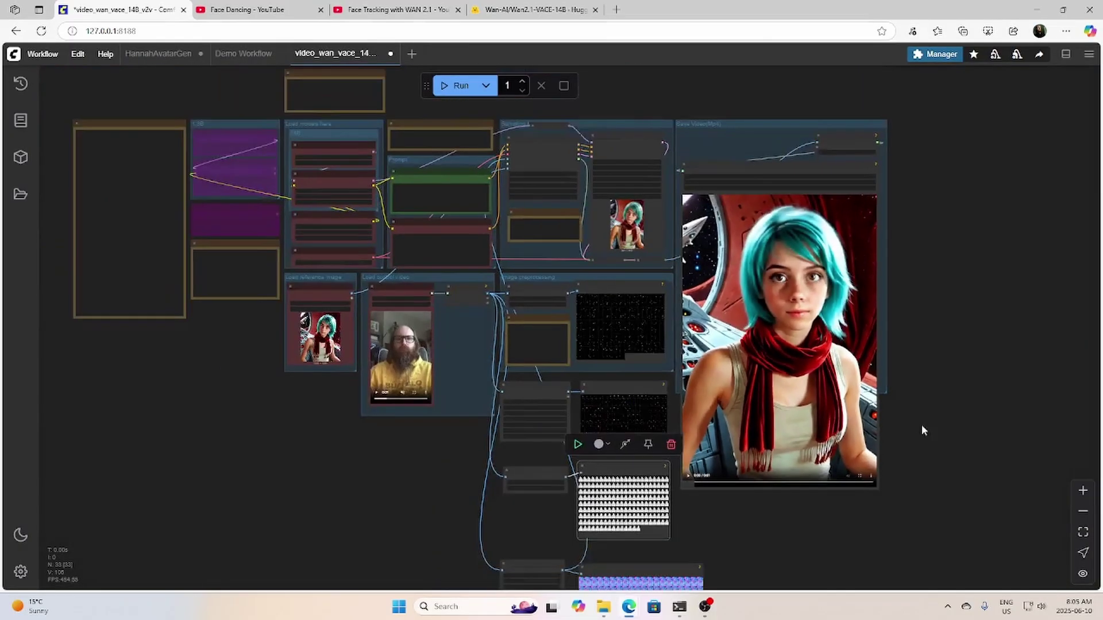
{"action": "scroll", "coordinate": [862, 333], "scroll_direction": "down", "scroll_amount": 3}
{"action": "scroll", "coordinate": [670, 467], "scroll_direction": "up", "scroll_amount": 5}
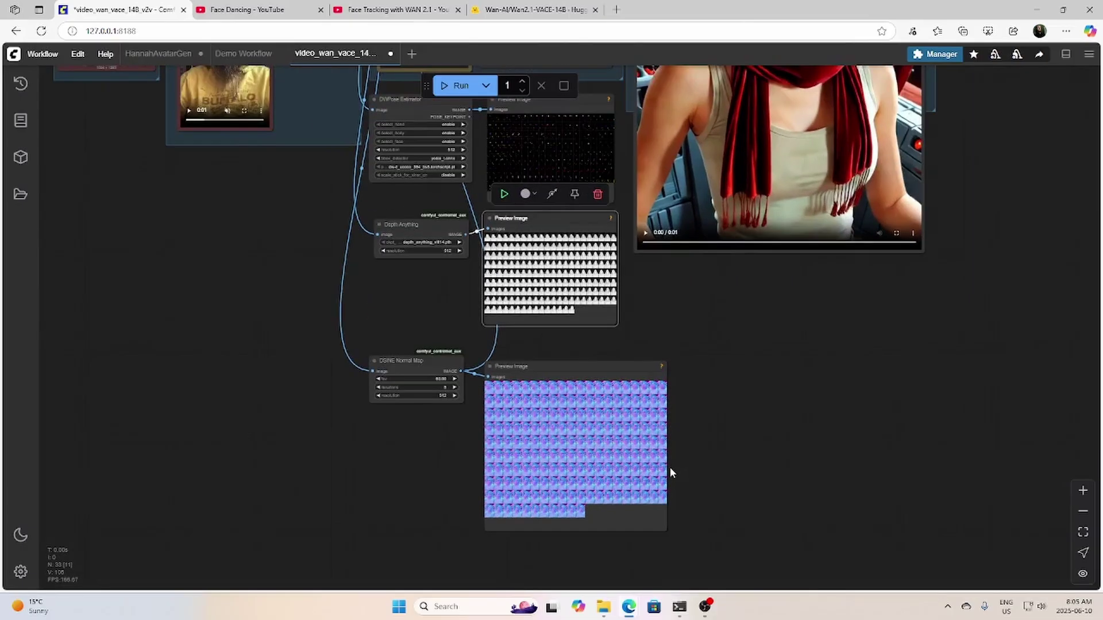
{"action": "scroll", "coordinate": [670, 467], "scroll_direction": "up", "scroll_amount": 3}
{"action": "scroll", "coordinate": [748, 434], "scroll_direction": "down", "scroll_amount": 3}
{"action": "scroll", "coordinate": [748, 434], "scroll_direction": "down", "scroll_amount": 5}
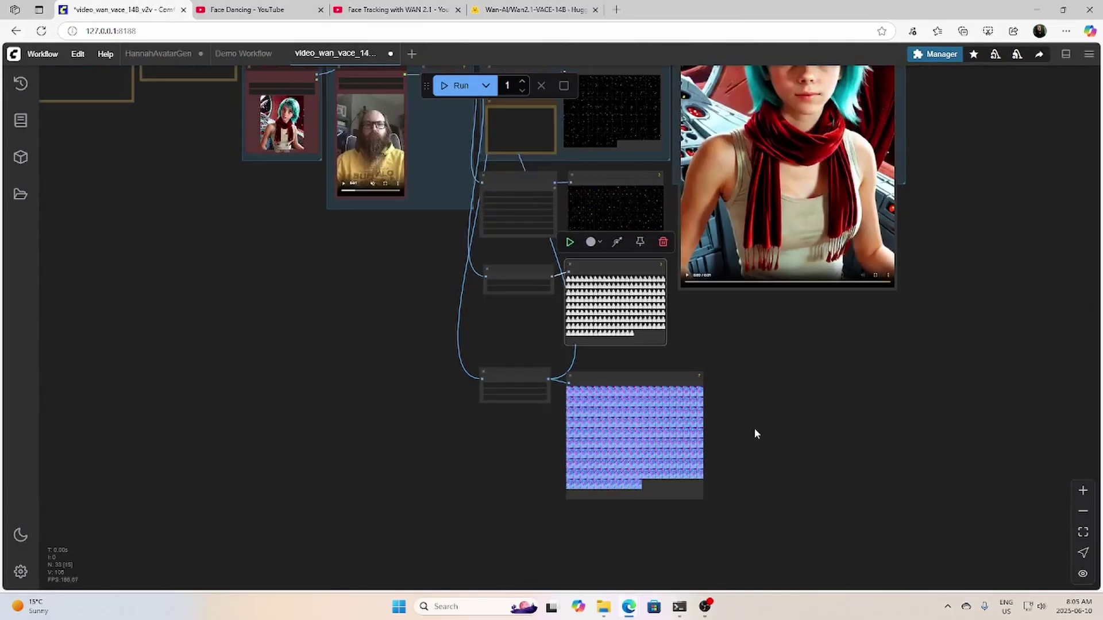
{"action": "left_click_drag", "start_coordinate": [753, 387], "coordinate": [747, 509]}
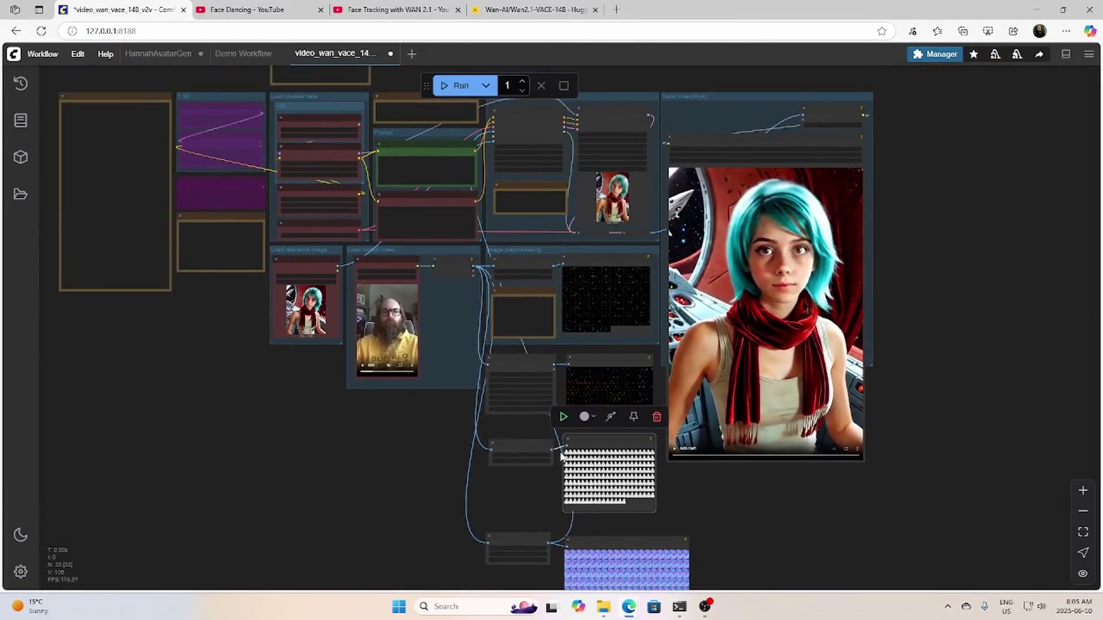
{"action": "left_click_drag", "start_coordinate": [540, 220], "coordinate": [493, 133]}
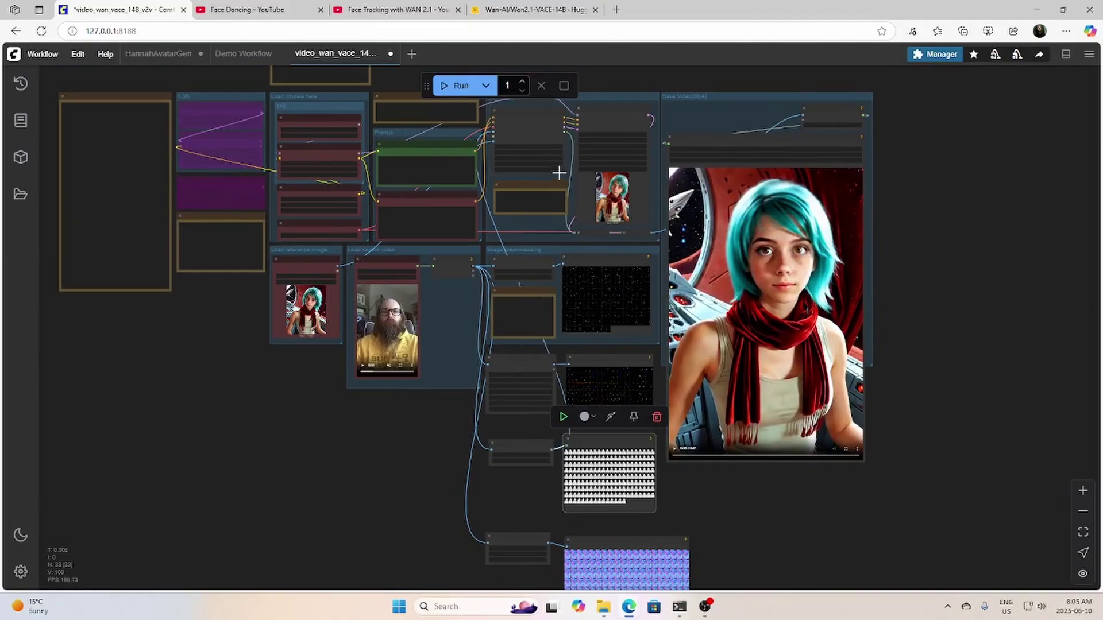
Rerun the rewired workflow and play the new clip in the Save Video(Mp4) preview.
{"action": "left_click", "coordinate": [459, 86]}
{"action": "left_click_drag", "start_coordinate": [917, 361], "coordinate": [870, 362]}
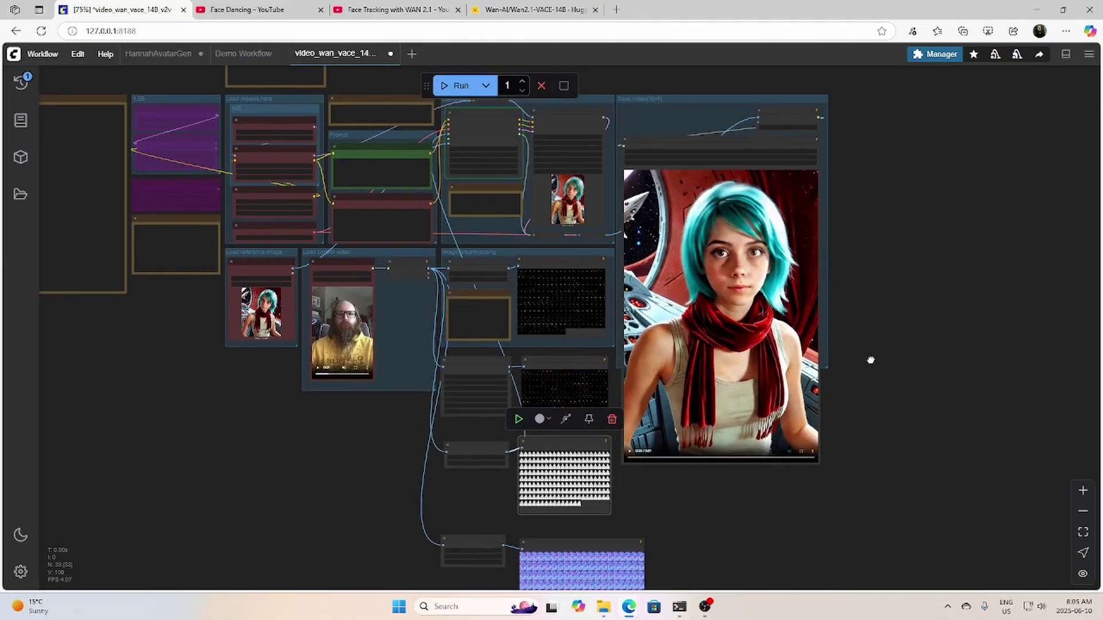
{"action": "left_click_drag", "start_coordinate": [903, 449], "coordinate": [860, 375]}
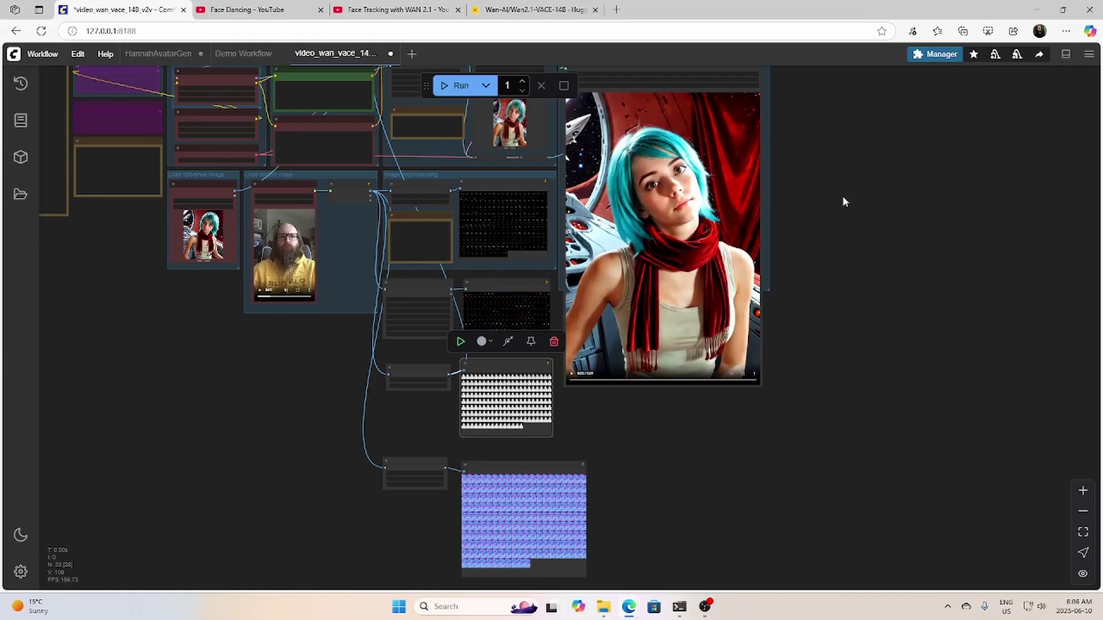
{"action": "left_click_drag", "start_coordinate": [843, 201], "coordinate": [835, 281]}
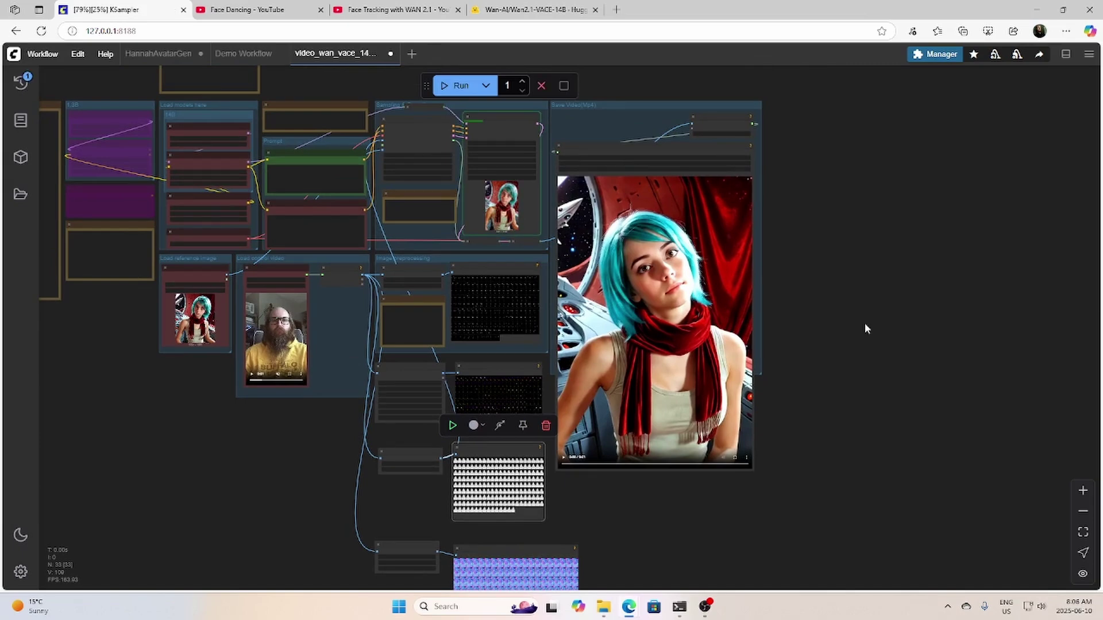
{"action": "left_click", "coordinate": [565, 459]}
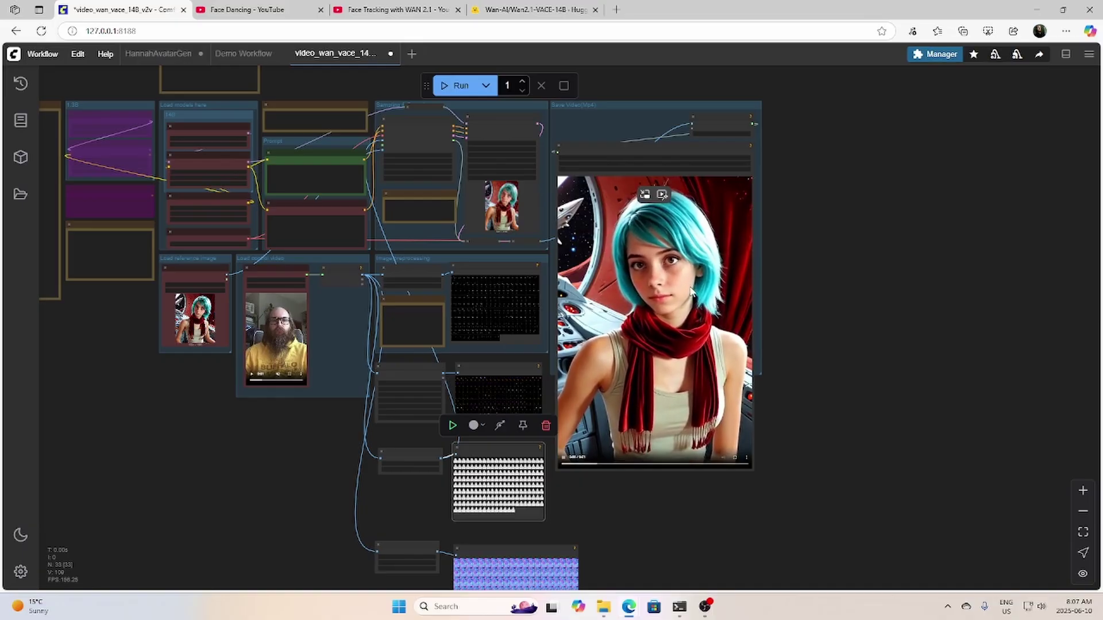
{"action": "left_click_drag", "start_coordinate": [612, 505], "coordinate": [669, 489]}
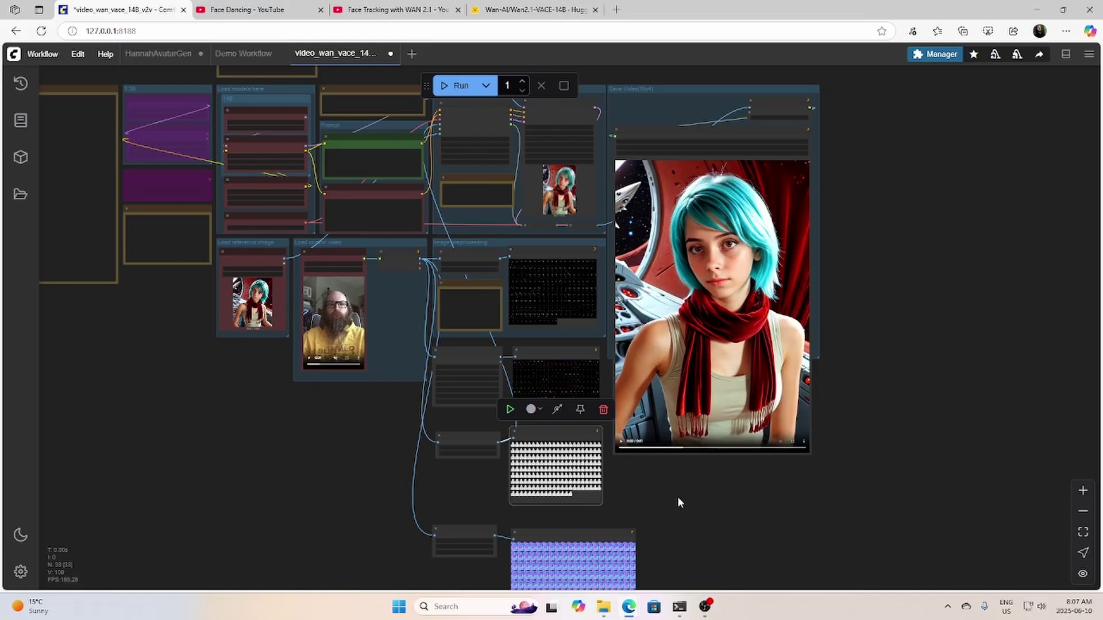
{"action": "left_click_drag", "start_coordinate": [677, 503], "coordinate": [727, 504]}
{"action": "left_click_drag", "start_coordinate": [418, 443], "coordinate": [409, 459]}
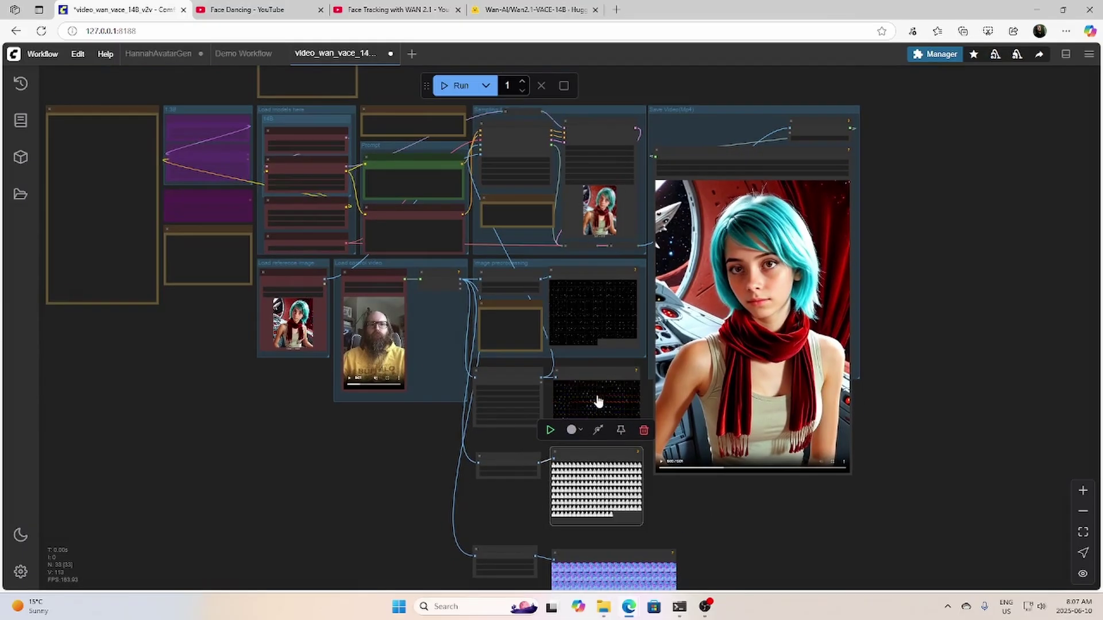
{"action": "left_click", "coordinate": [461, 88]}
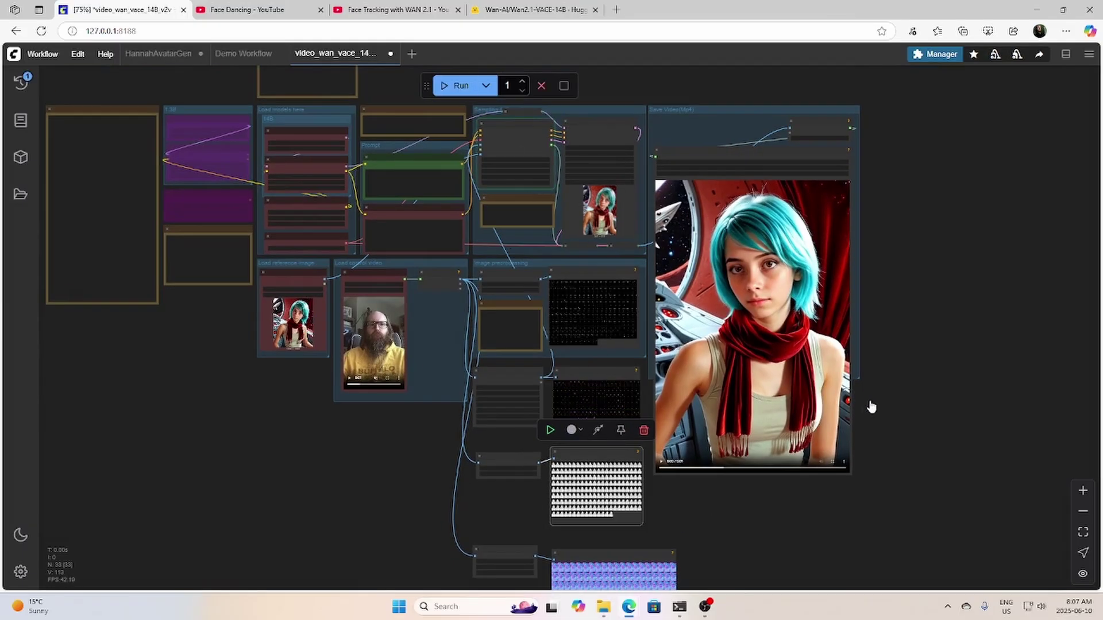
{"action": "scroll", "coordinate": [432, 418], "scroll_direction": "up", "scroll_amount": 1}
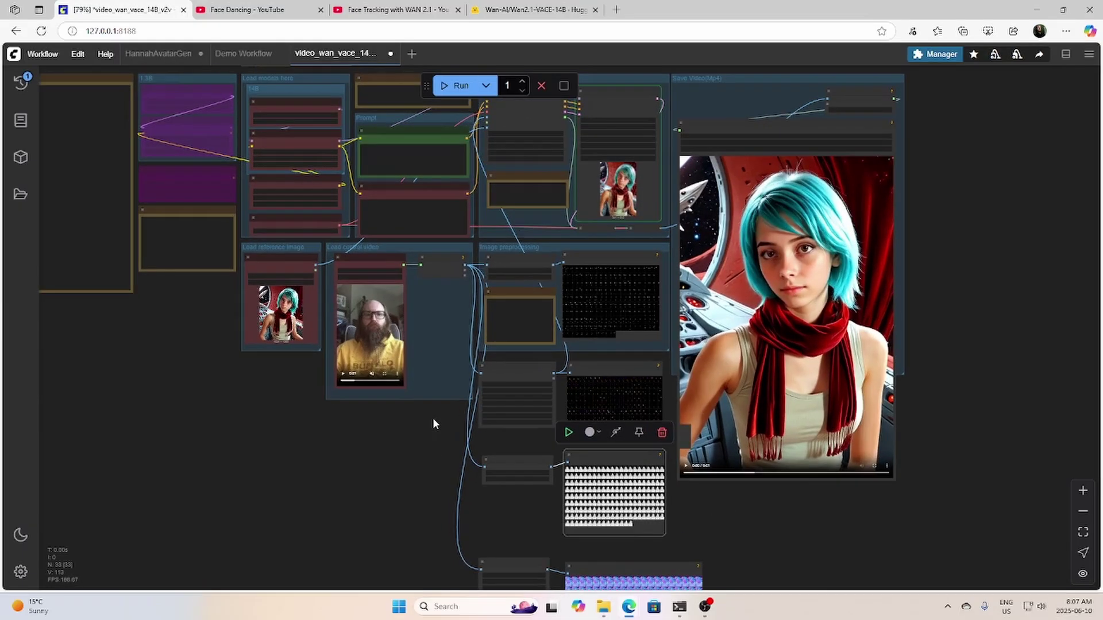
{"action": "scroll", "coordinate": [461, 421], "scroll_direction": "up", "scroll_amount": 6}
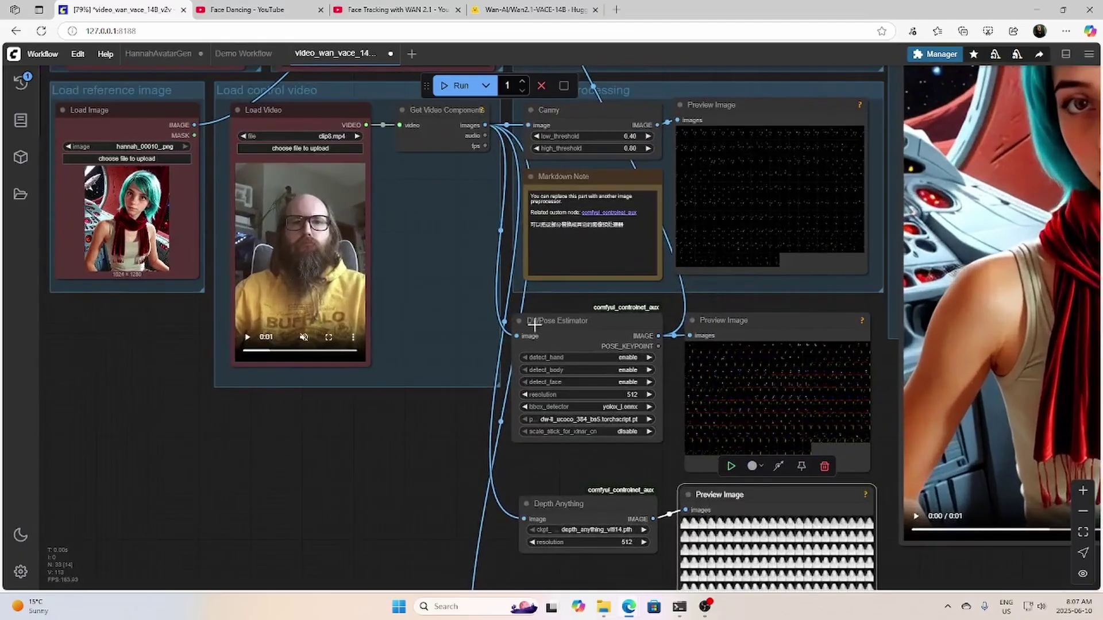
{"action": "left_click", "coordinate": [532, 324]}
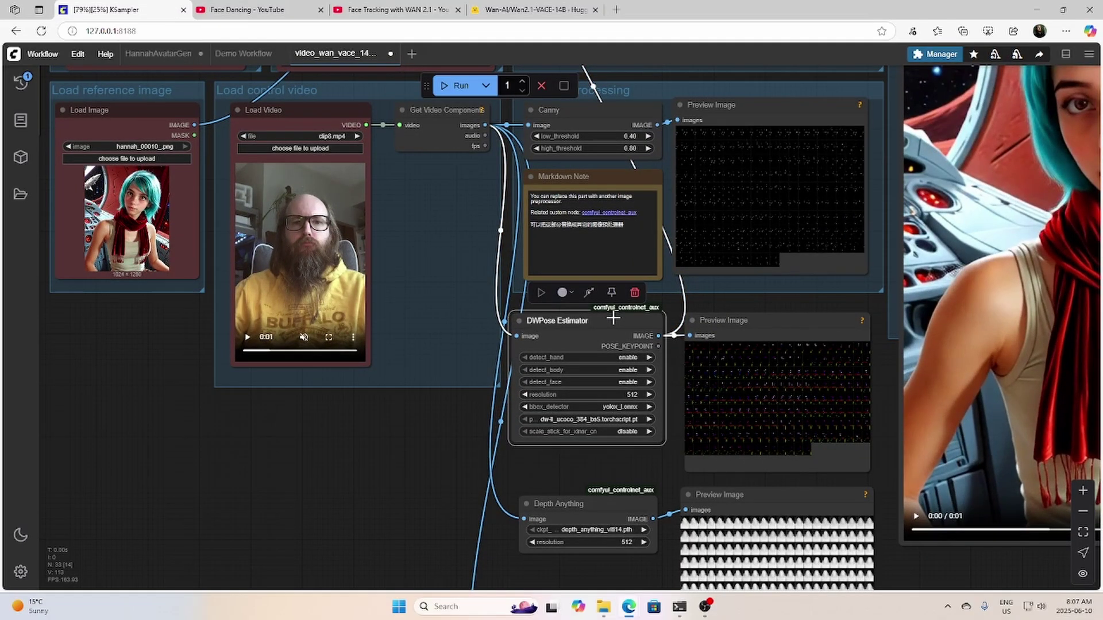
{"action": "scroll", "coordinate": [428, 445], "scroll_direction": "down", "scroll_amount": 6}
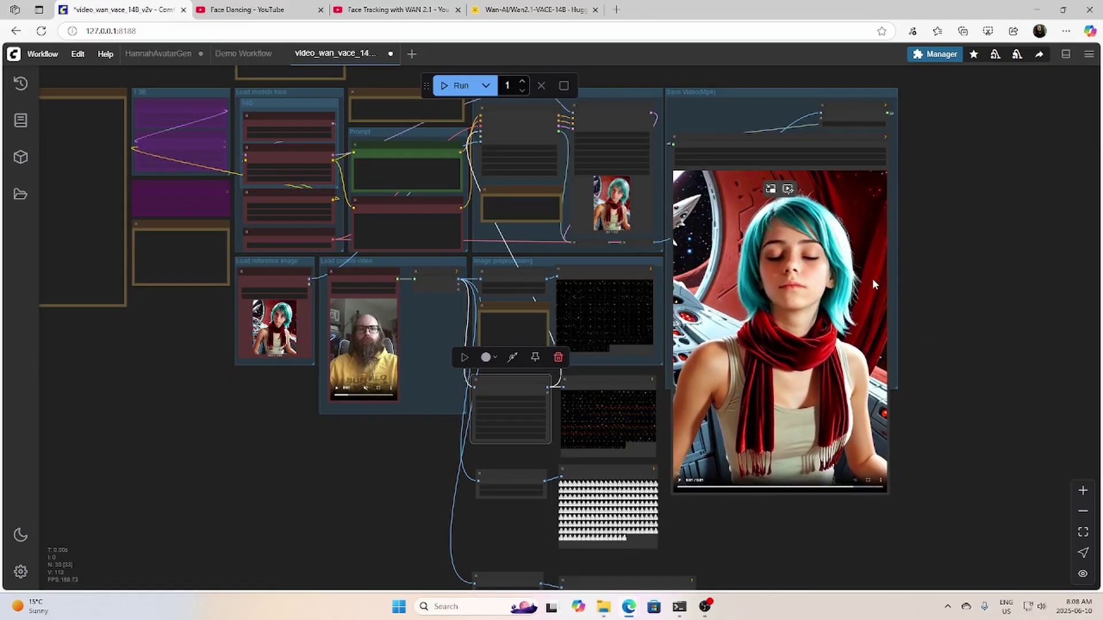
{"action": "scroll", "coordinate": [495, 392], "scroll_direction": "down", "scroll_amount": 3}
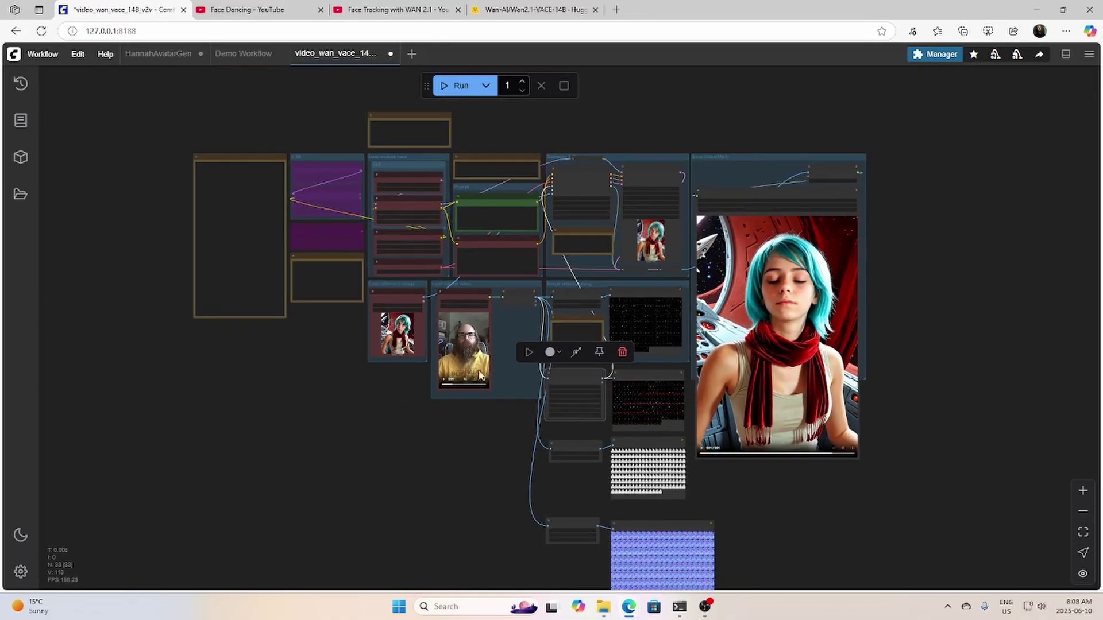
Open the Demo Workflow tab and zoom in on Load Checkpoint (juggernautXL_ragnarokBy) and the LoRA Stacker.
{"action": "scroll", "coordinate": [483, 483], "scroll_direction": "down", "scroll_amount": 2}
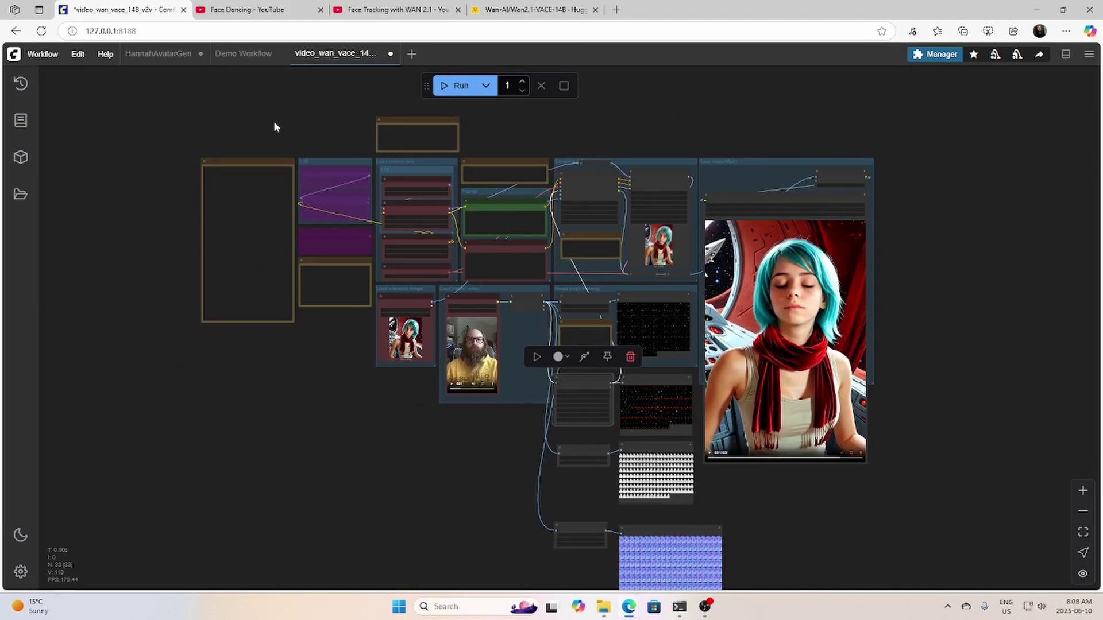
{"action": "left_click", "coordinate": [239, 54]}
{"action": "scroll", "coordinate": [378, 173], "scroll_direction": "down", "scroll_amount": 5}
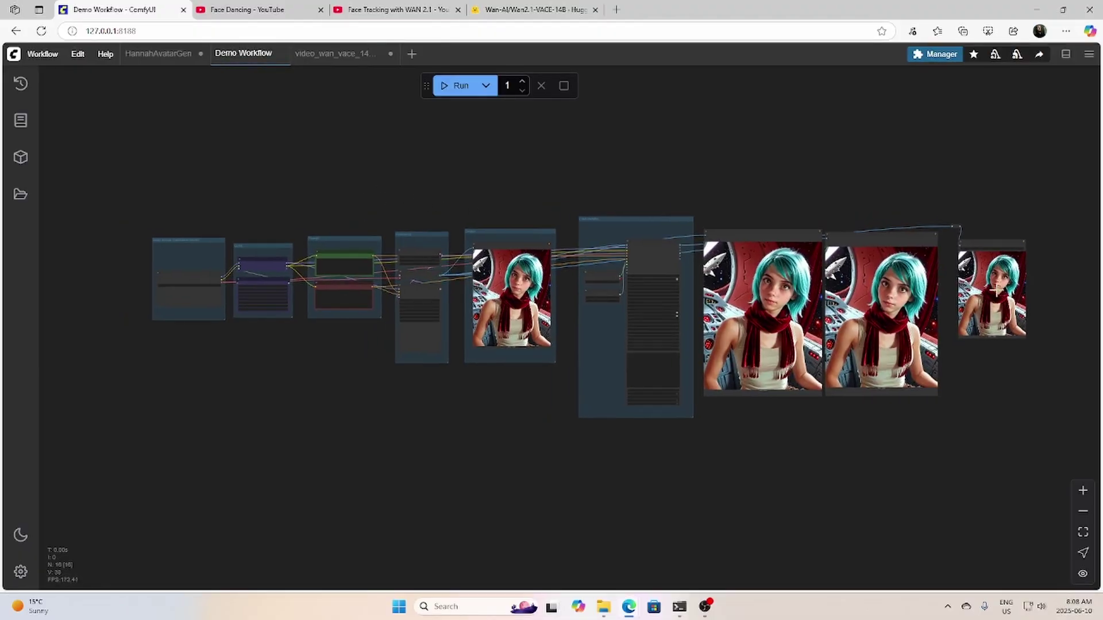
{"action": "left_click_drag", "start_coordinate": [451, 394], "coordinate": [551, 389]}
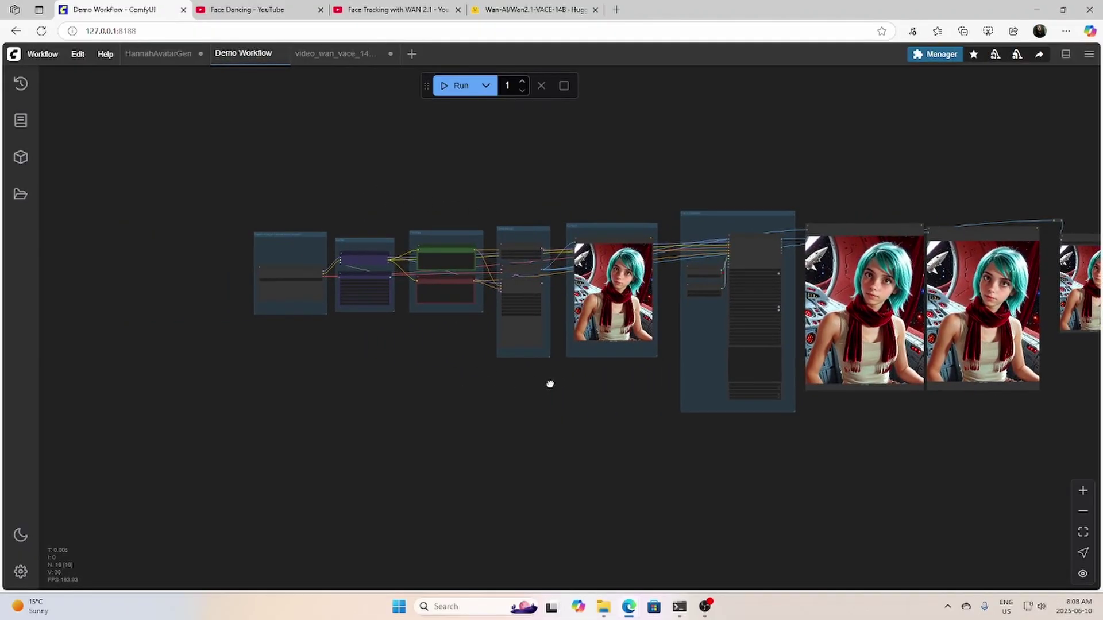
{"action": "left_click_drag", "start_coordinate": [292, 336], "coordinate": [170, 334]}
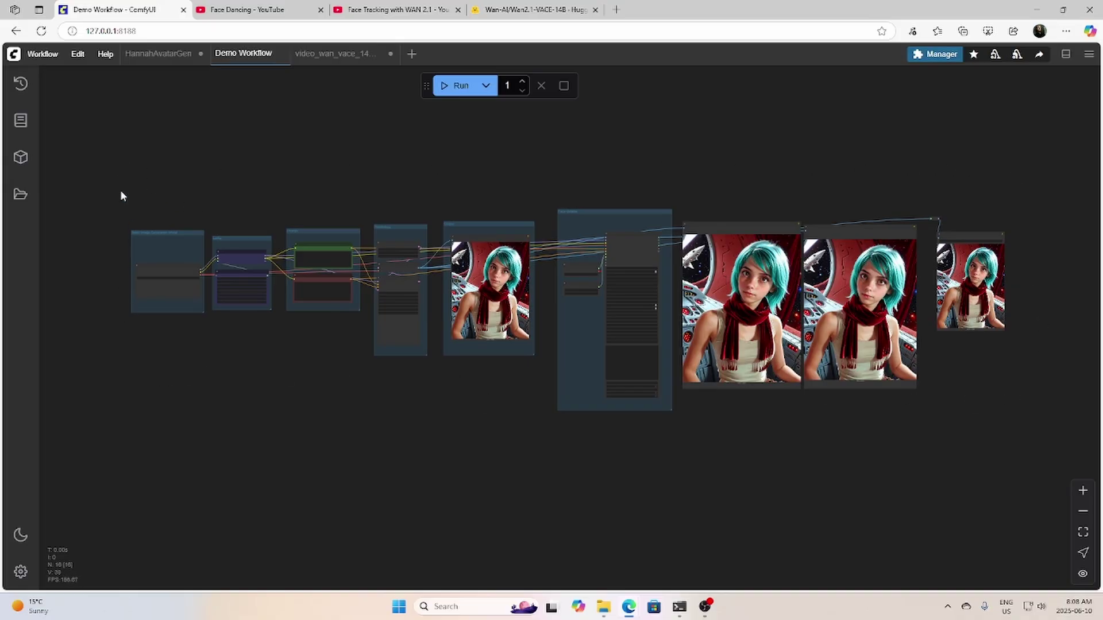
{"action": "scroll", "coordinate": [130, 323], "scroll_direction": "up", "scroll_amount": 15}
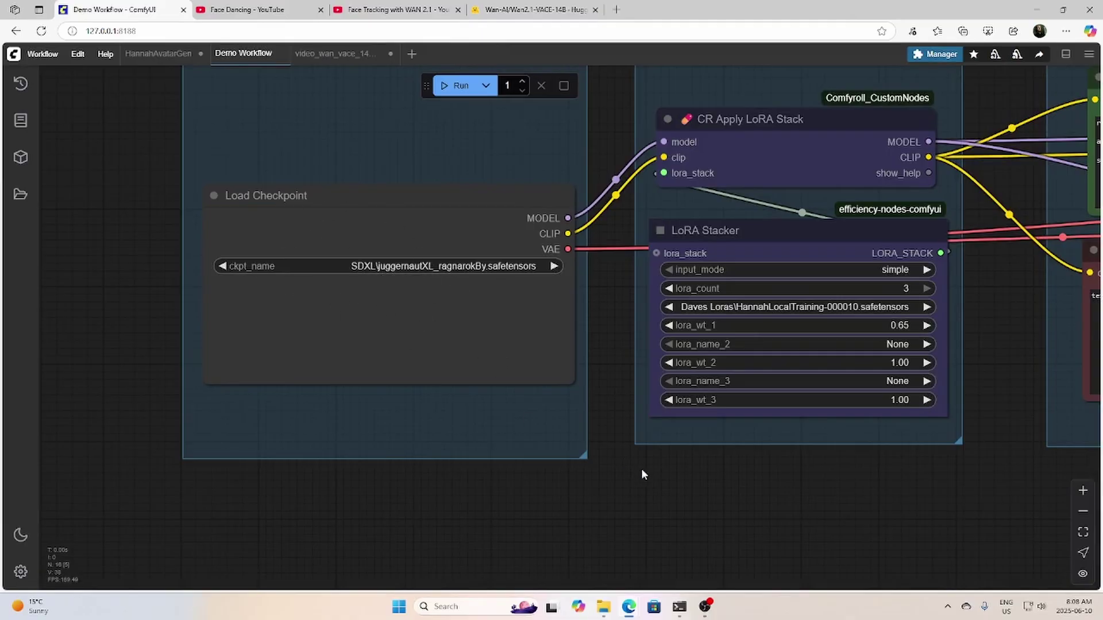
Center the LoRA and Prompt groups and inspect the LoRA Stacker and CR Apply LoRA Stack nodes.
{"action": "scroll", "coordinate": [652, 482], "scroll_direction": "down", "scroll_amount": 3}
{"action": "left_click_drag", "start_coordinate": [734, 497], "coordinate": [638, 480]}
{"action": "scroll", "coordinate": [638, 479], "scroll_direction": "up", "scroll_amount": 3}
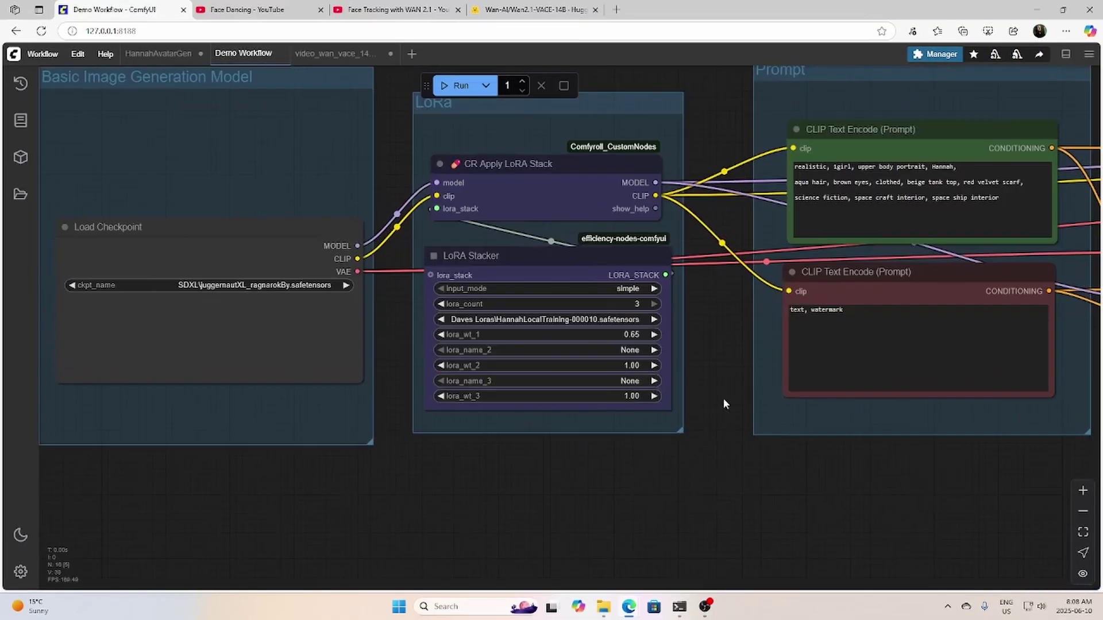
{"action": "left_click_drag", "start_coordinate": [725, 394], "coordinate": [700, 427]}
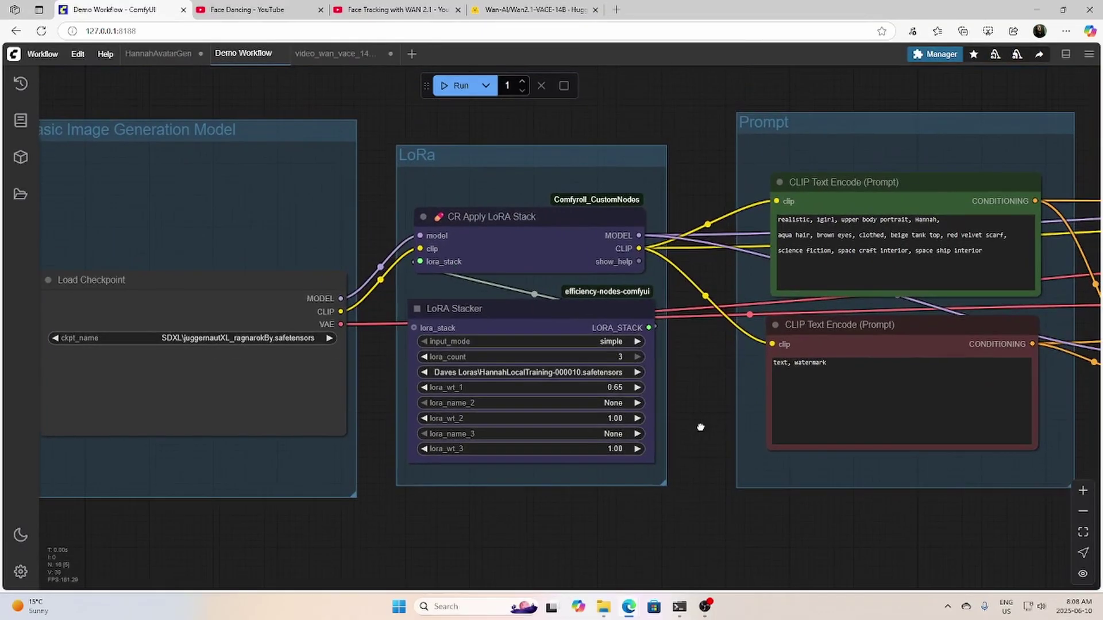
{"action": "left_click", "coordinate": [500, 312]}
{"action": "left_click", "coordinate": [498, 219]}
{"action": "left_click", "coordinate": [506, 376]}
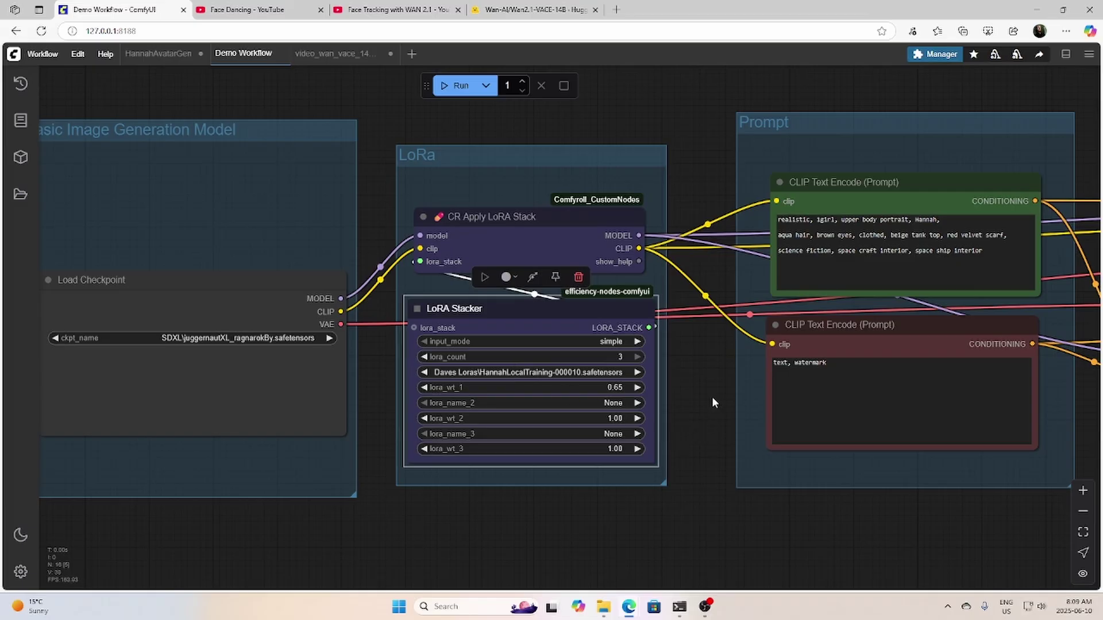
Nudge the positive prompt node up and the negative prompt node down slightly.
{"action": "left_click_drag", "start_coordinate": [712, 396], "coordinate": [343, 395]}
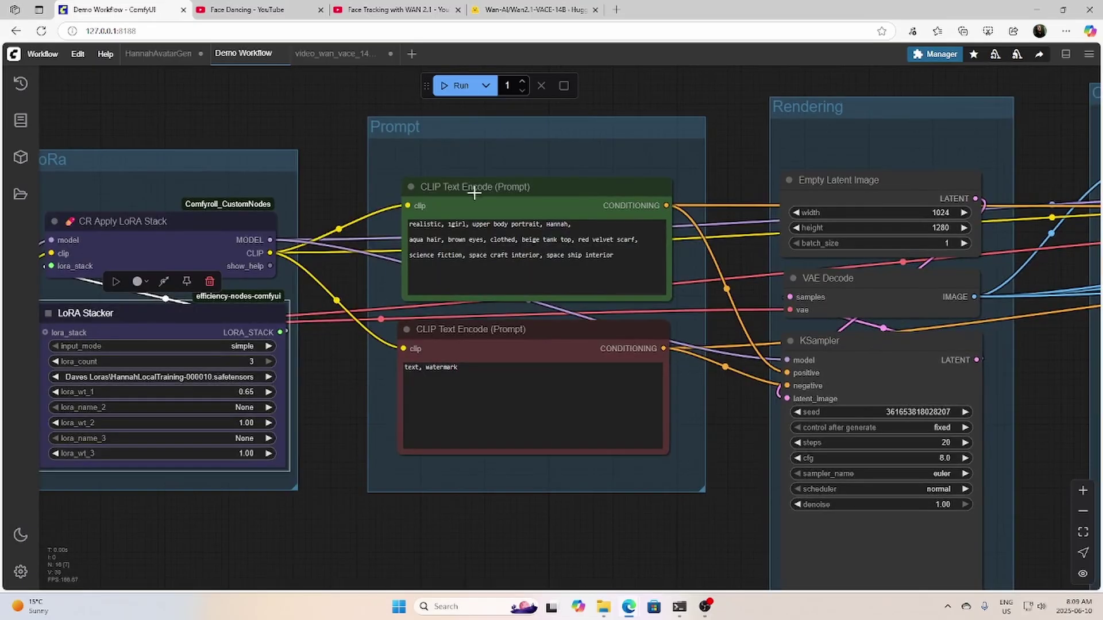
{"action": "left_click_drag", "start_coordinate": [472, 187], "coordinate": [473, 167]}
{"action": "left_click_drag", "start_coordinate": [505, 331], "coordinate": [509, 332]}
{"action": "left_click_drag", "start_coordinate": [568, 206], "coordinate": [557, 205]}
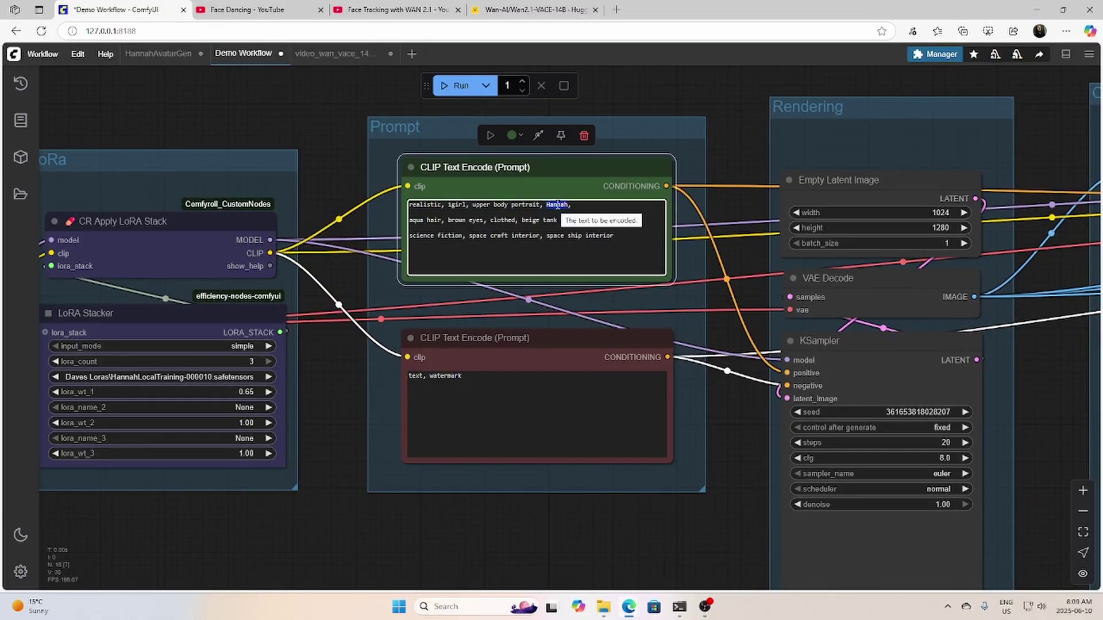
{"action": "left_click", "coordinate": [536, 269]}
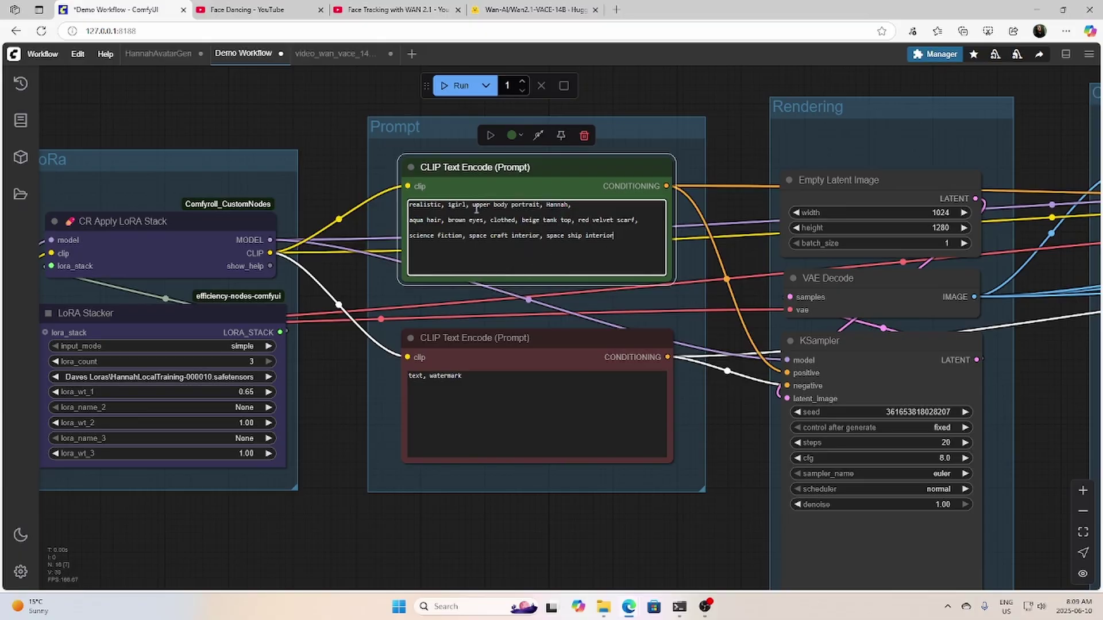
Inspect the Rendering nodes: KSampler, VAE Decode and Empty Latent Image.
{"action": "scroll", "coordinate": [748, 455], "scroll_direction": "down", "scroll_amount": 3}
{"action": "left_click_drag", "start_coordinate": [721, 439], "coordinate": [453, 380]}
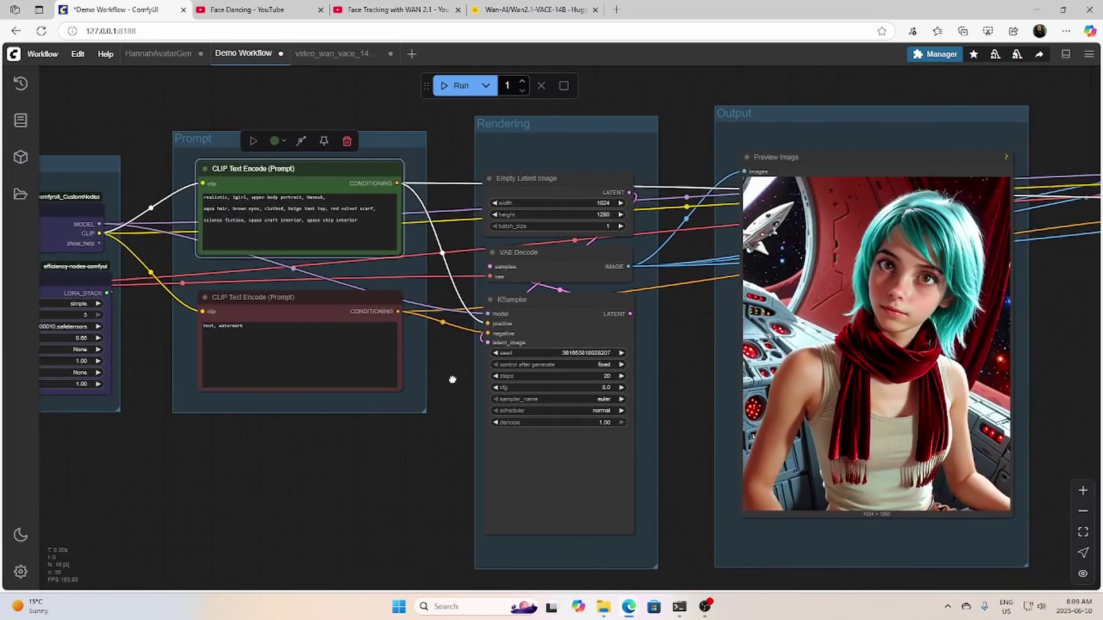
{"action": "left_click_drag", "start_coordinate": [662, 345], "coordinate": [597, 348]}
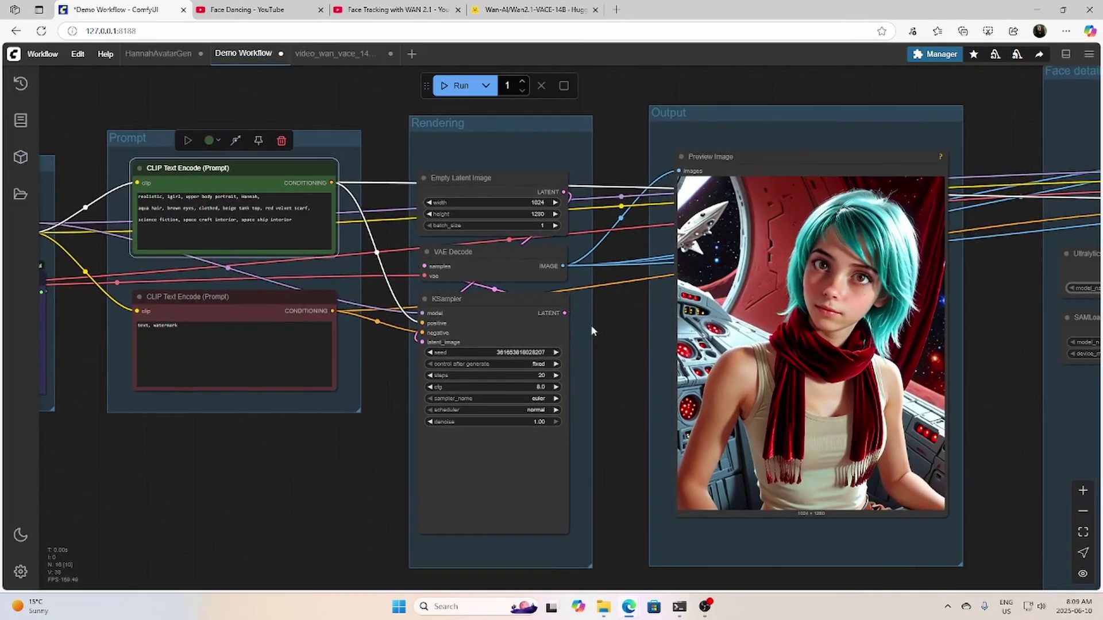
{"action": "left_click", "coordinate": [488, 301]}
{"action": "left_click", "coordinate": [483, 252]}
{"action": "left_click", "coordinate": [505, 188]}
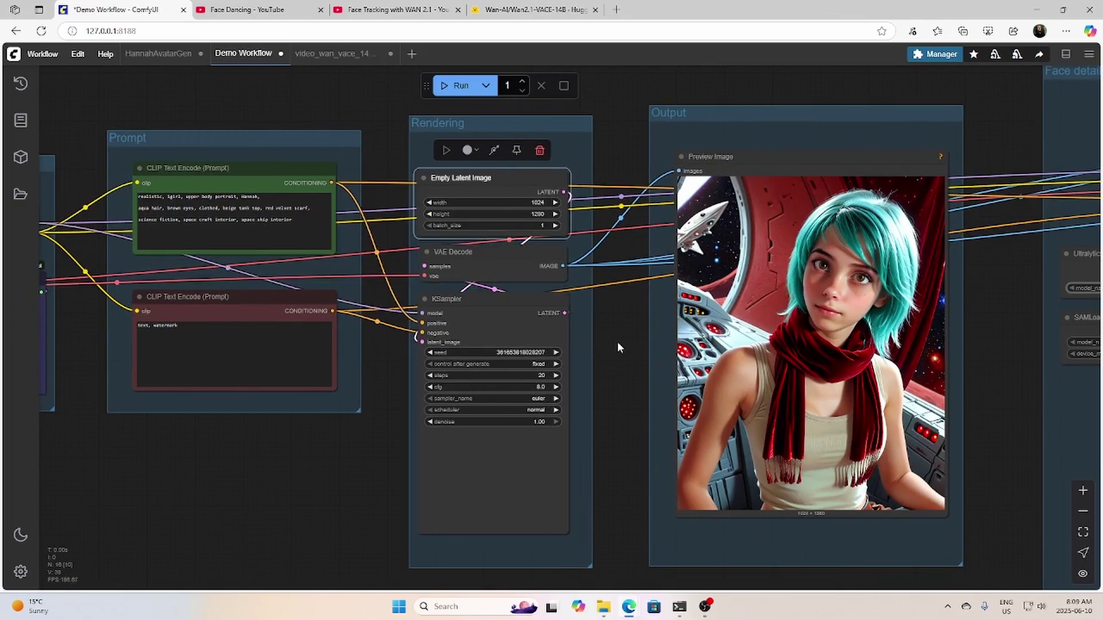
Pan across to the FaceDetailer node and its two large face-detailed previews.
{"action": "left_click_drag", "start_coordinate": [618, 346], "coordinate": [543, 355]}
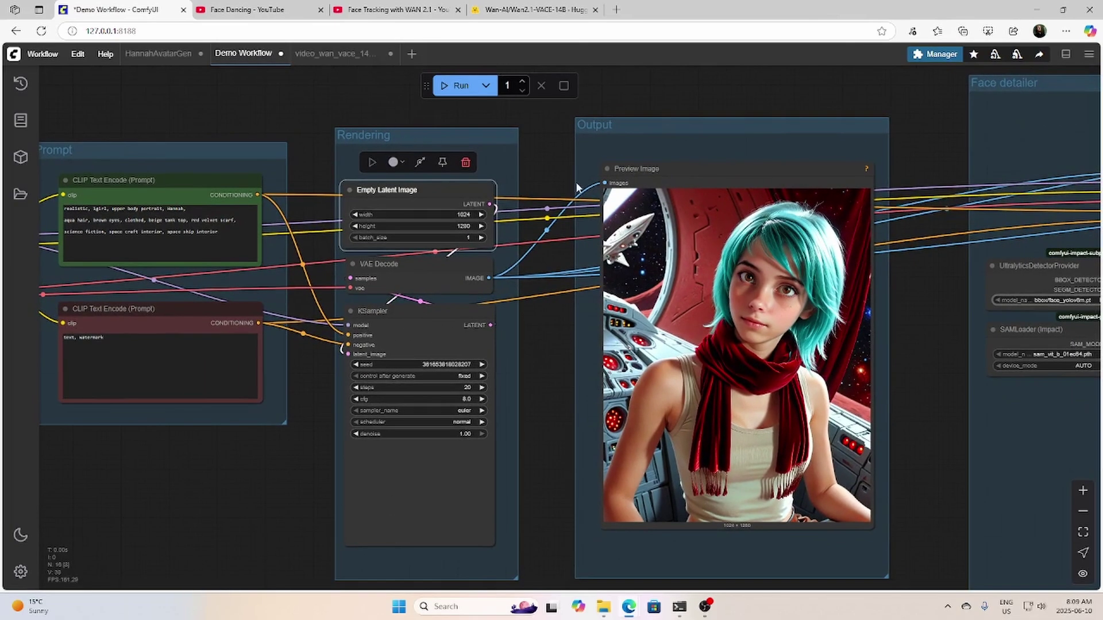
{"action": "left_click_drag", "start_coordinate": [839, 205], "coordinate": [721, 206]}
{"action": "scroll", "coordinate": [795, 357], "scroll_direction": "down", "scroll_amount": 4}
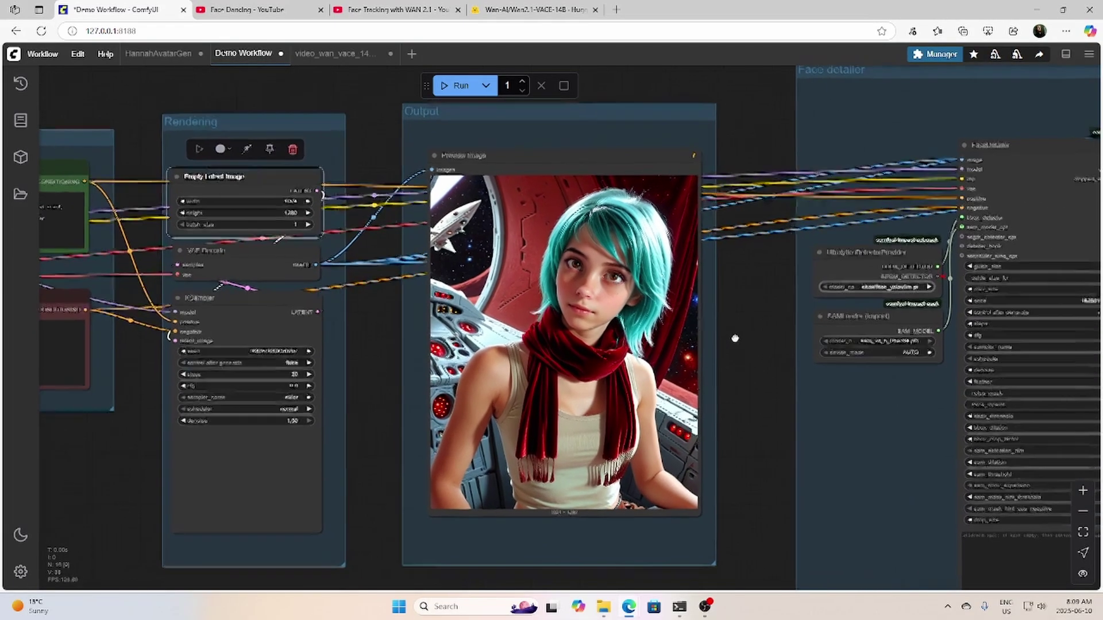
{"action": "scroll", "coordinate": [747, 363], "scroll_direction": "up", "scroll_amount": 2}
{"action": "scroll", "coordinate": [748, 363], "scroll_direction": "down", "scroll_amount": 3}
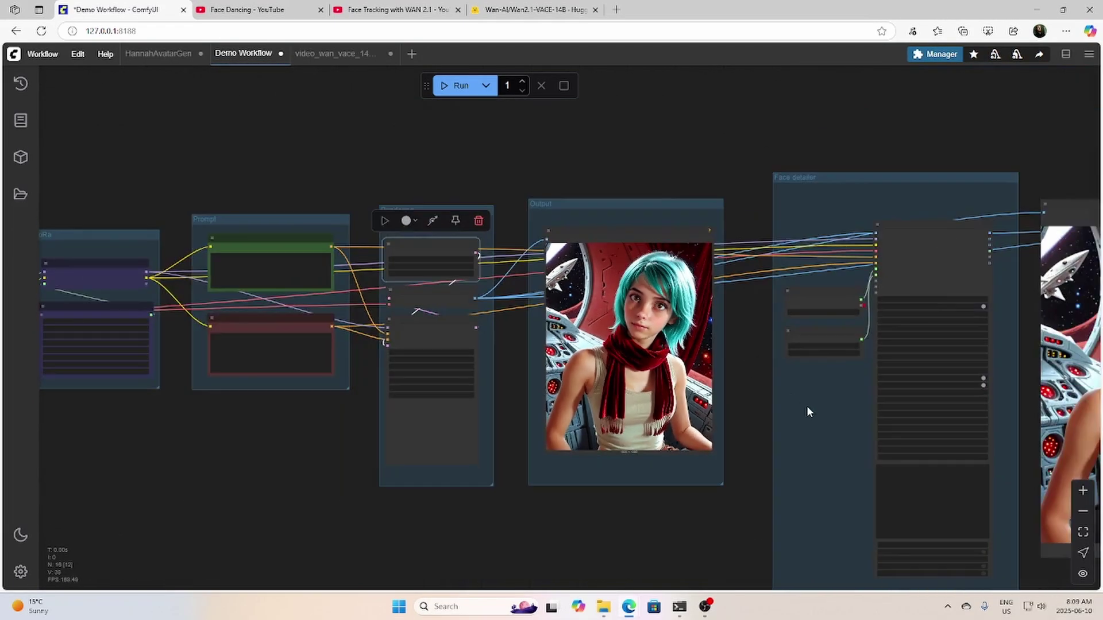
{"action": "left_click_drag", "start_coordinate": [808, 411], "coordinate": [416, 345]}
{"action": "scroll", "coordinate": [788, 320], "scroll_direction": "down", "scroll_amount": 1}
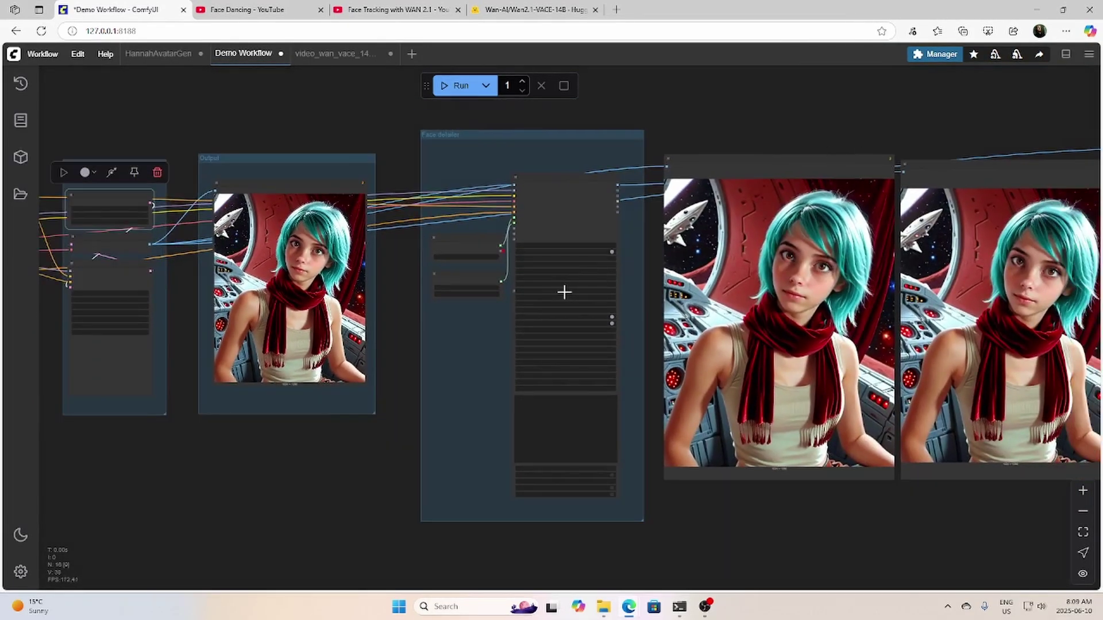
{"action": "scroll", "coordinate": [404, 312], "scroll_direction": "up", "scroll_amount": 4}
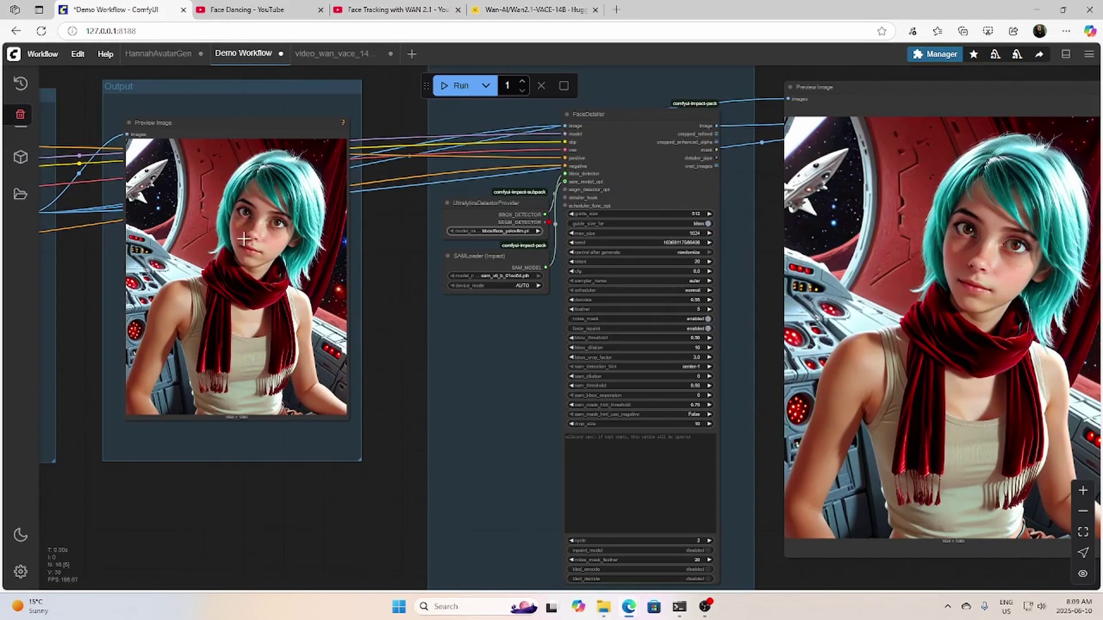
{"action": "scroll", "coordinate": [391, 309], "scroll_direction": "down", "scroll_amount": 2}
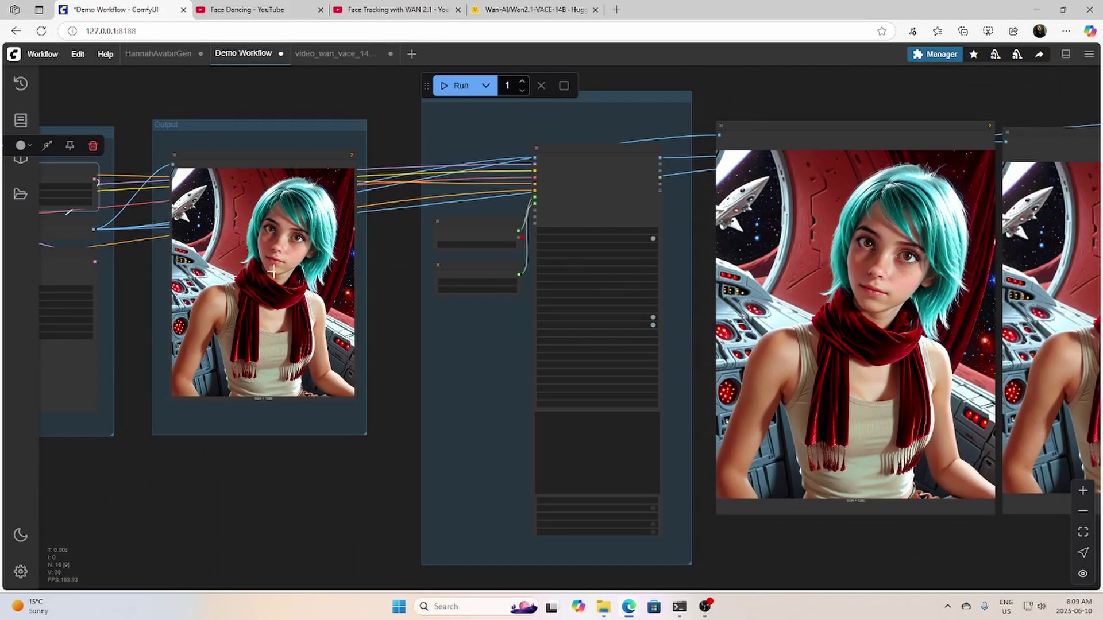
{"action": "left_click_drag", "start_coordinate": [829, 91], "coordinate": [590, 101]}
{"action": "scroll", "coordinate": [689, 112], "scroll_direction": "down", "scroll_amount": 1}
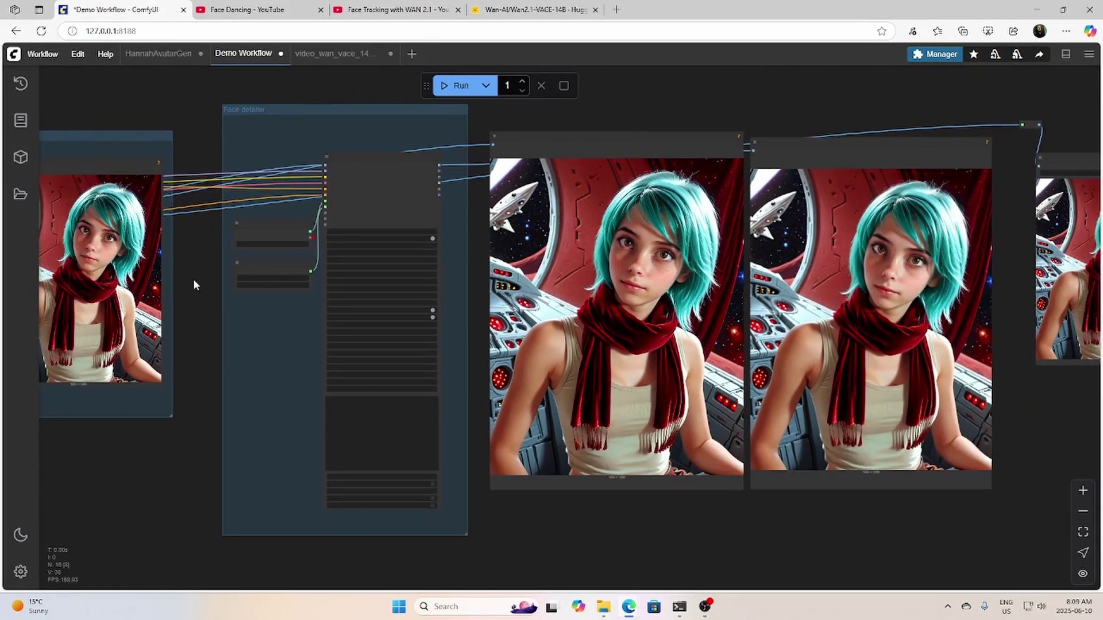
Return to the Output group and select the Face detailer group.
{"action": "left_click_drag", "start_coordinate": [193, 278], "coordinate": [351, 309]}
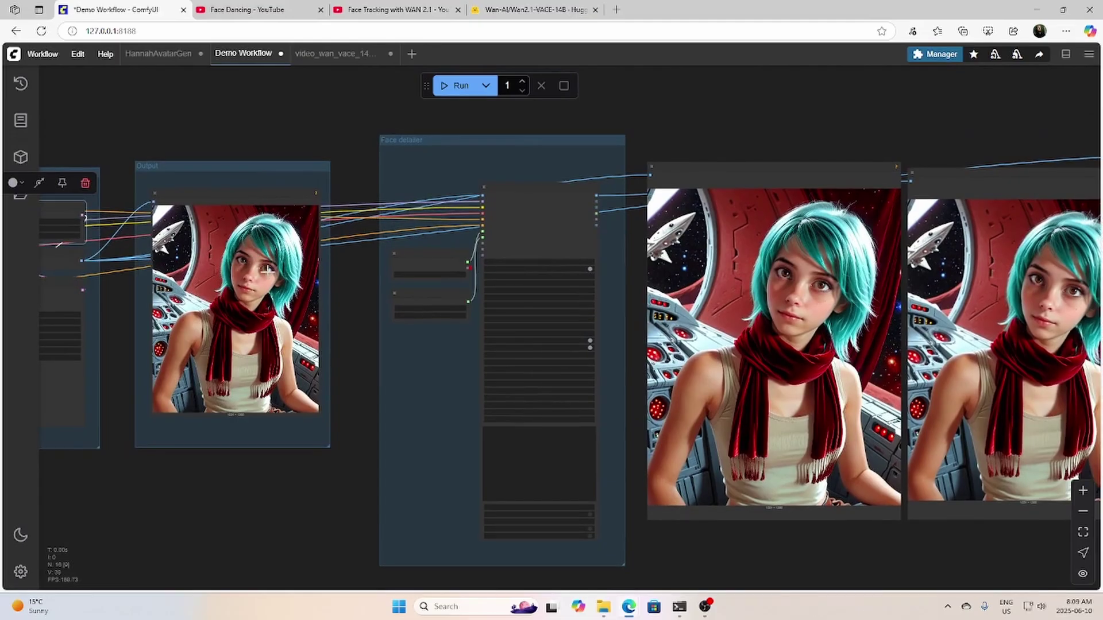
{"action": "scroll", "coordinate": [267, 270], "scroll_direction": "up", "scroll_amount": 3}
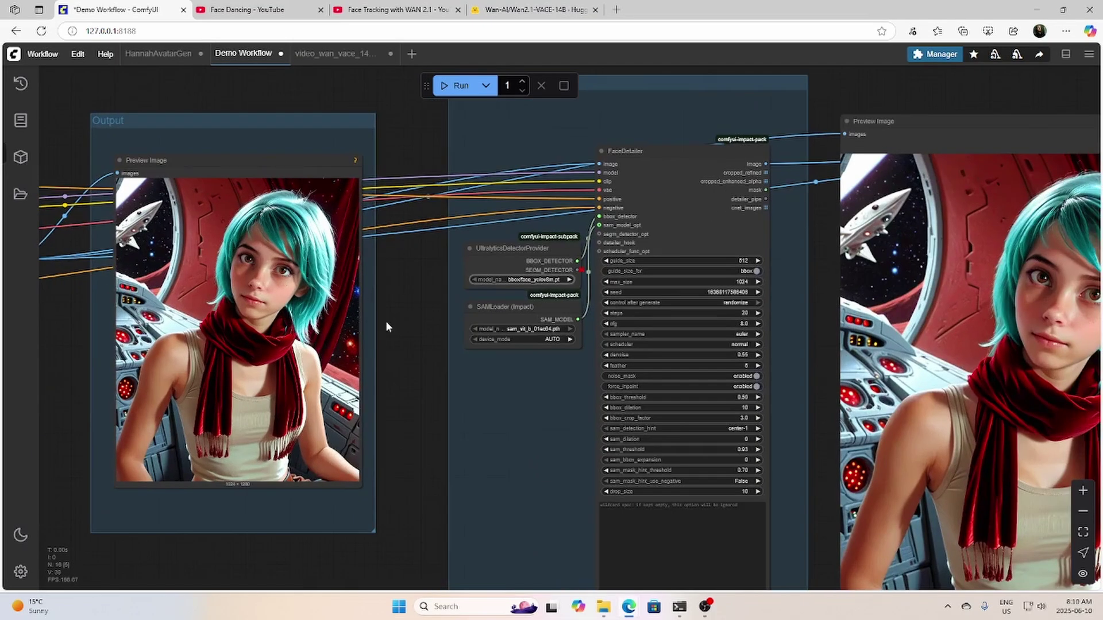
{"action": "scroll", "coordinate": [401, 326], "scroll_direction": "down", "scroll_amount": 3}
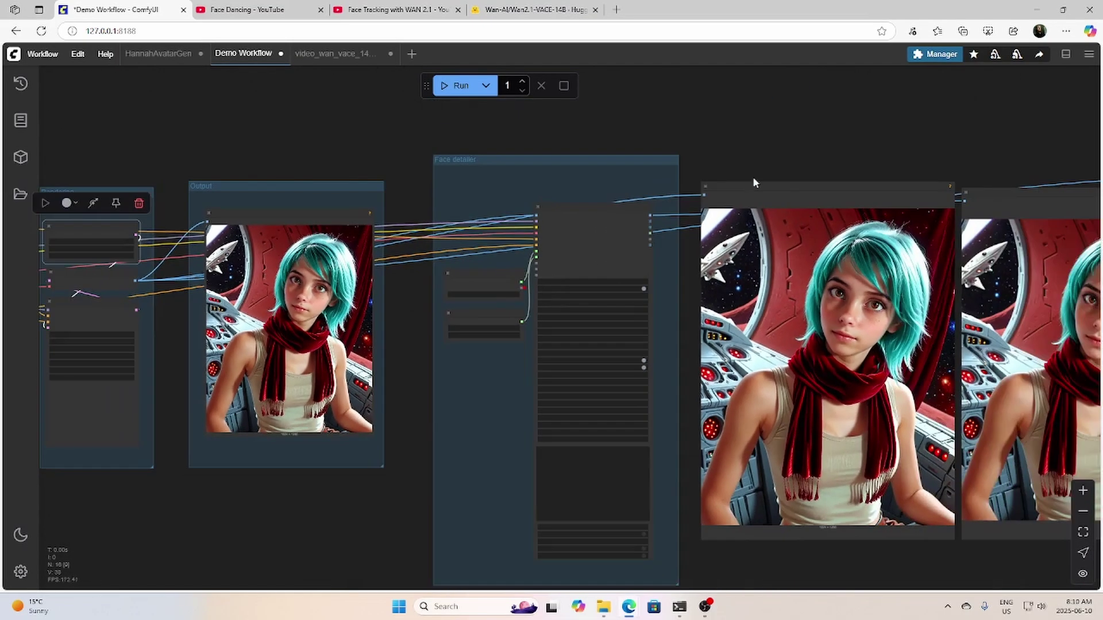
{"action": "scroll", "coordinate": [780, 177], "scroll_direction": "right", "scroll_amount": 5}
{"action": "left_click", "coordinate": [215, 160]}
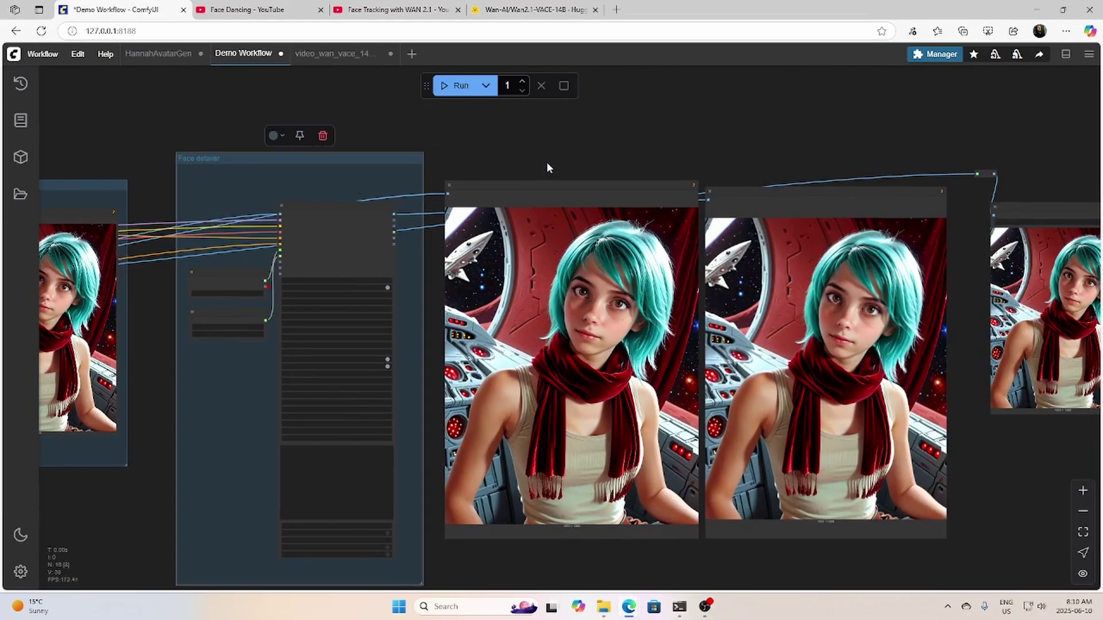
{"action": "scroll", "coordinate": [551, 155], "scroll_direction": "right", "scroll_amount": 3}
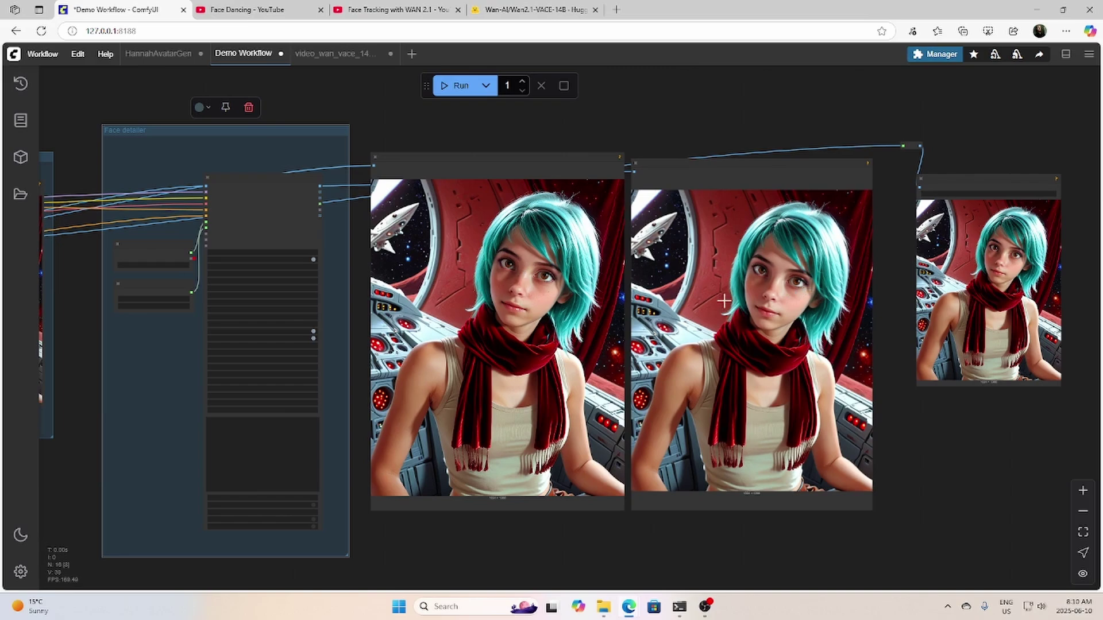
{"action": "left_click_drag", "start_coordinate": [686, 537], "coordinate": [719, 526]}
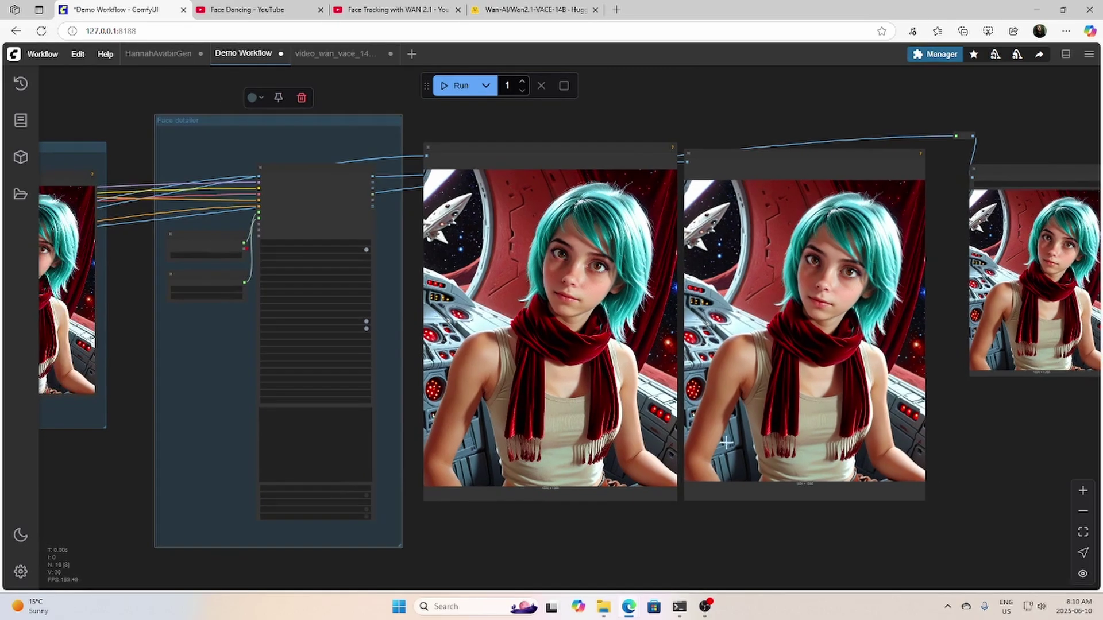
{"action": "scroll", "coordinate": [716, 543], "scroll_direction": "down", "scroll_amount": 1}
{"action": "left_click_drag", "start_coordinate": [635, 532], "coordinate": [506, 496]}
{"action": "scroll", "coordinate": [694, 301], "scroll_direction": "up", "scroll_amount": 2}
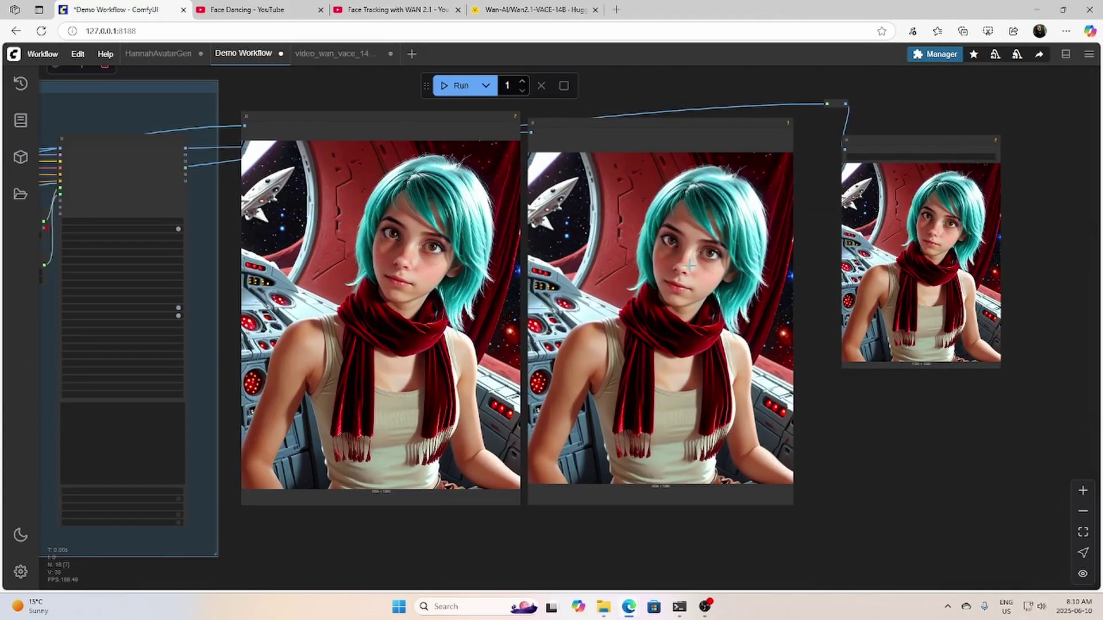
Move the Save Image node down to the right of the two face previews.
{"action": "left_click_drag", "start_coordinate": [921, 409], "coordinate": [771, 421]}
{"action": "left_click_drag", "start_coordinate": [764, 150], "coordinate": [850, 190]}
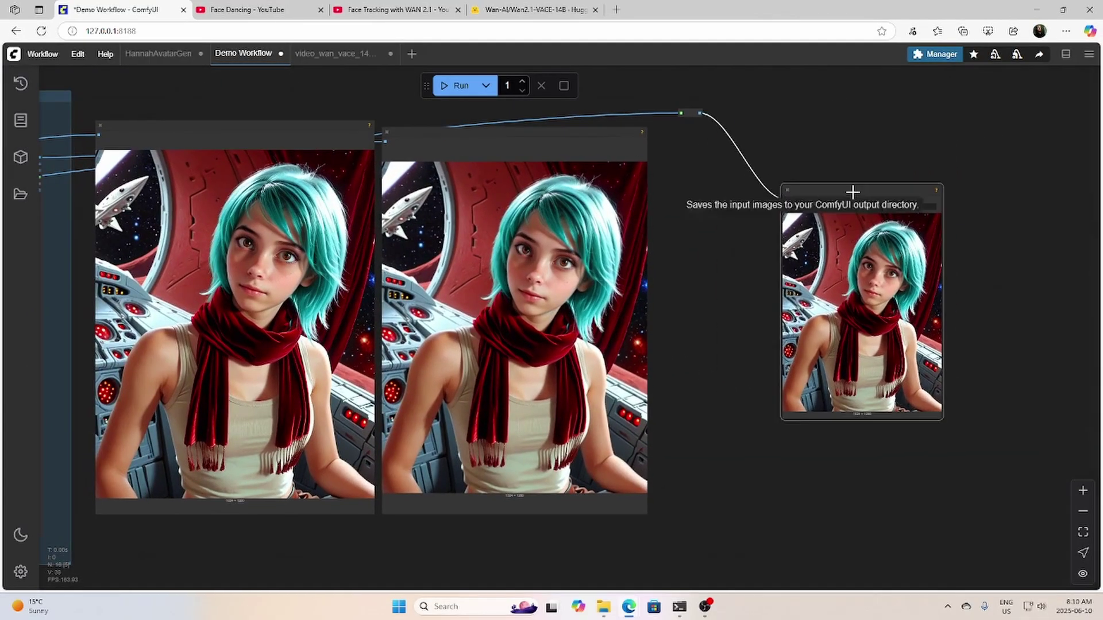
{"action": "scroll", "coordinate": [938, 274], "scroll_direction": "up", "scroll_amount": 3}
{"action": "scroll", "coordinate": [938, 273], "scroll_direction": "down", "scroll_amount": 4}
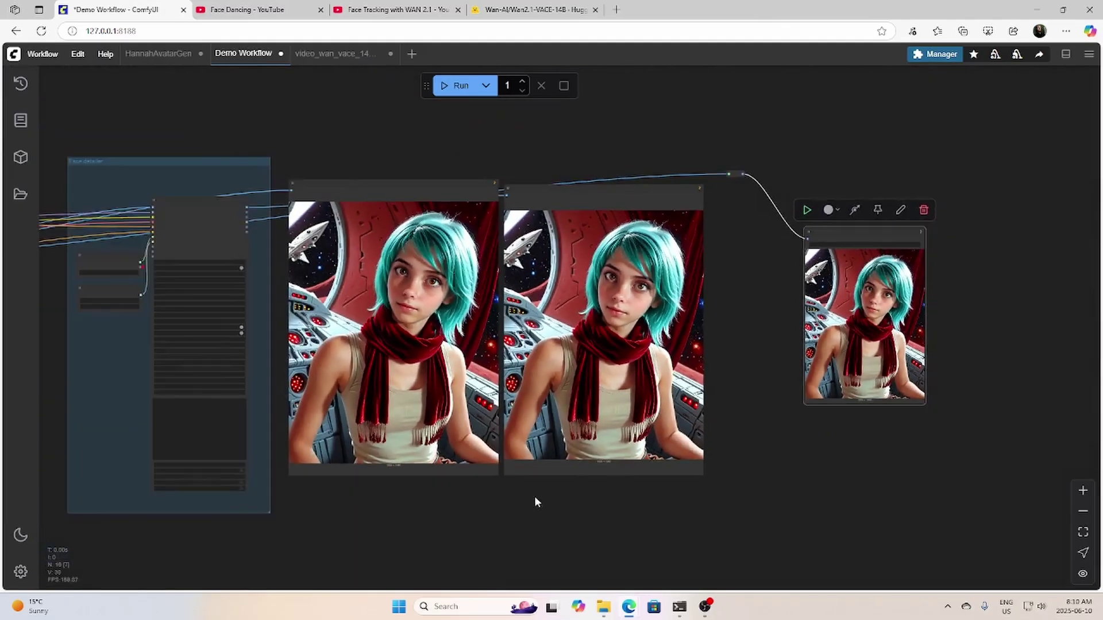
Pan and zoom across the Demo Workflow, from the Face detailer and Output groups to the full generation chain.
{"action": "left_click_drag", "start_coordinate": [99, 463], "coordinate": [642, 450]}
{"action": "scroll", "coordinate": [365, 342], "scroll_direction": "up", "scroll_amount": 5}
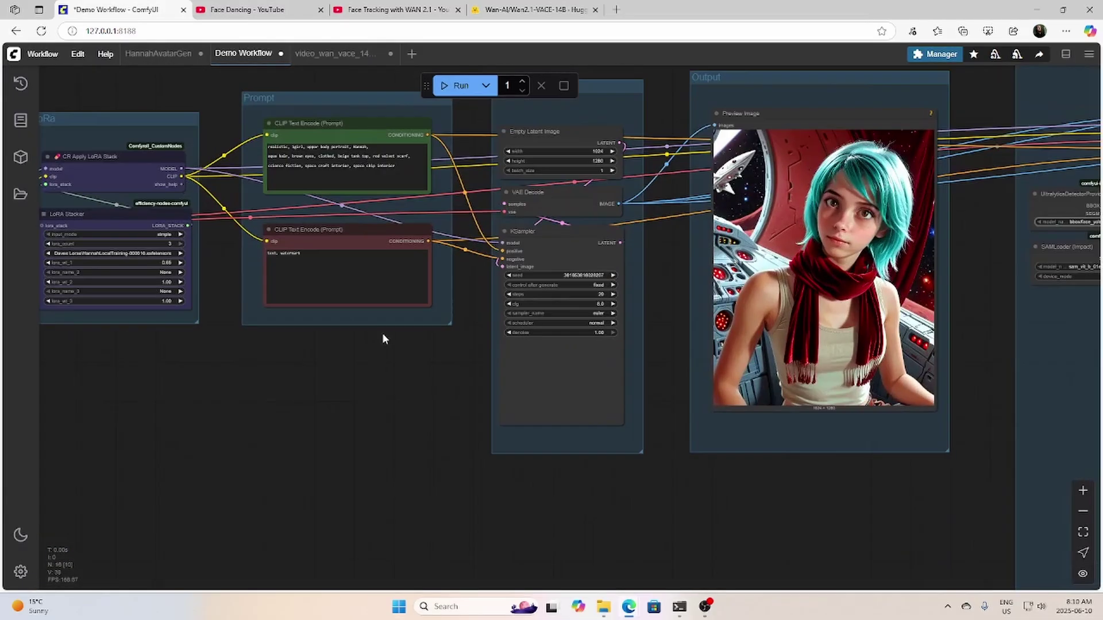
{"action": "scroll", "coordinate": [650, 281], "scroll_direction": "up", "scroll_amount": 2}
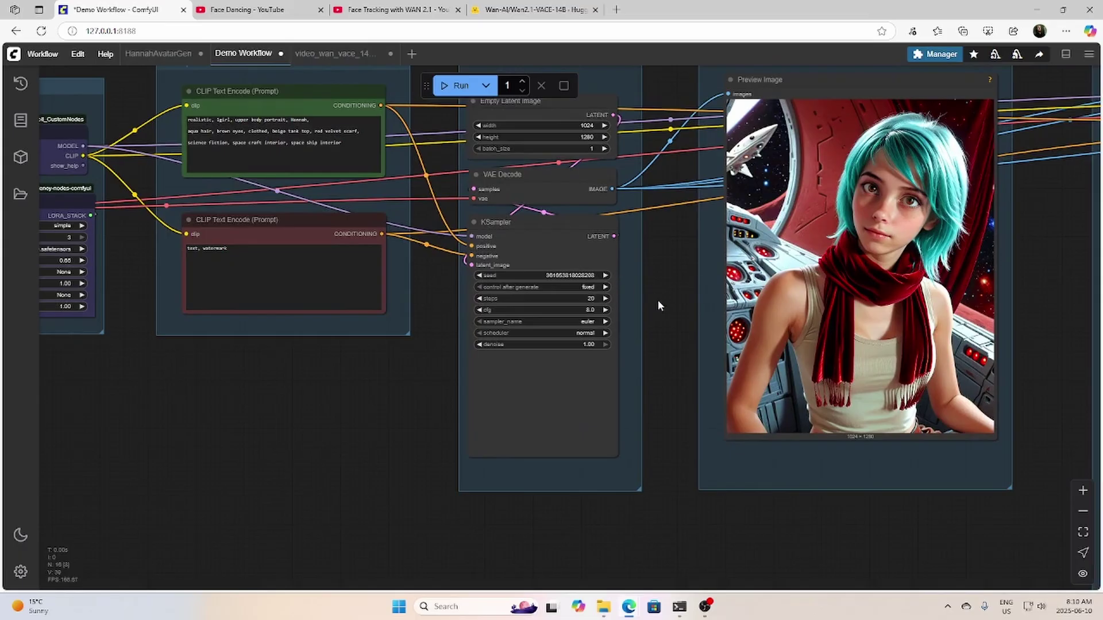
{"action": "scroll", "coordinate": [677, 299], "scroll_direction": "down", "scroll_amount": 1}
{"action": "scroll", "coordinate": [677, 296], "scroll_direction": "down", "scroll_amount": 3}
{"action": "left_click_drag", "start_coordinate": [677, 295], "coordinate": [492, 330]}
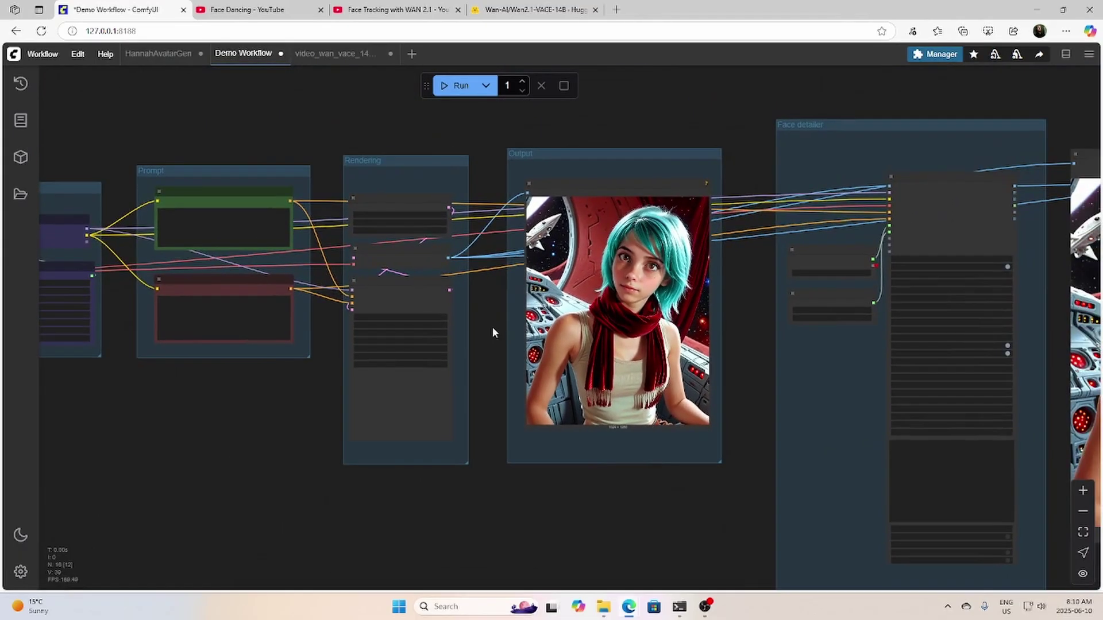
Queue the Demo Workflow for a new spaceship-interior image, and follow it from model loading to Output.
{"action": "left_click", "coordinate": [469, 93]}
{"action": "scroll", "coordinate": [248, 397], "scroll_direction": "down", "scroll_amount": 2}
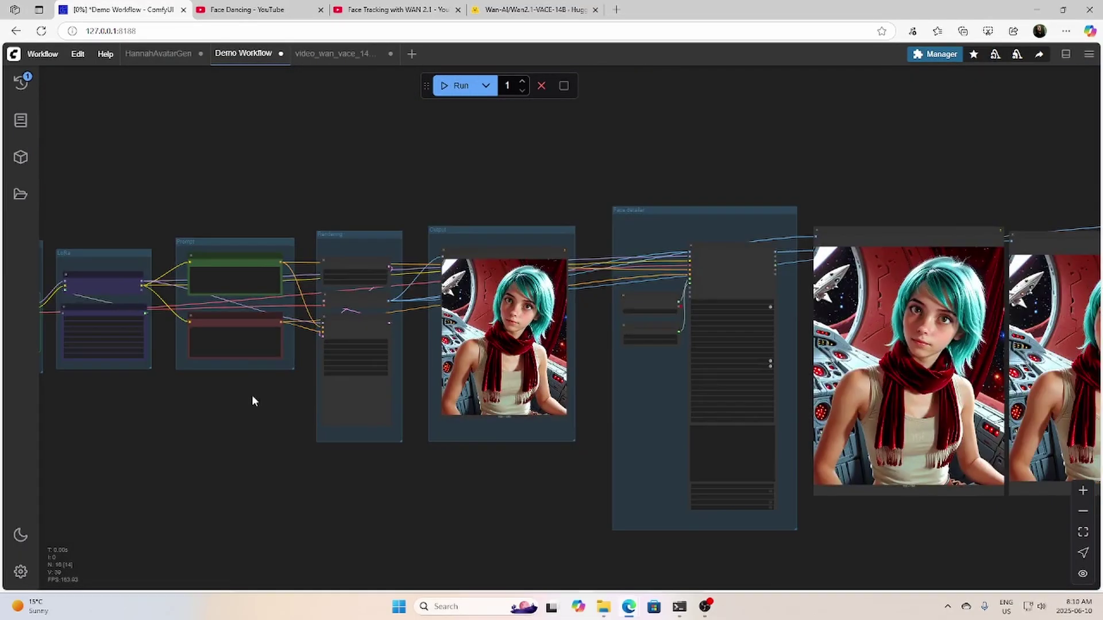
{"action": "left_click_drag", "start_coordinate": [249, 399], "coordinate": [529, 388]}
{"action": "left_click_drag", "start_coordinate": [505, 423], "coordinate": [399, 423]}
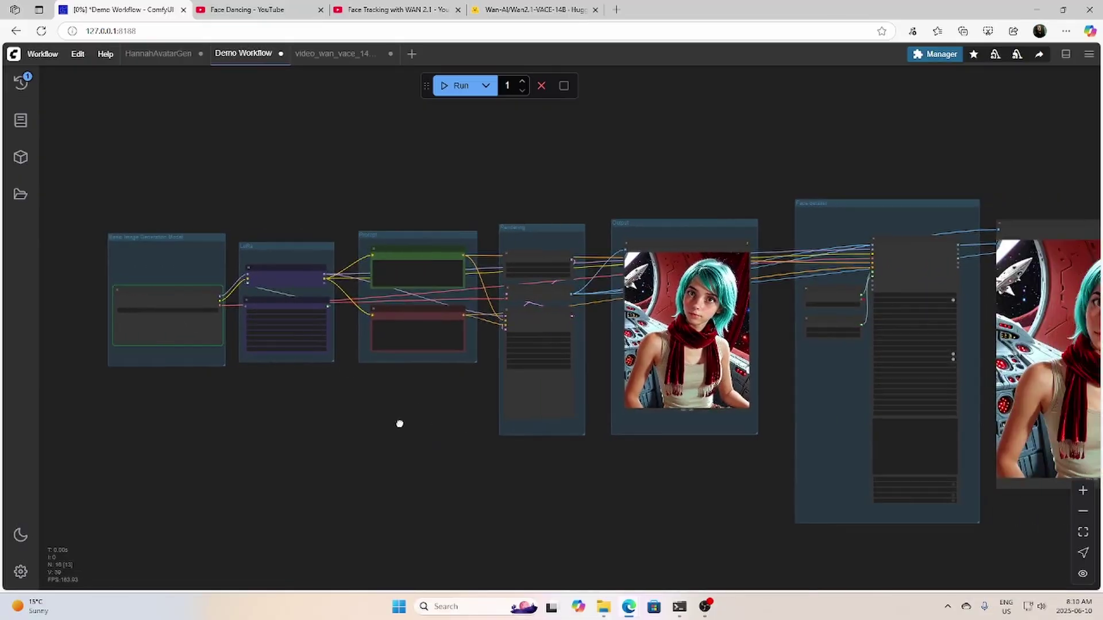
{"action": "scroll", "coordinate": [304, 407], "scroll_direction": "up", "scroll_amount": 2}
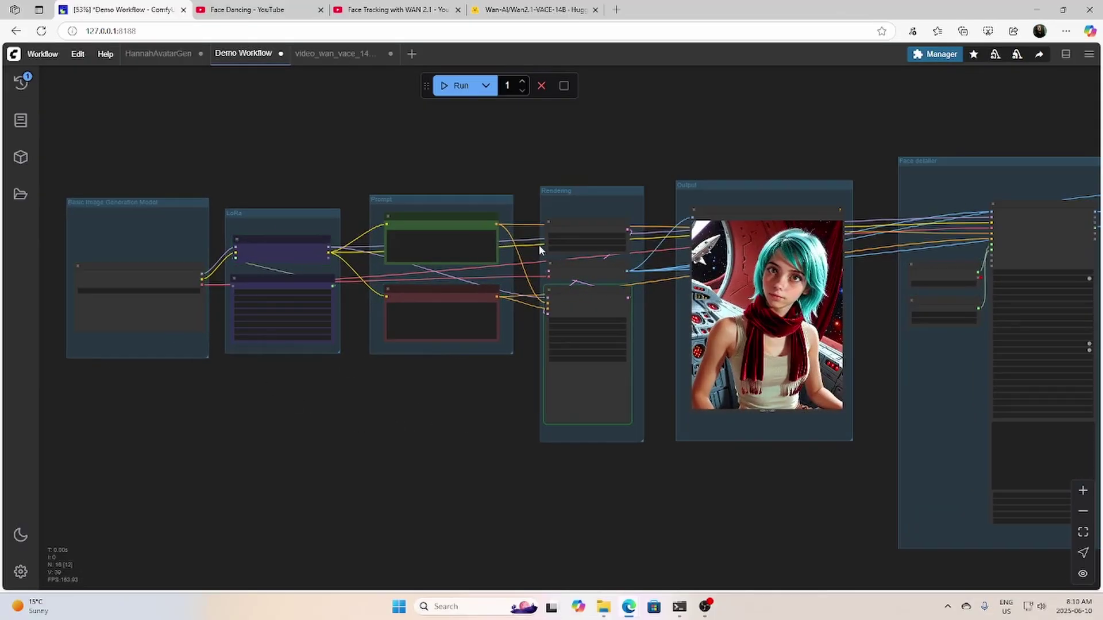
{"action": "scroll", "coordinate": [576, 399], "scroll_direction": "right", "scroll_amount": 2}
{"action": "scroll", "coordinate": [574, 362], "scroll_direction": "up", "scroll_amount": 2}
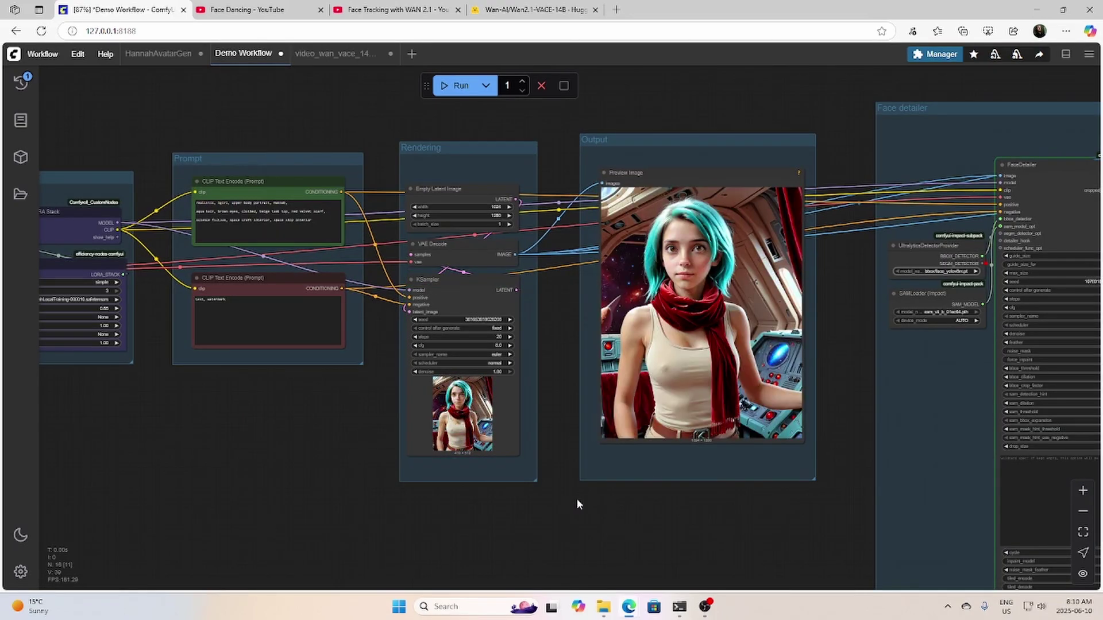
Inspect the FaceDetailer results and the two large face-detailed previews of the new aqua-haired girl.
{"action": "left_click_drag", "start_coordinate": [835, 402], "coordinate": [454, 290]}
{"action": "left_click_drag", "start_coordinate": [932, 537], "coordinate": [460, 560]}
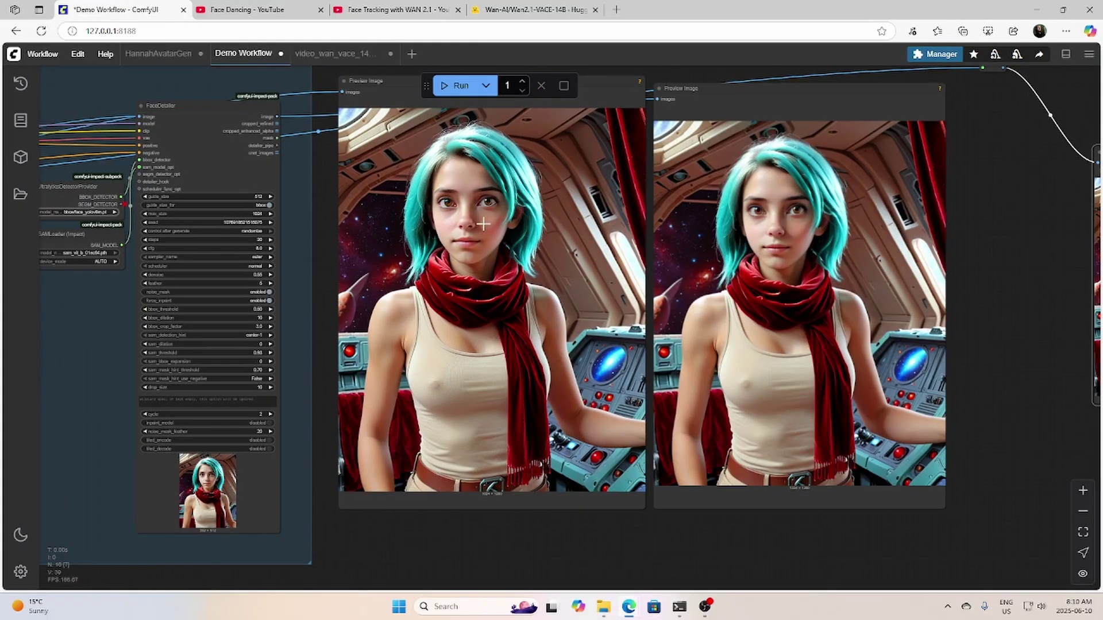
{"action": "scroll", "coordinate": [973, 389], "scroll_direction": "down", "scroll_amount": 2}
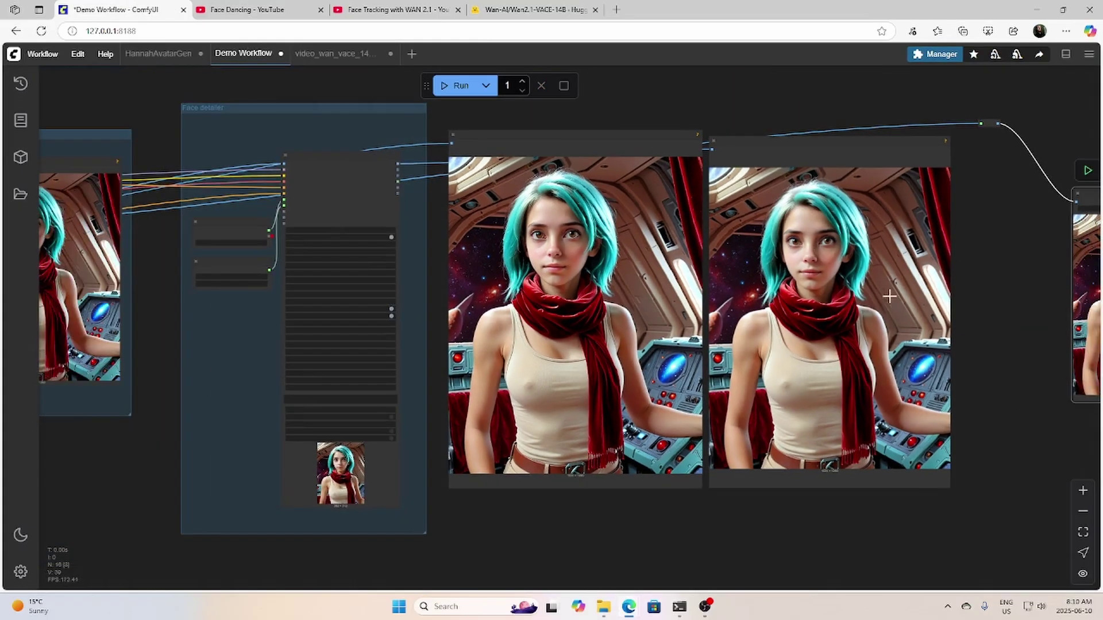
{"action": "scroll", "coordinate": [1012, 377], "scroll_direction": "down", "scroll_amount": 1}
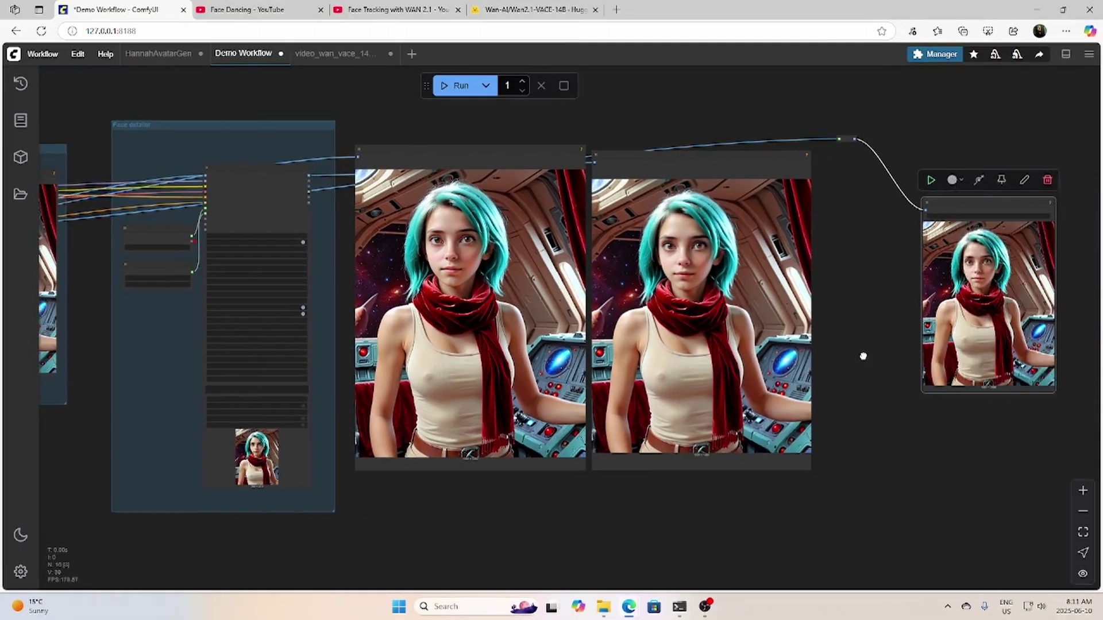
{"action": "scroll", "coordinate": [854, 356], "scroll_direction": "left", "scroll_amount": 10}
{"action": "scroll", "coordinate": [339, 463], "scroll_direction": "down", "scroll_amount": 4}
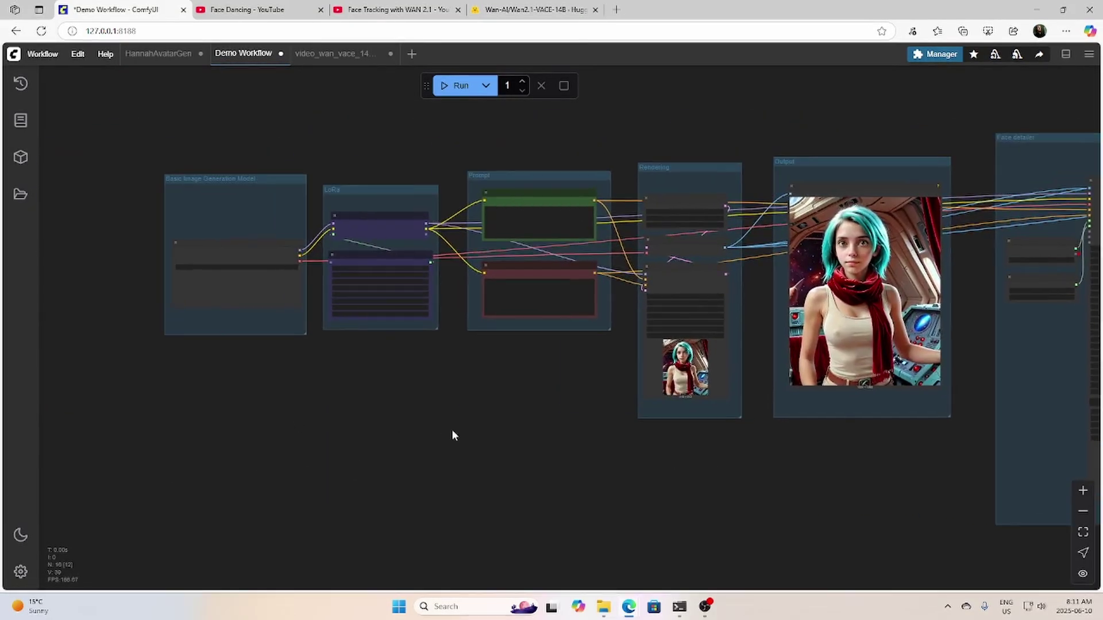
{"action": "scroll", "coordinate": [408, 384], "scroll_direction": "up", "scroll_amount": 5}
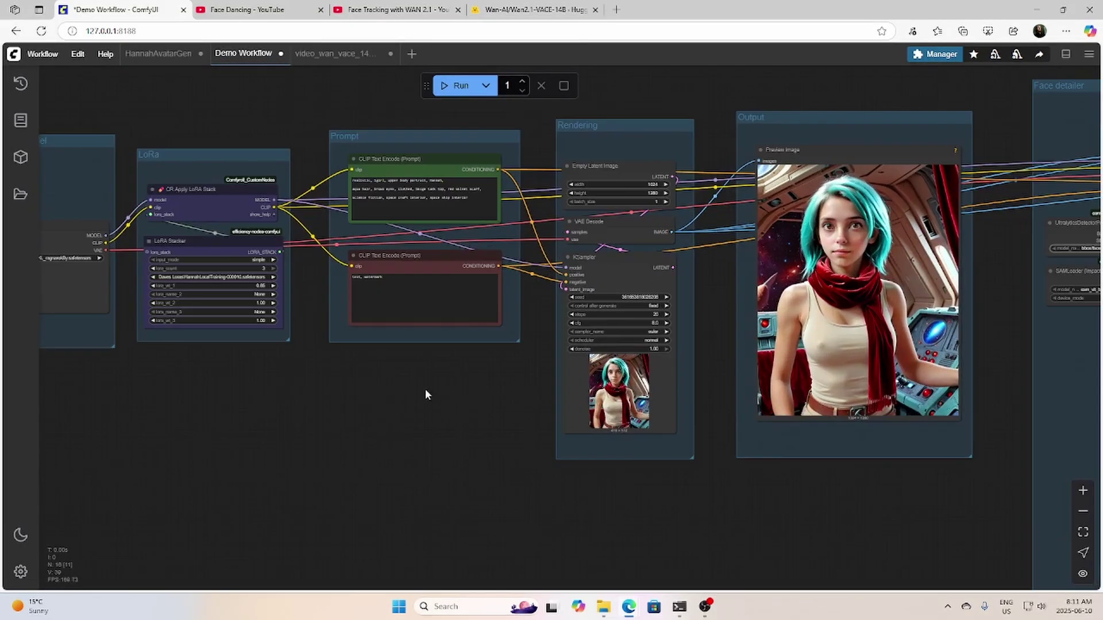
{"action": "scroll", "coordinate": [429, 405], "scroll_direction": "down", "scroll_amount": 2}
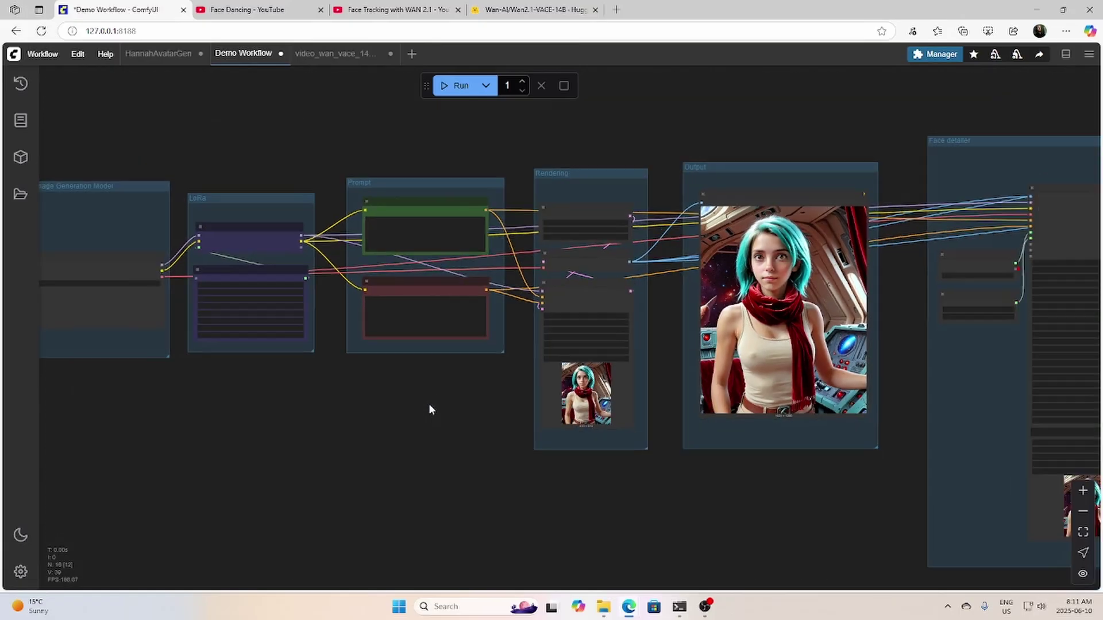
{"action": "left_click_drag", "start_coordinate": [828, 484], "coordinate": [537, 442]}
{"action": "scroll", "coordinate": [536, 441], "scroll_direction": "down", "scroll_amount": 2}
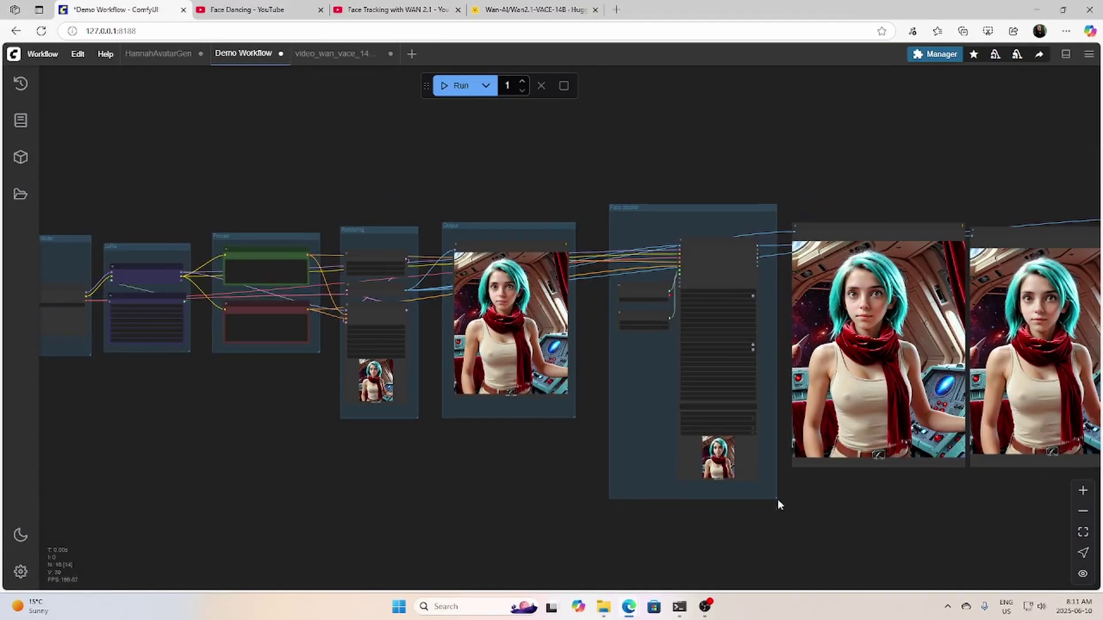
Select 'beige tank top, red velvet scarf,' in the positive CLIP Text Encode prompt.
{"action": "left_click_drag", "start_coordinate": [817, 498], "coordinate": [704, 495]}
{"action": "left_click_drag", "start_coordinate": [925, 515], "coordinate": [694, 500]}
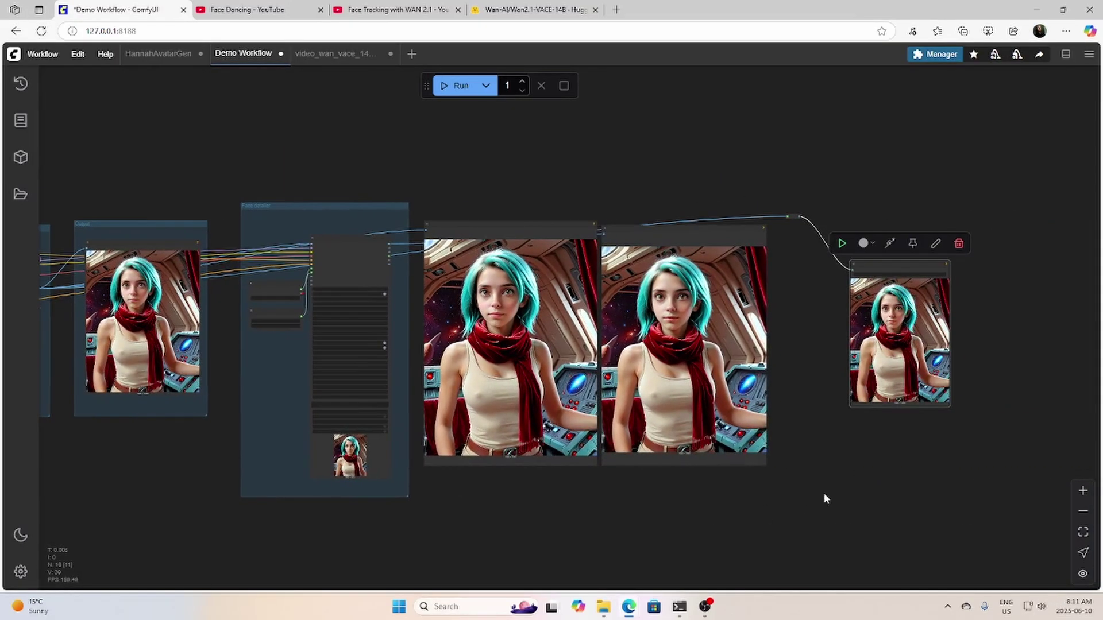
{"action": "left_click_drag", "start_coordinate": [920, 458], "coordinate": [869, 431]}
{"action": "scroll", "coordinate": [916, 342], "scroll_direction": "up", "scroll_amount": 2}
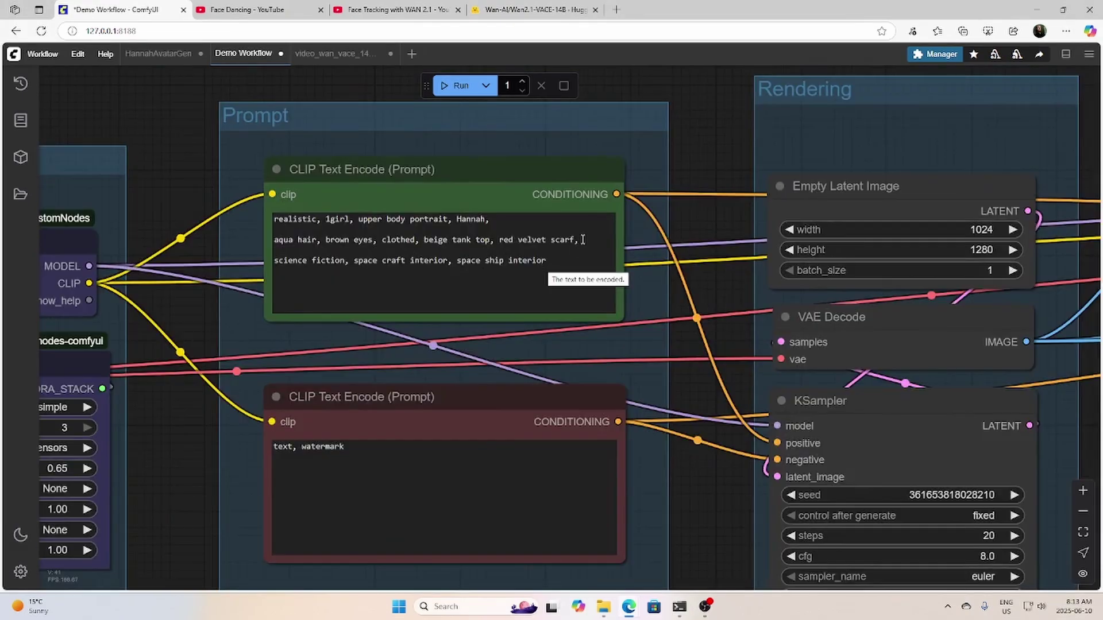
{"action": "left_click_drag", "start_coordinate": [583, 240], "coordinate": [426, 239]}
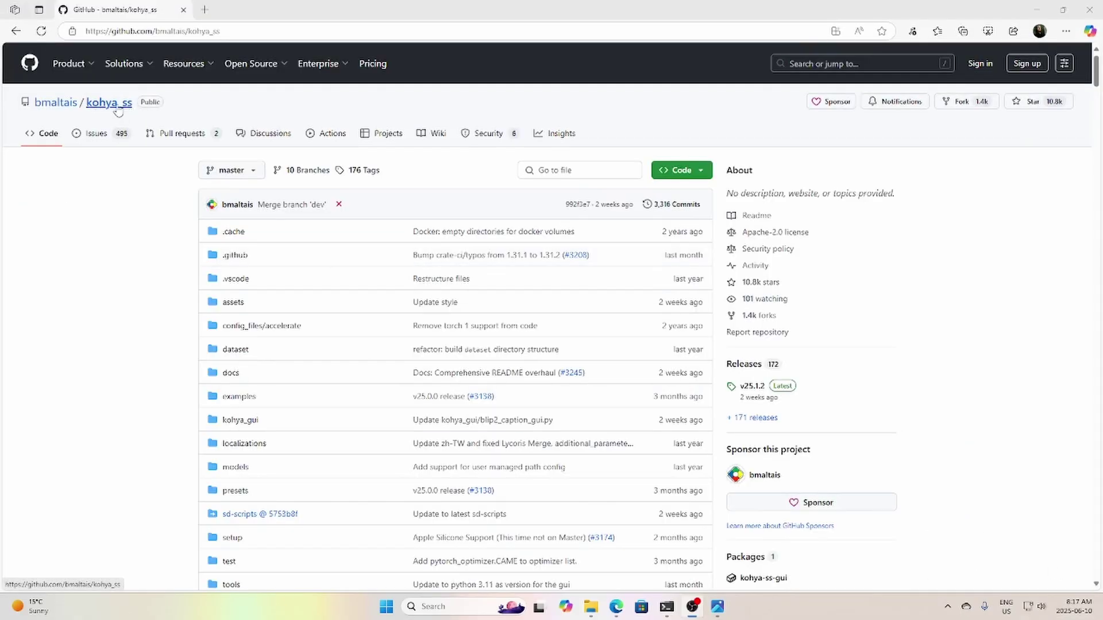
{"action": "scroll", "coordinate": [151, 292], "scroll_direction": "down", "scroll_amount": 2}
{"action": "scroll", "coordinate": [154, 293], "scroll_direction": "down", "scroll_amount": 4}
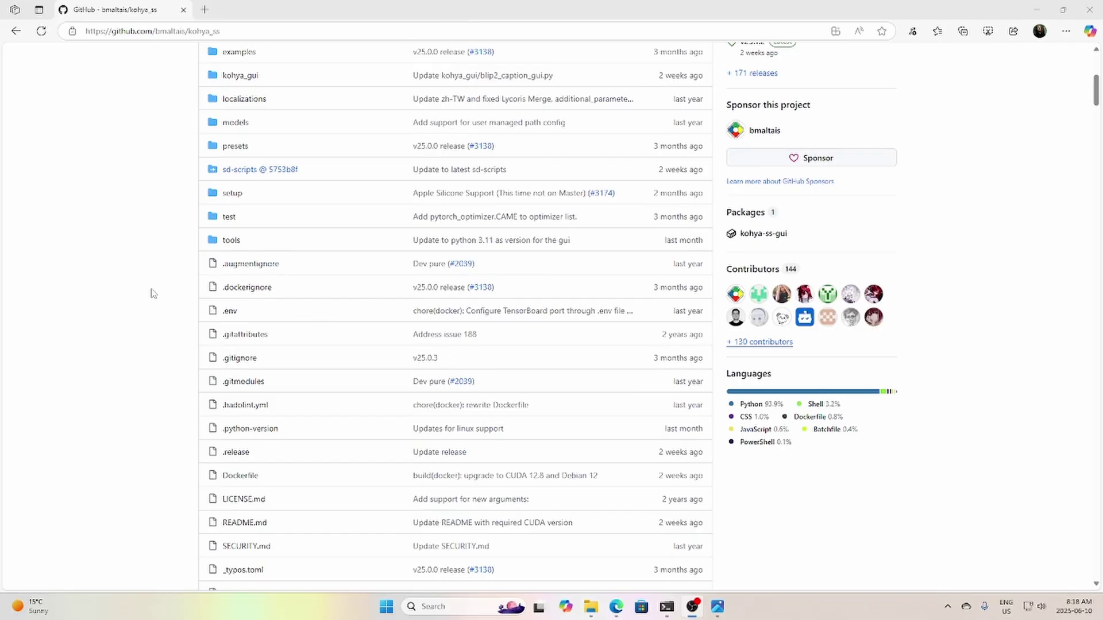
{"action": "scroll", "coordinate": [154, 293], "scroll_direction": "up", "scroll_amount": 6}
{"action": "scroll", "coordinate": [153, 293], "scroll_direction": "down", "scroll_amount": 20}
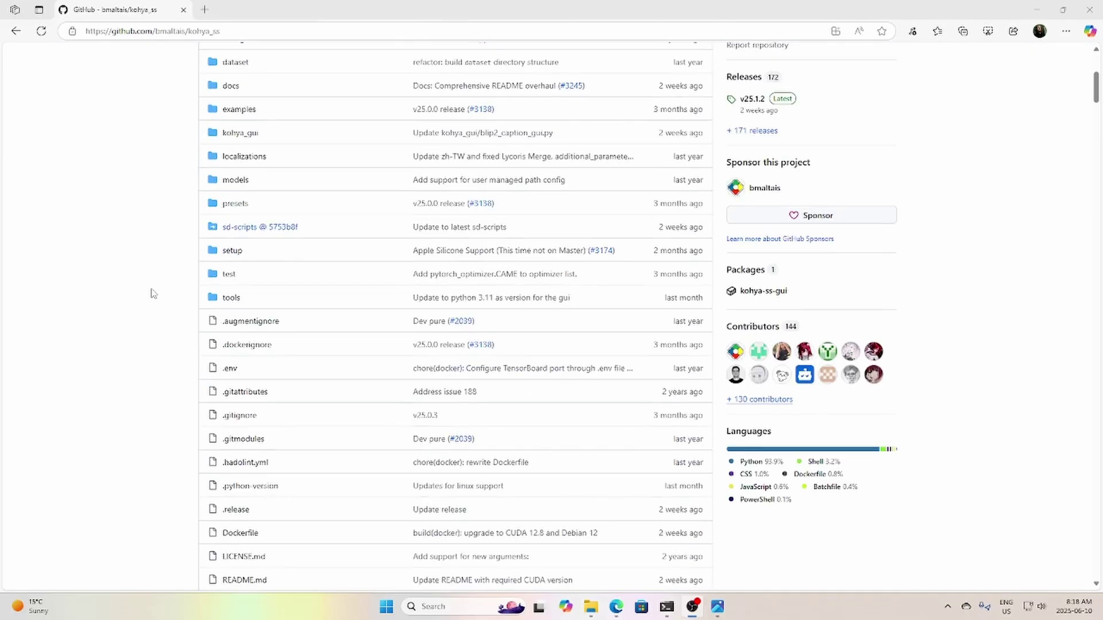
{"action": "scroll", "coordinate": [154, 294], "scroll_direction": "down", "scroll_amount": 16}
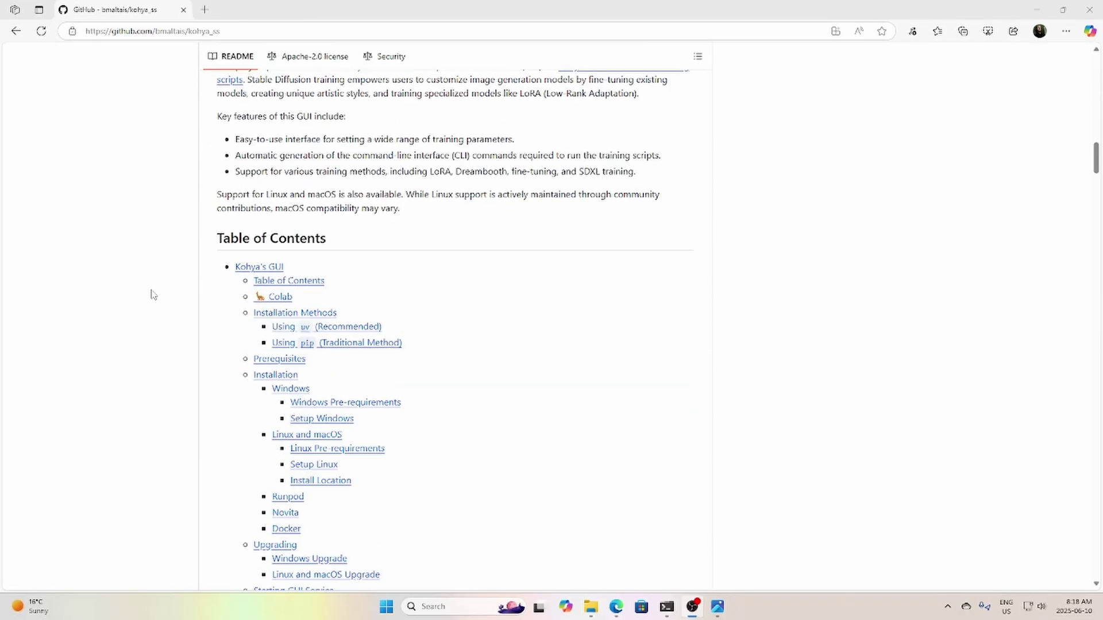
{"action": "scroll", "coordinate": [153, 294], "scroll_direction": "down", "scroll_amount": 18}
{"action": "scroll", "coordinate": [153, 294], "scroll_direction": "up", "scroll_amount": 20}
{"action": "scroll", "coordinate": [156, 303], "scroll_direction": "up", "scroll_amount": 20}
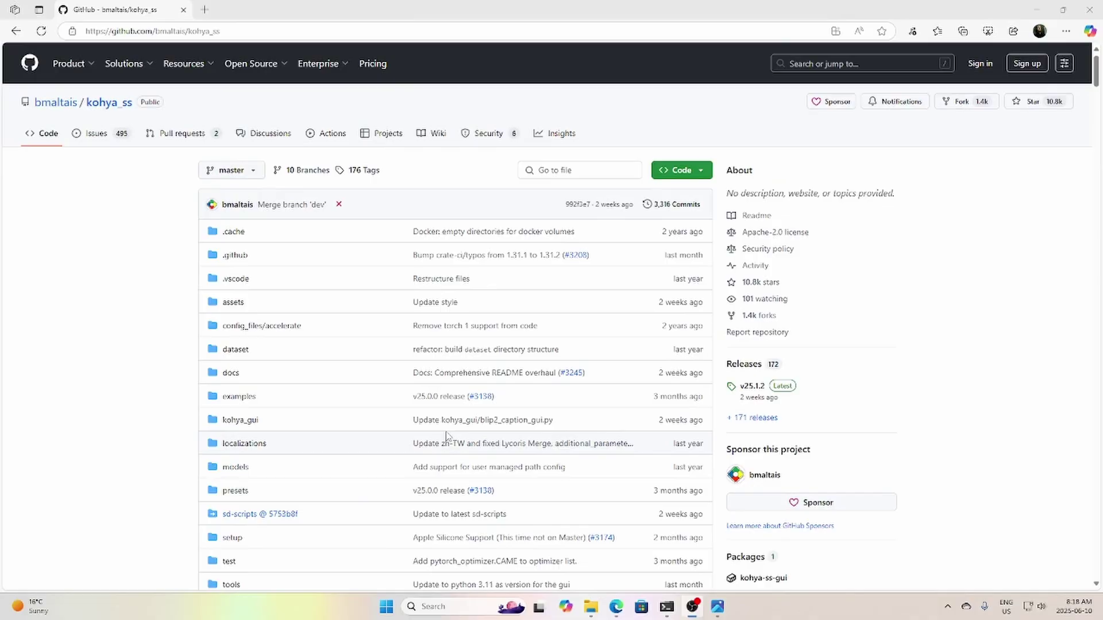
{"action": "mouse_move", "coordinate": [617, 607]}
{"action": "left_click", "coordinate": [567, 560]}
Pan from the LoRA and Prompt groups to the new space-suit images in Output and Face detailer.
{"action": "left_click_drag", "start_coordinate": [749, 485], "coordinate": [472, 478]}
{"action": "left_click_drag", "start_coordinate": [205, 432], "coordinate": [315, 394]}
{"action": "scroll", "coordinate": [315, 394], "scroll_direction": "up", "scroll_amount": 5}
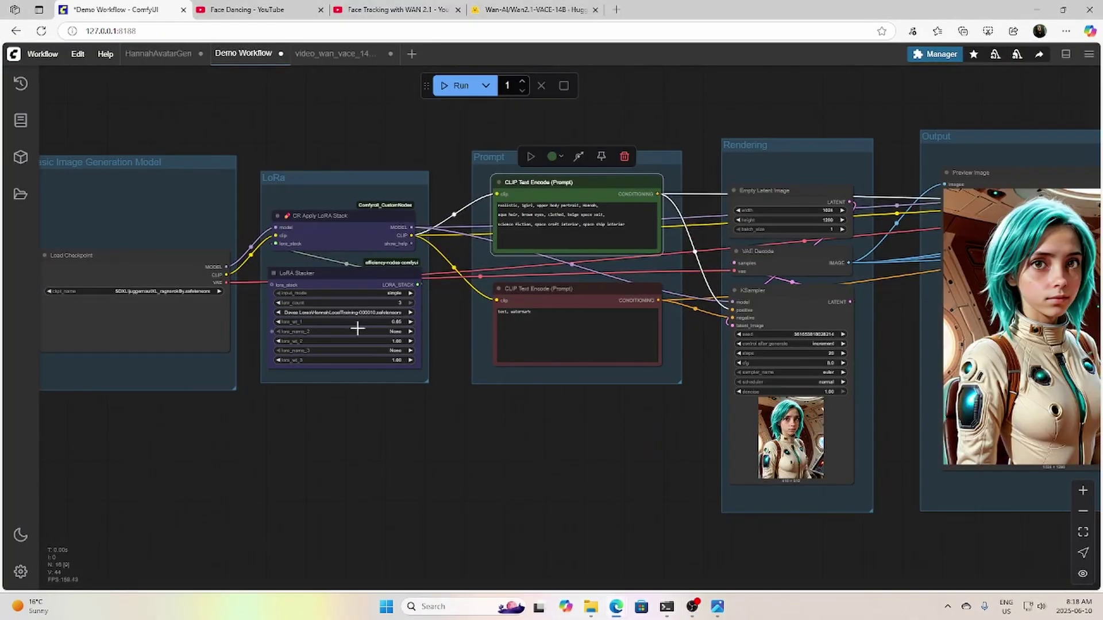
{"action": "left_click_drag", "start_coordinate": [554, 439], "coordinate": [393, 435]}
{"action": "scroll", "coordinate": [396, 437], "scroll_direction": "down", "scroll_amount": 3}
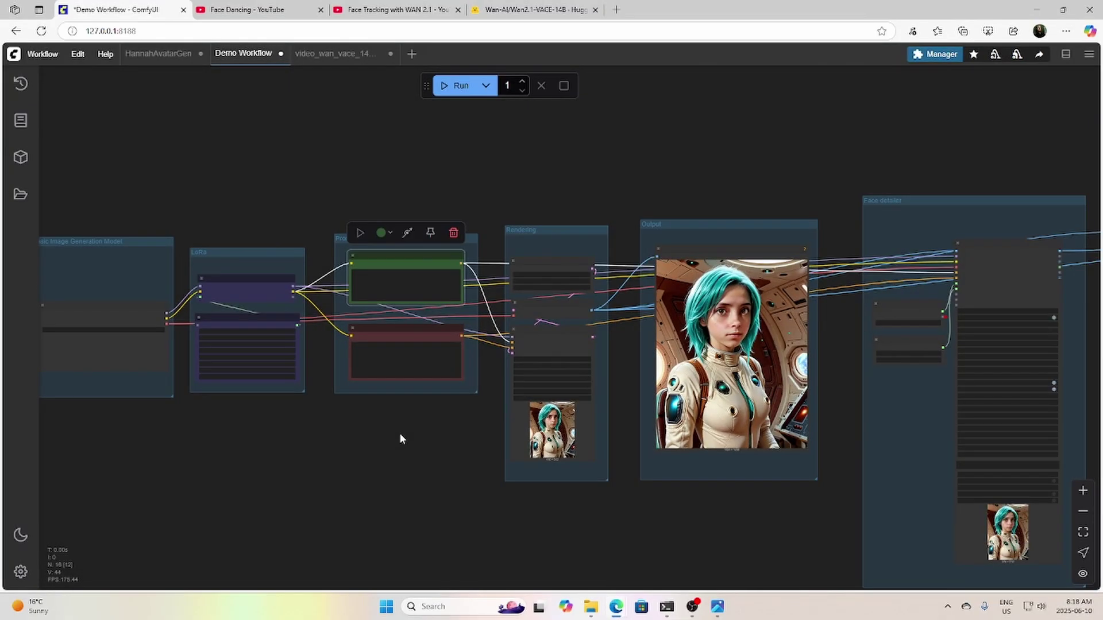
{"action": "left_click_drag", "start_coordinate": [709, 511], "coordinate": [635, 512]}
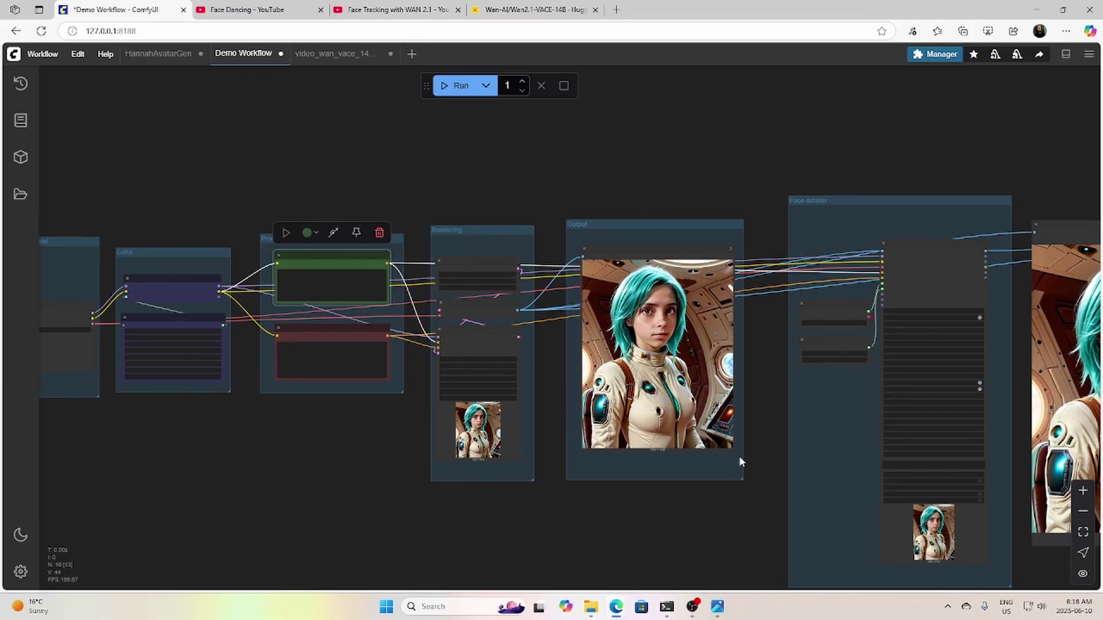
{"action": "left_click_drag", "start_coordinate": [918, 186], "coordinate": [724, 153]}
{"action": "scroll", "coordinate": [926, 190], "scroll_direction": "down", "scroll_amount": 3}
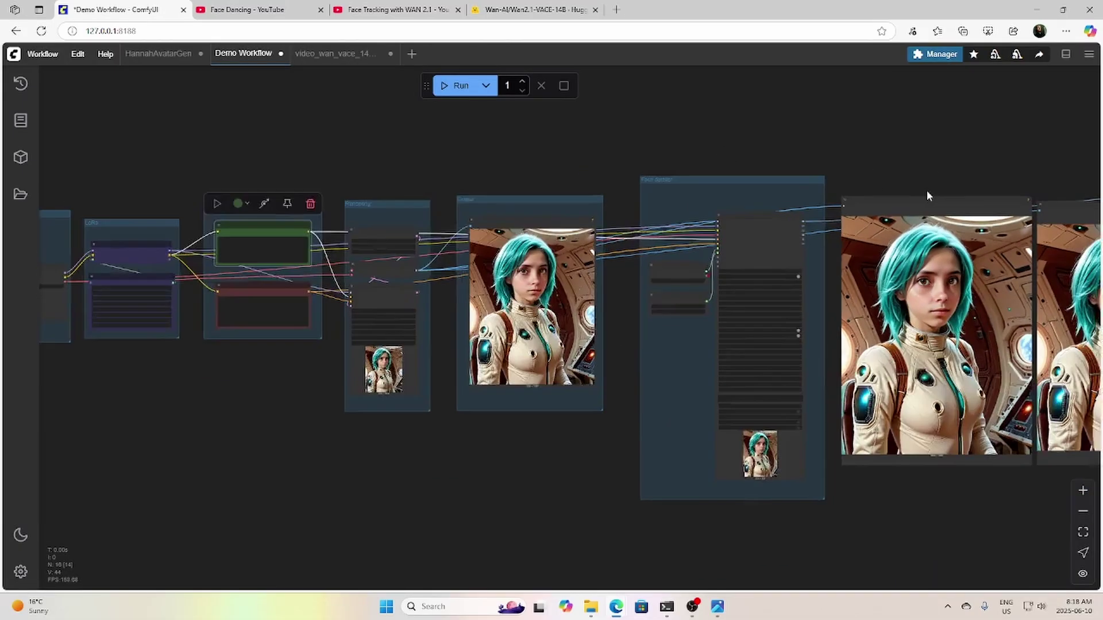
{"action": "left_click_drag", "start_coordinate": [926, 190], "coordinate": [762, 176]}
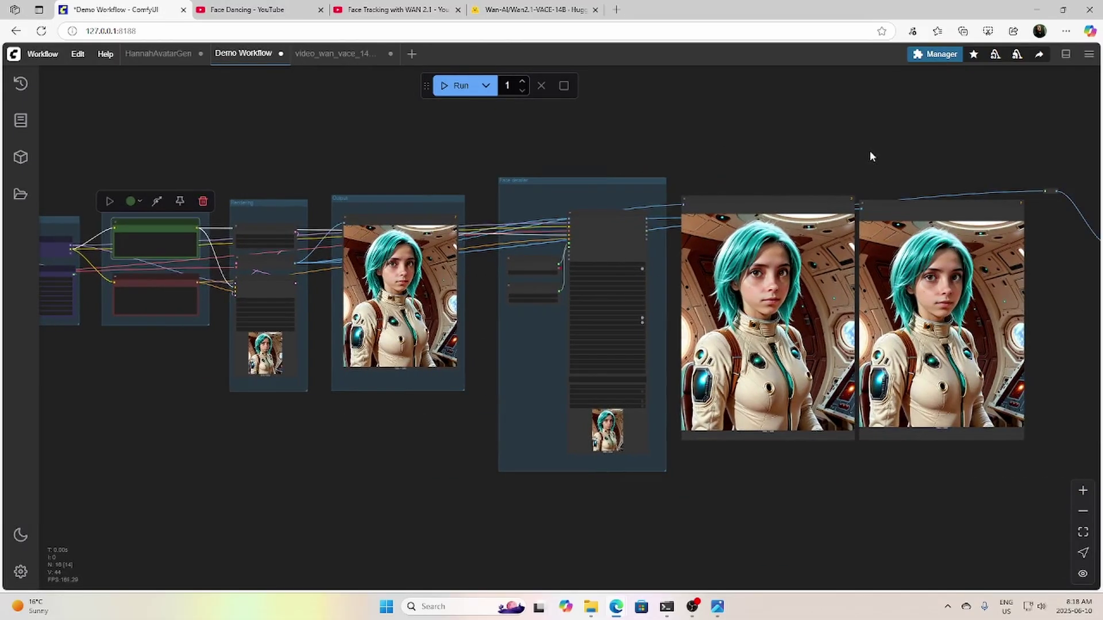
{"action": "left_click_drag", "start_coordinate": [869, 151], "coordinate": [746, 152]}
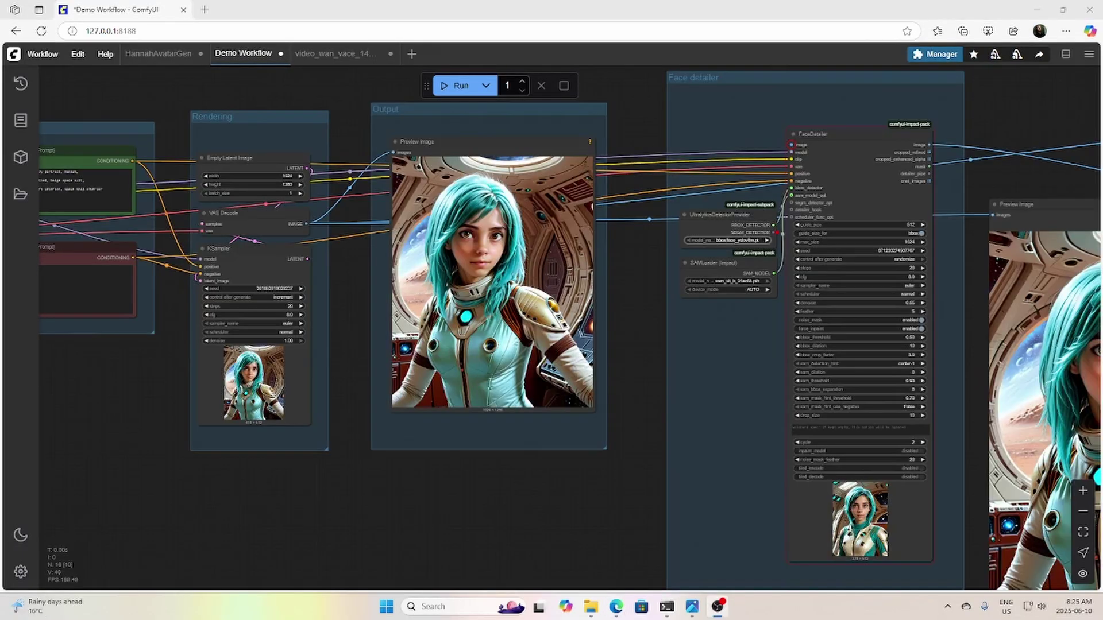
{"action": "scroll", "coordinate": [494, 509], "scroll_direction": "down", "scroll_amount": 4}
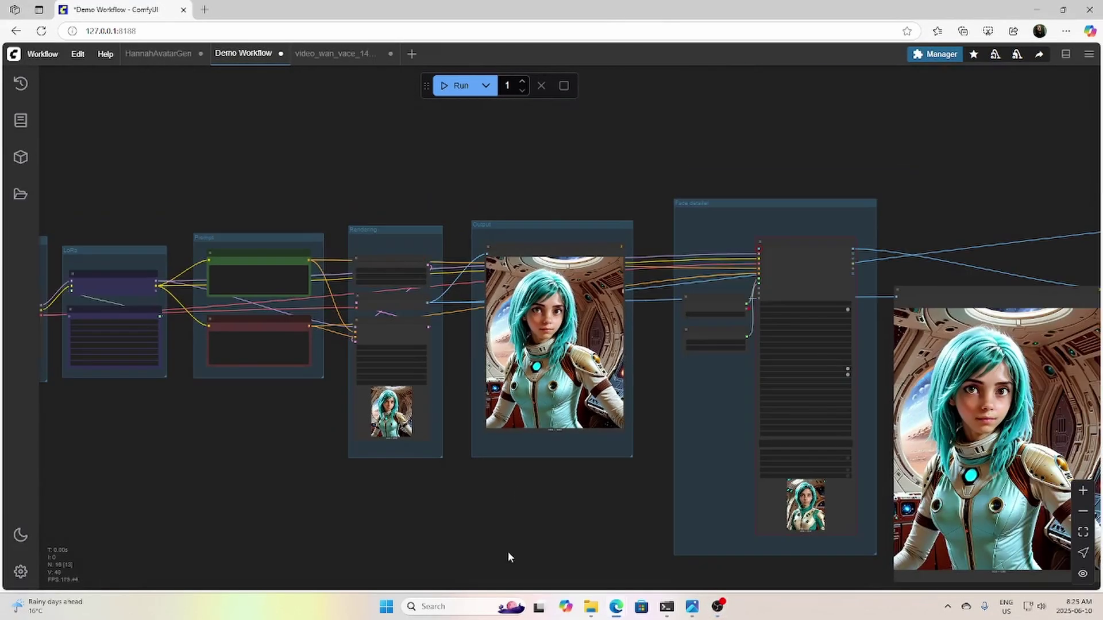
{"action": "left_click_drag", "start_coordinate": [566, 502], "coordinate": [379, 447]}
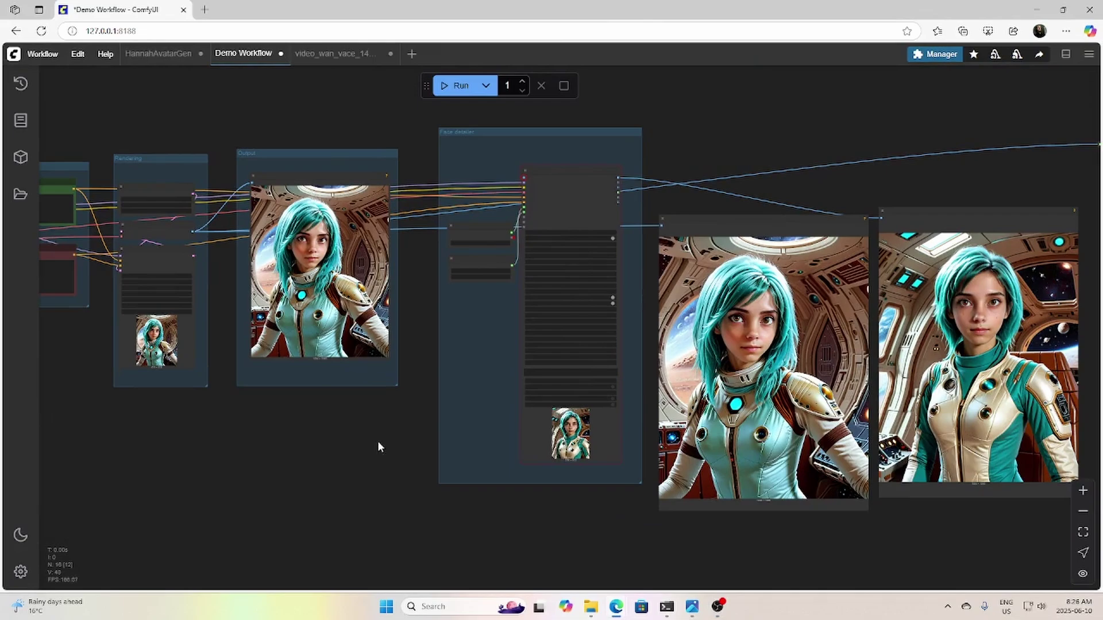
Switch to the Wan VACE video-to-video workflow and bring its sampler settings and output preview into view.
{"action": "left_click", "coordinate": [329, 57]}
{"action": "left_click_drag", "start_coordinate": [478, 436], "coordinate": [397, 440]}
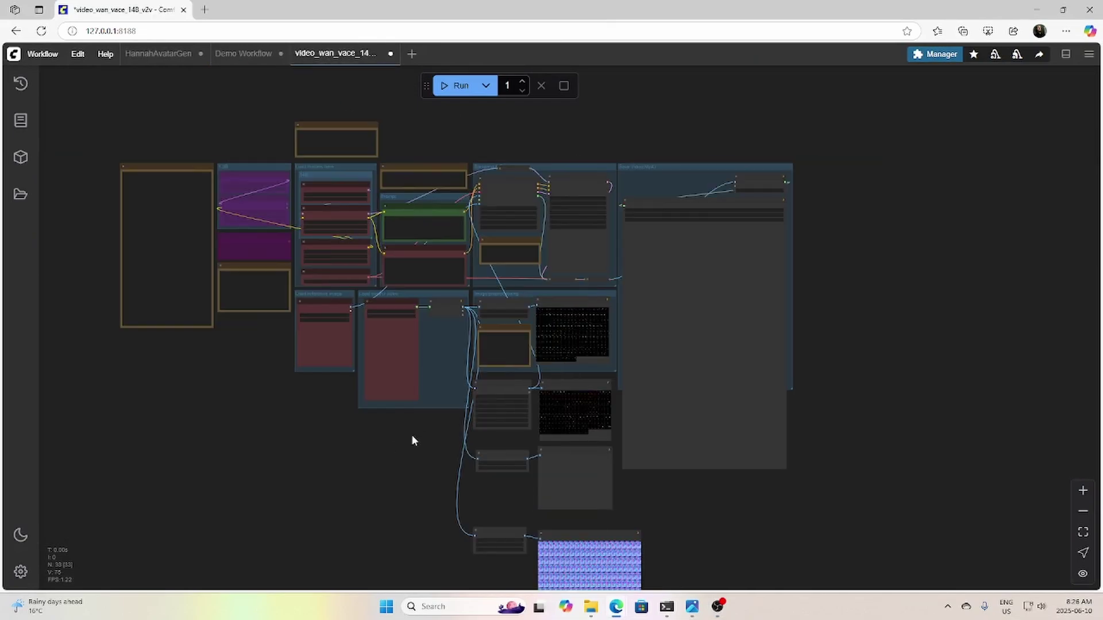
{"action": "scroll", "coordinate": [336, 401], "scroll_direction": "up", "scroll_amount": 5}
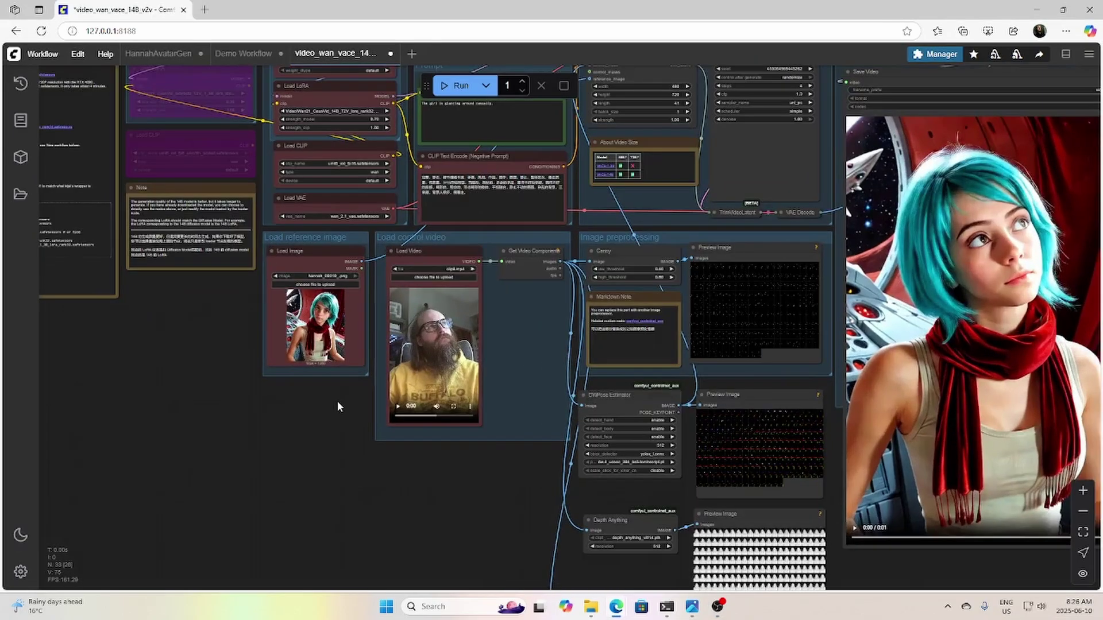
{"action": "scroll", "coordinate": [345, 426], "scroll_direction": "up", "scroll_amount": 3}
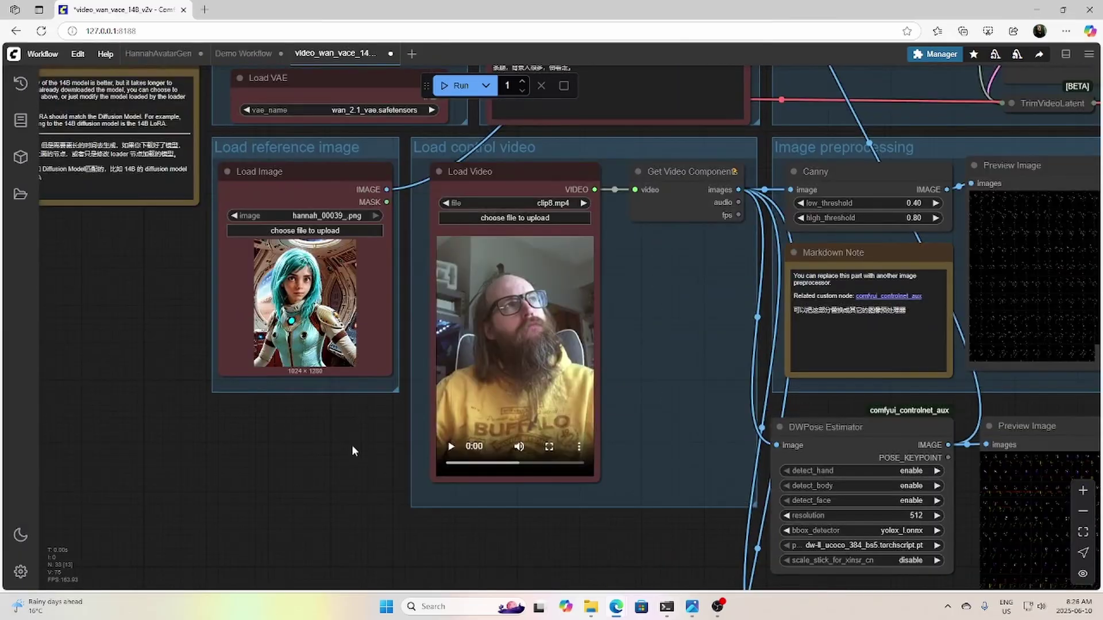
{"action": "scroll", "coordinate": [351, 444], "scroll_direction": "down", "scroll_amount": 5}
{"action": "left_click_drag", "start_coordinate": [561, 420], "coordinate": [253, 478]}
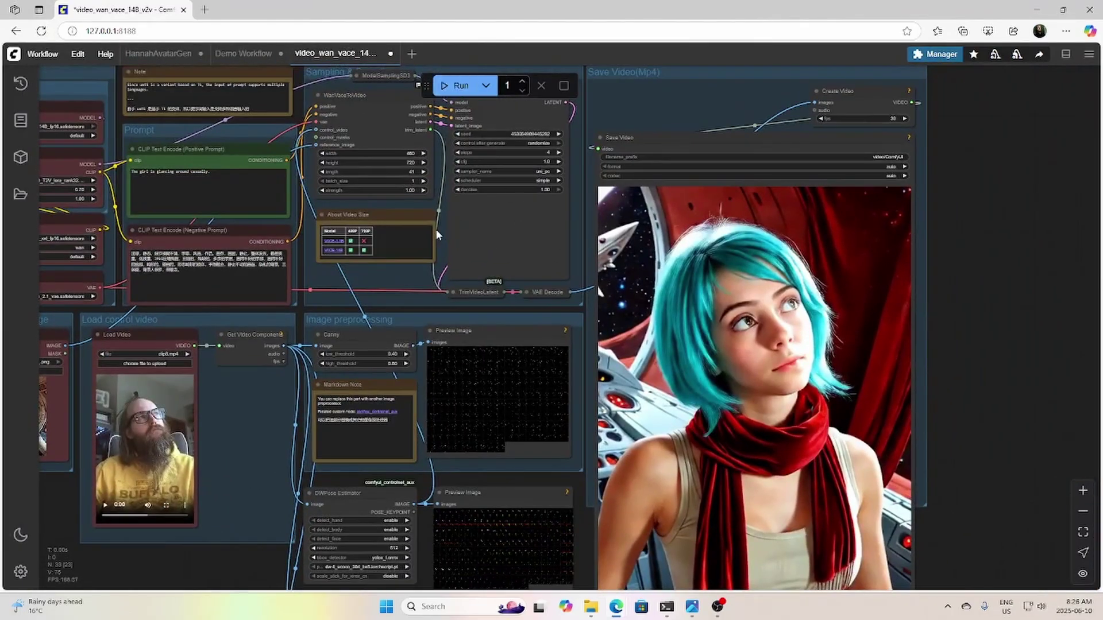
{"action": "scroll", "coordinate": [434, 226], "scroll_direction": "up", "scroll_amount": 3}
Set the WanVaceToVideo length to 121 frames and queue the video generation.
{"action": "double_click", "coordinate": [403, 146]}
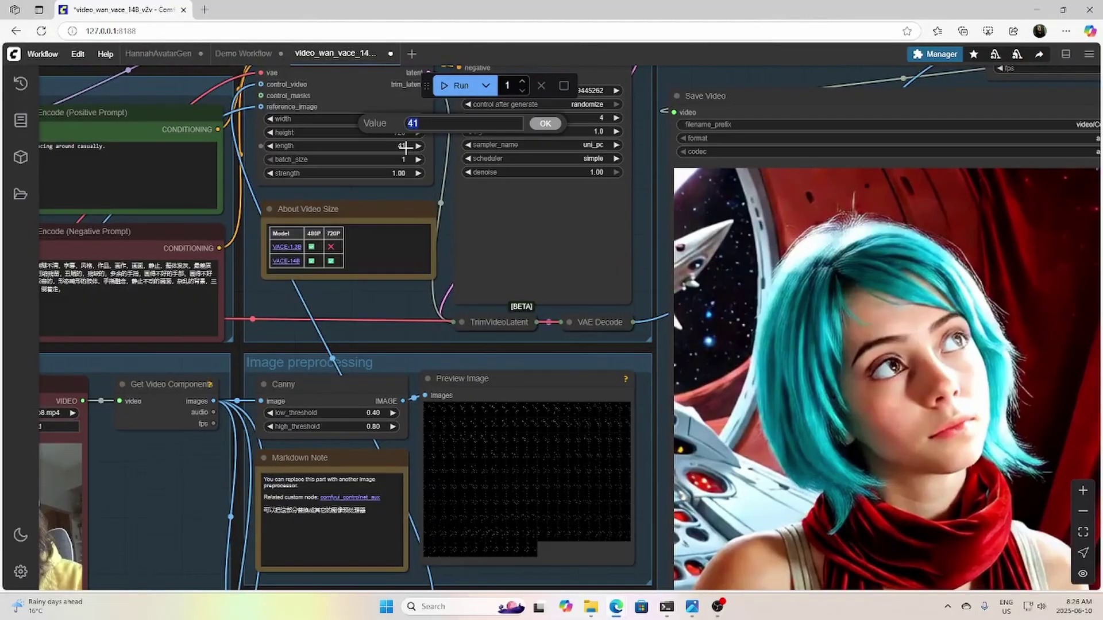
{"action": "type", "text": "121"}
{"action": "key", "text": "Return"}
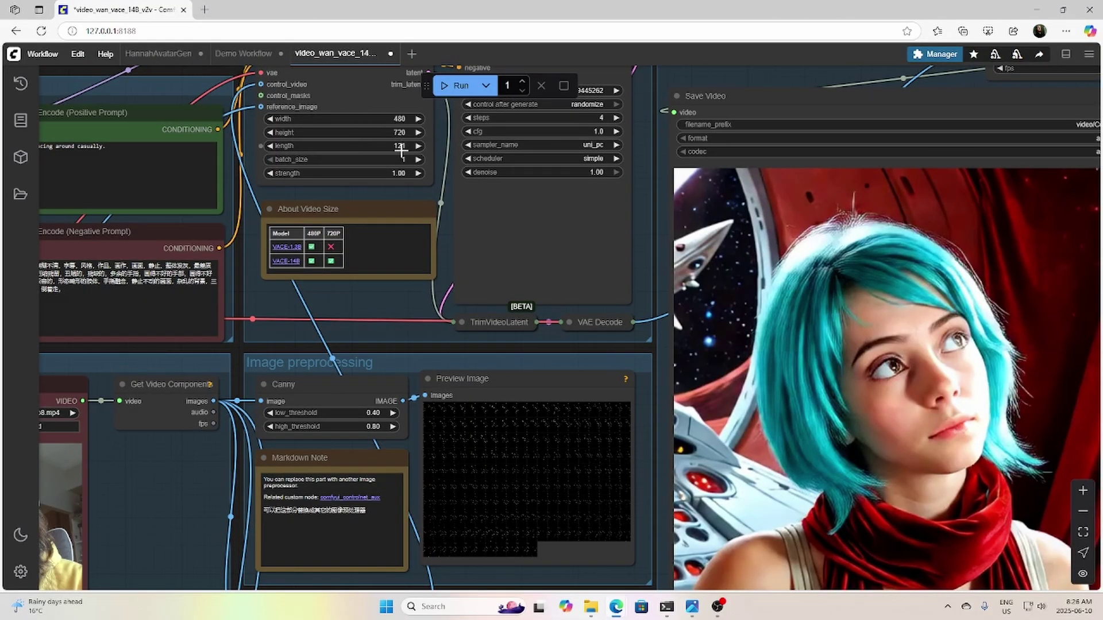
{"action": "scroll", "coordinate": [417, 322], "scroll_direction": "down", "scroll_amount": 3}
{"action": "scroll", "coordinate": [417, 323], "scroll_direction": "down", "scroll_amount": 3}
{"action": "left_click_drag", "start_coordinate": [898, 404], "coordinate": [850, 339]}
{"action": "left_click", "coordinate": [461, 86]}
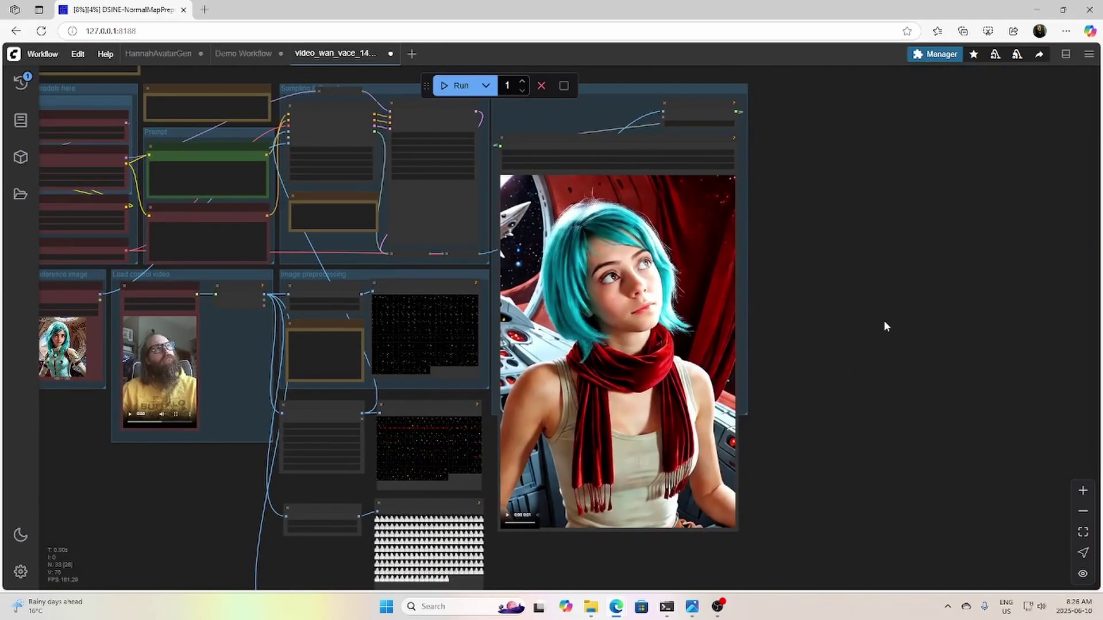
{"action": "scroll", "coordinate": [883, 326], "scroll_direction": "up", "scroll_amount": 2}
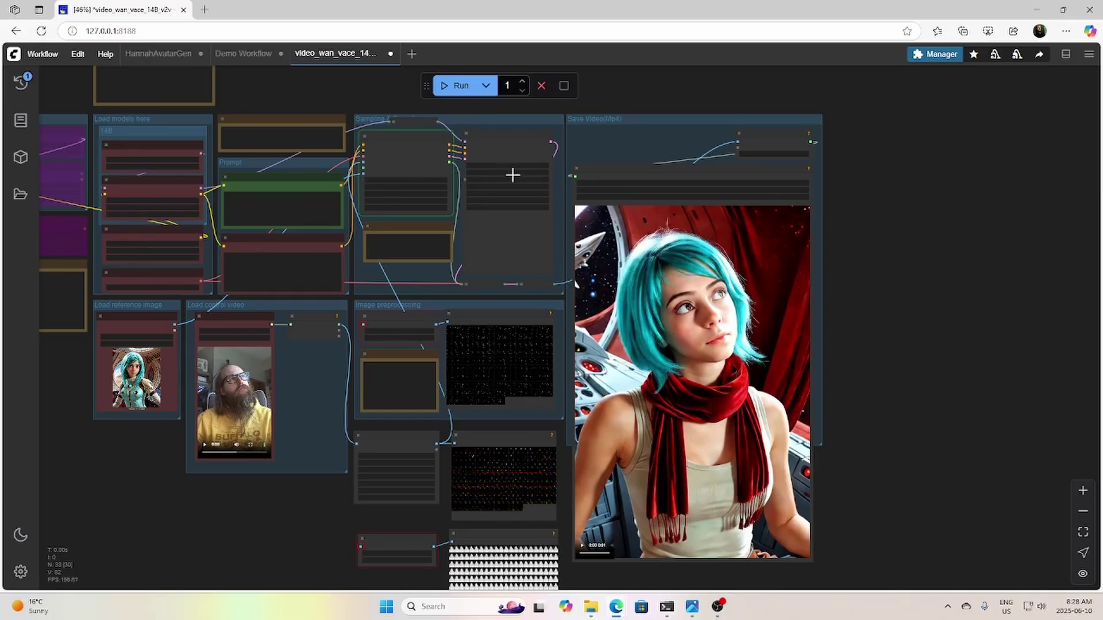
{"action": "left_click_drag", "start_coordinate": [260, 110], "coordinate": [635, 128]}
{"action": "scroll", "coordinate": [339, 144], "scroll_direction": "up", "scroll_amount": 7}
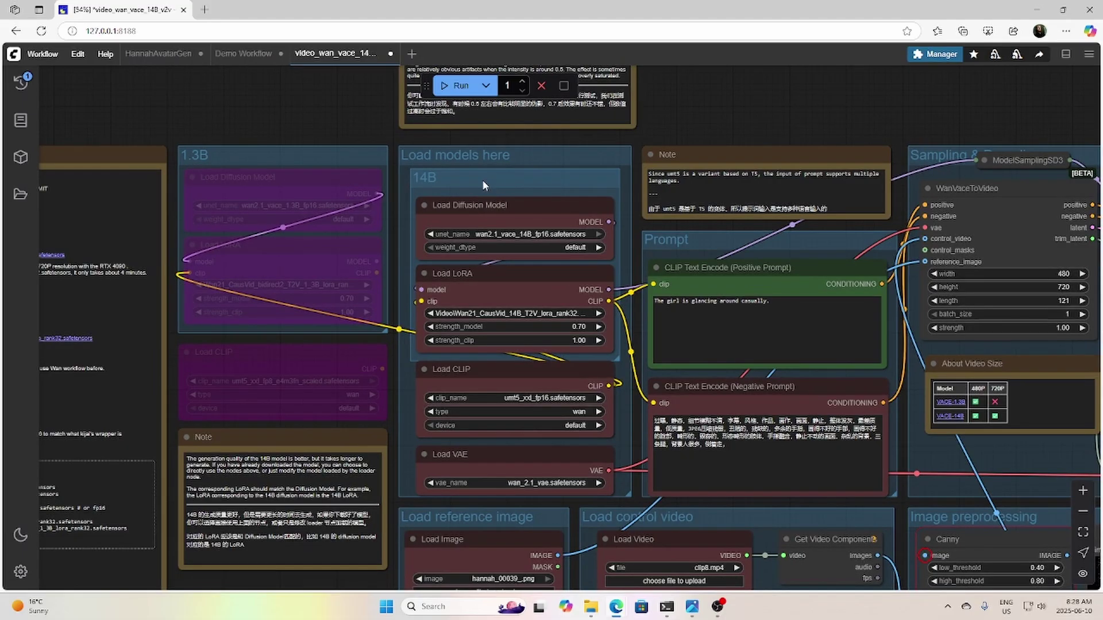
{"action": "left_click_drag", "start_coordinate": [638, 254], "coordinate": [605, 204]}
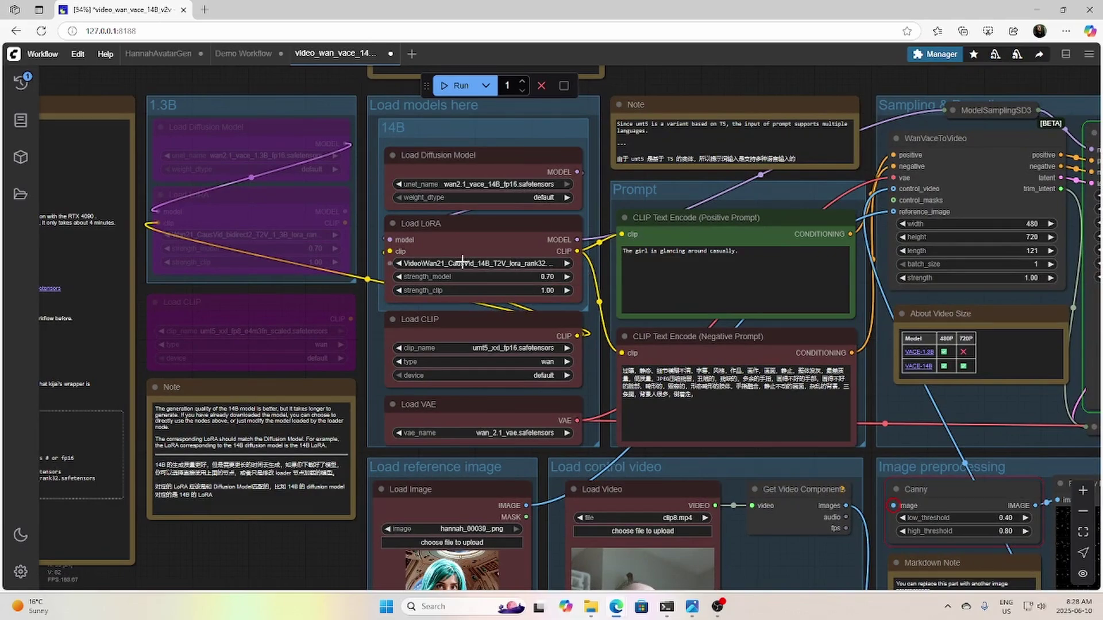
{"action": "scroll", "coordinate": [728, 81], "scroll_direction": "down", "scroll_amount": 3}
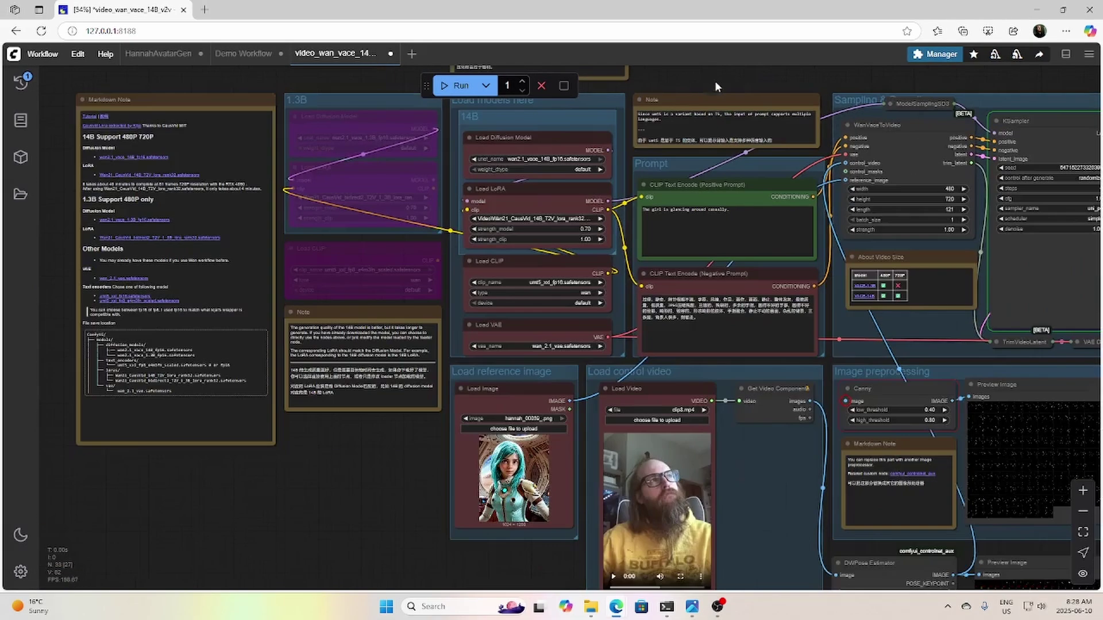
{"action": "left_click_drag", "start_coordinate": [728, 81], "coordinate": [510, 136]}
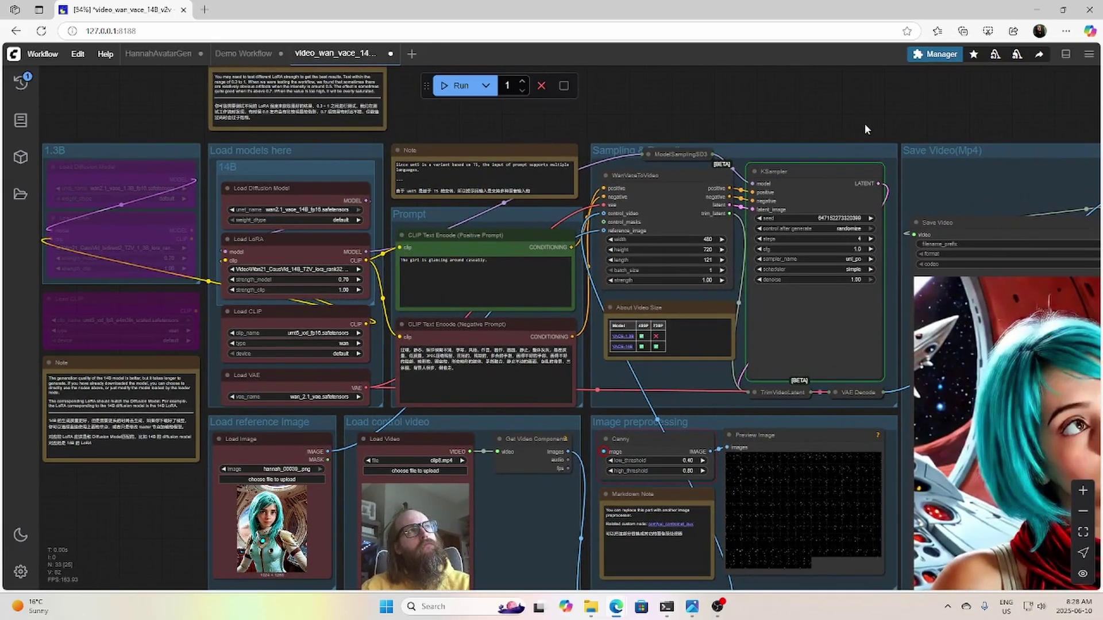
{"action": "left_click_drag", "start_coordinate": [897, 210], "coordinate": [771, 187]}
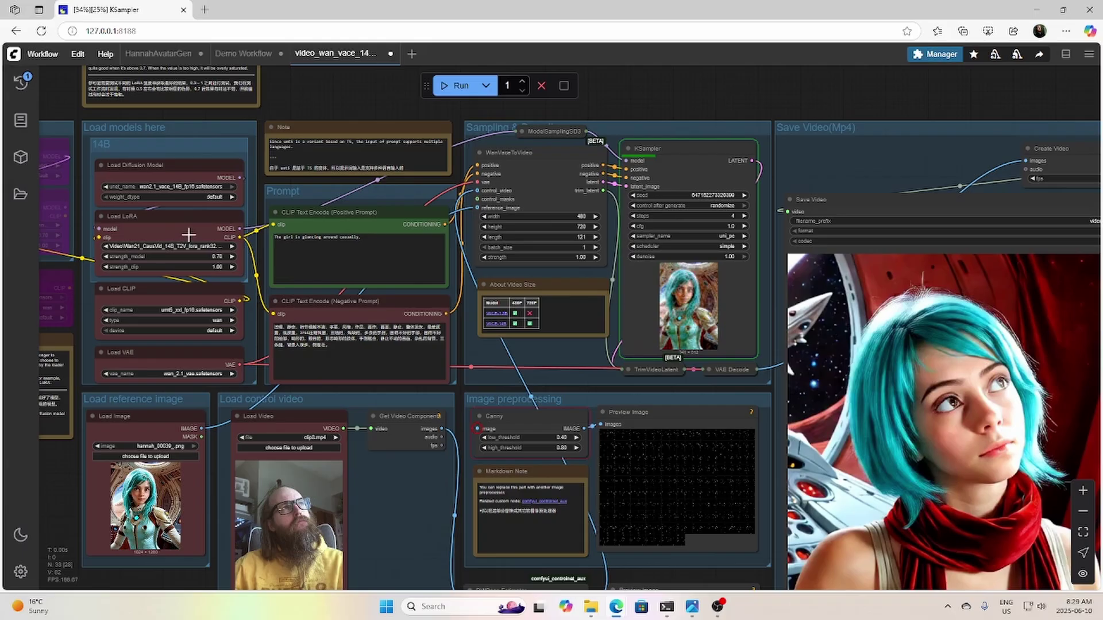
{"action": "scroll", "coordinate": [188, 234], "scroll_direction": "down", "scroll_amount": 3}
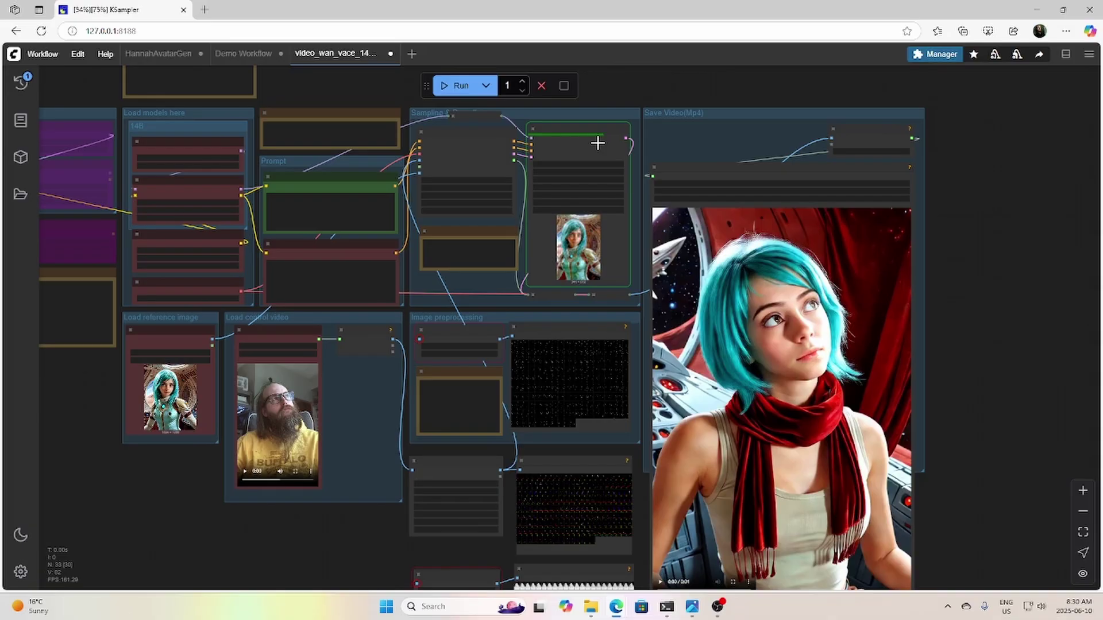
{"action": "scroll", "coordinate": [613, 98], "scroll_direction": "up", "scroll_amount": 3}
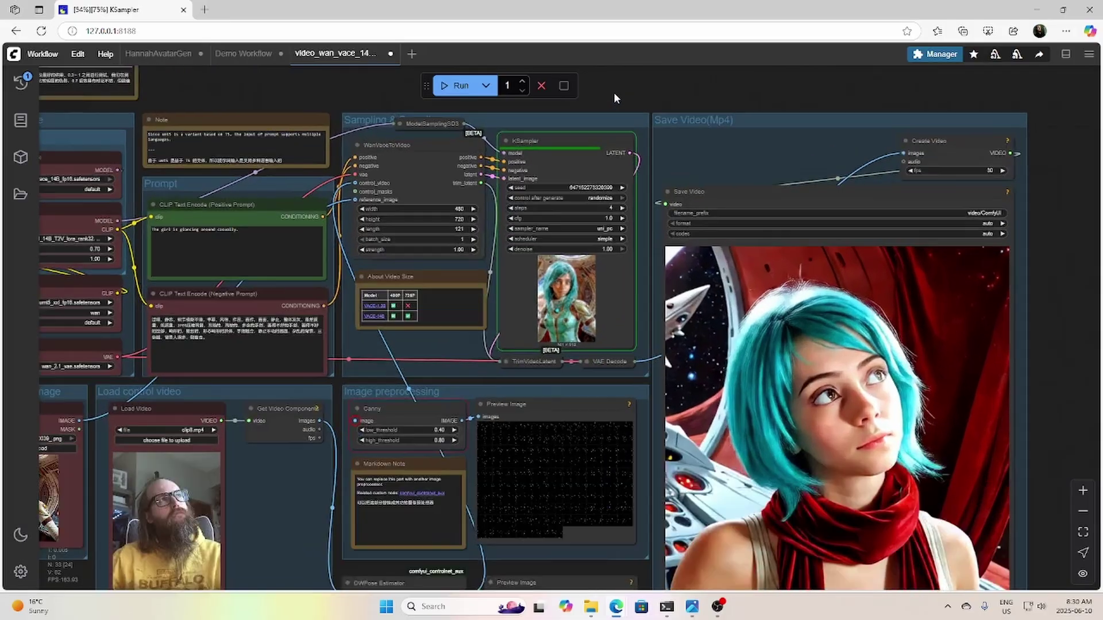
{"action": "scroll", "coordinate": [614, 92], "scroll_direction": "up", "scroll_amount": 2}
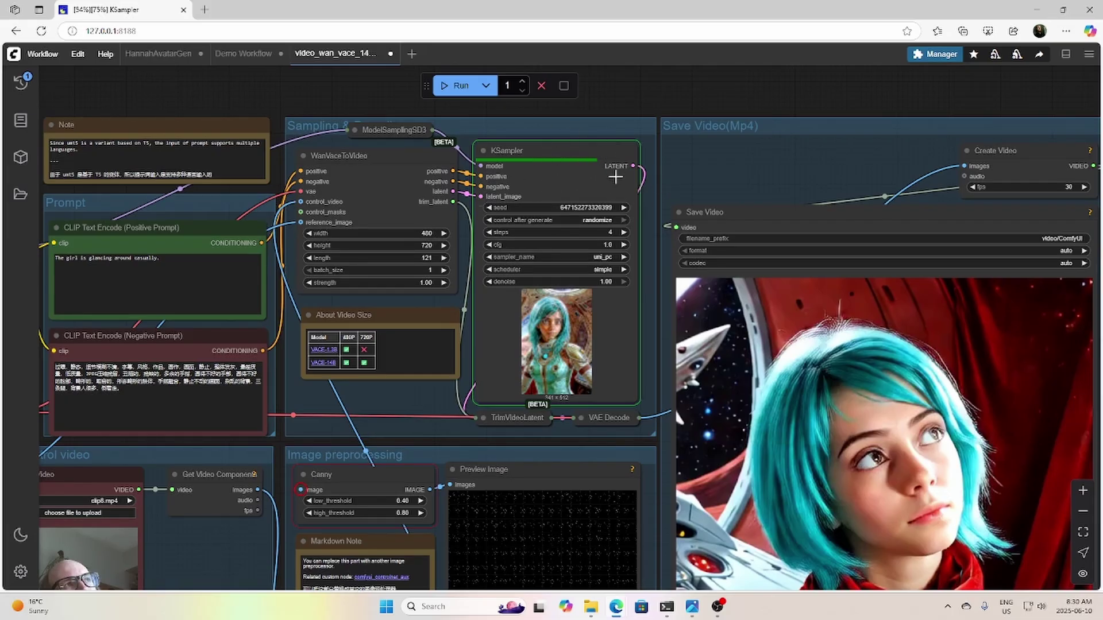
{"action": "scroll", "coordinate": [694, 98], "scroll_direction": "down", "scroll_amount": 4}
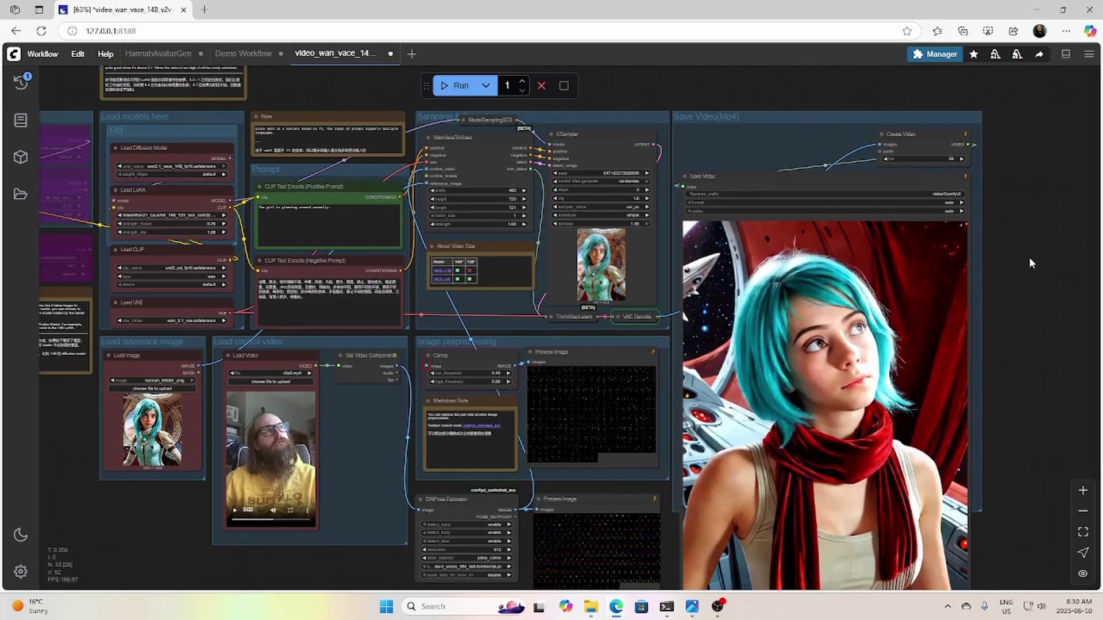
Play the finished 121-frame space-suit clip in the Save Video node.
{"action": "left_click_drag", "start_coordinate": [1029, 264], "coordinate": [881, 223]}
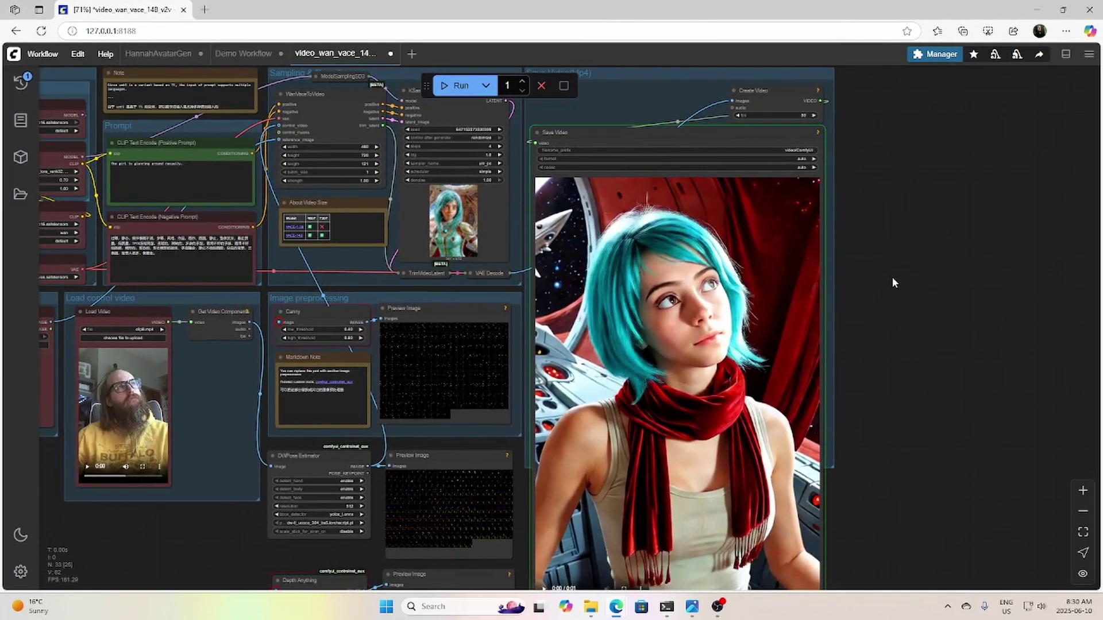
{"action": "left_click_drag", "start_coordinate": [891, 277], "coordinate": [834, 253]}
{"action": "scroll", "coordinate": [834, 254], "scroll_direction": "down", "scroll_amount": 3}
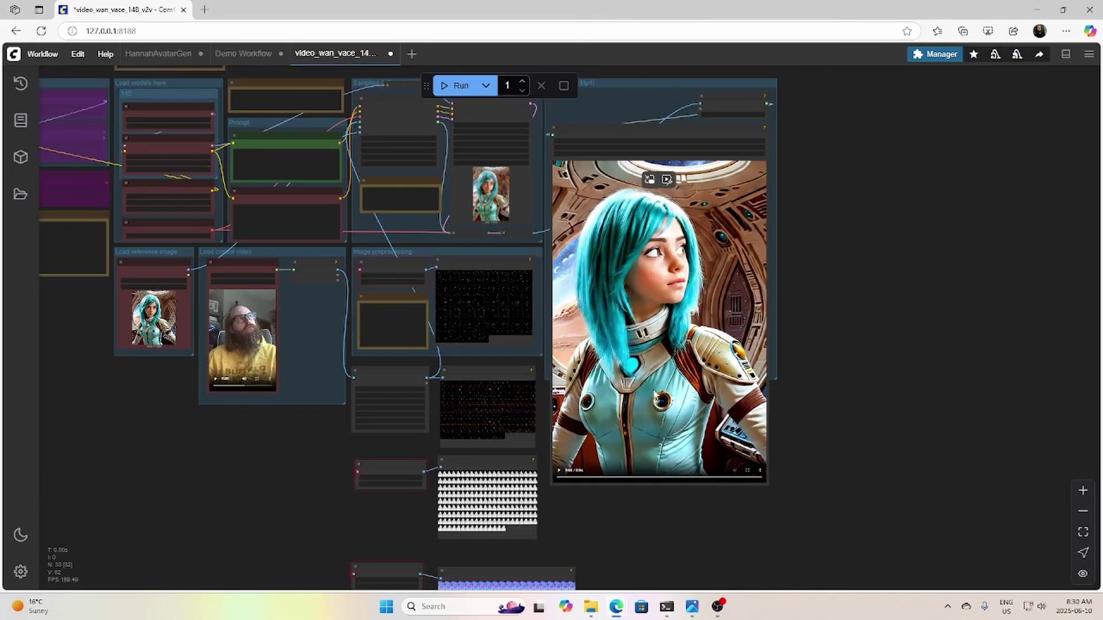
{"action": "left_click", "coordinate": [560, 472]}
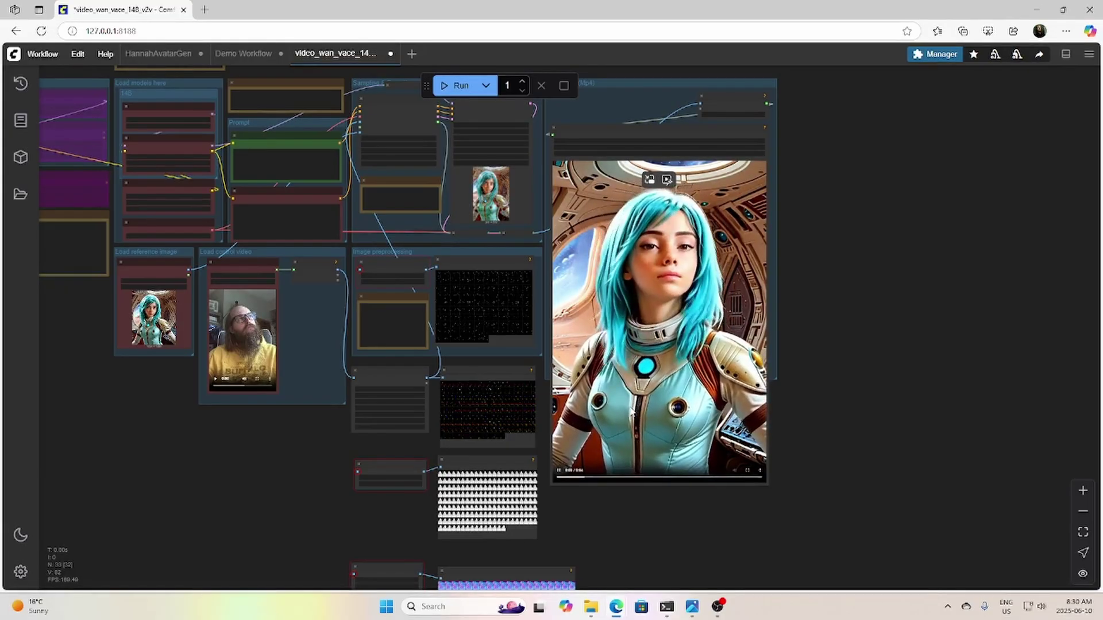
{"action": "scroll", "coordinate": [566, 281], "scroll_direction": "up", "scroll_amount": 8}
In WanVaceToVideo, enter height 1280 and width 720, and change the length to 209 frames.
{"action": "left_click", "coordinate": [539, 213]}
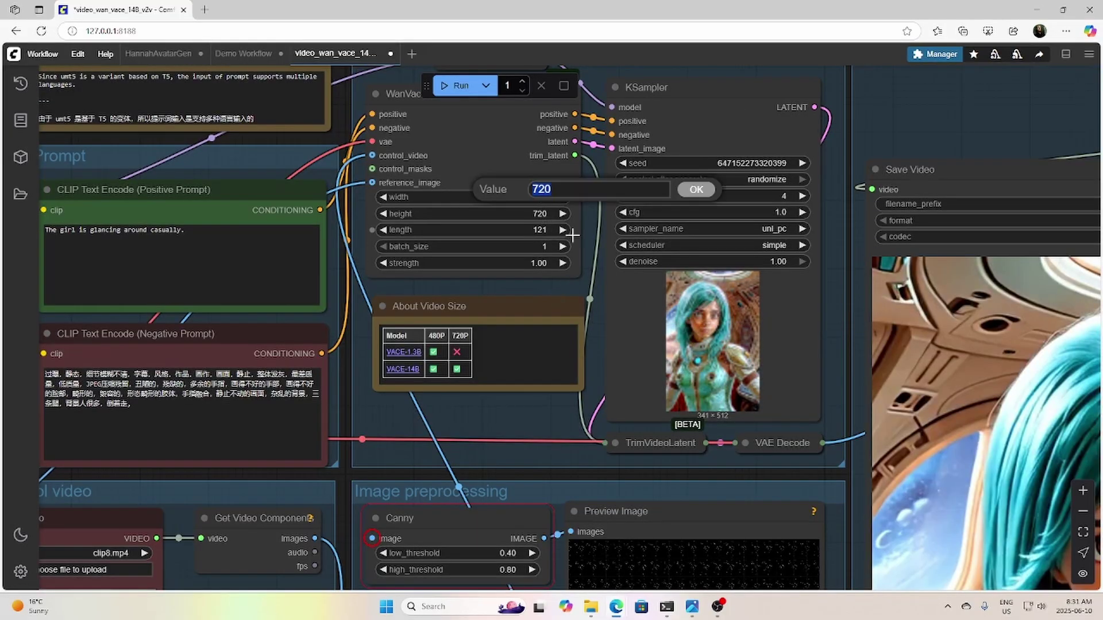
{"action": "type", "text": "1280"}
{"action": "key", "text": "Return"}
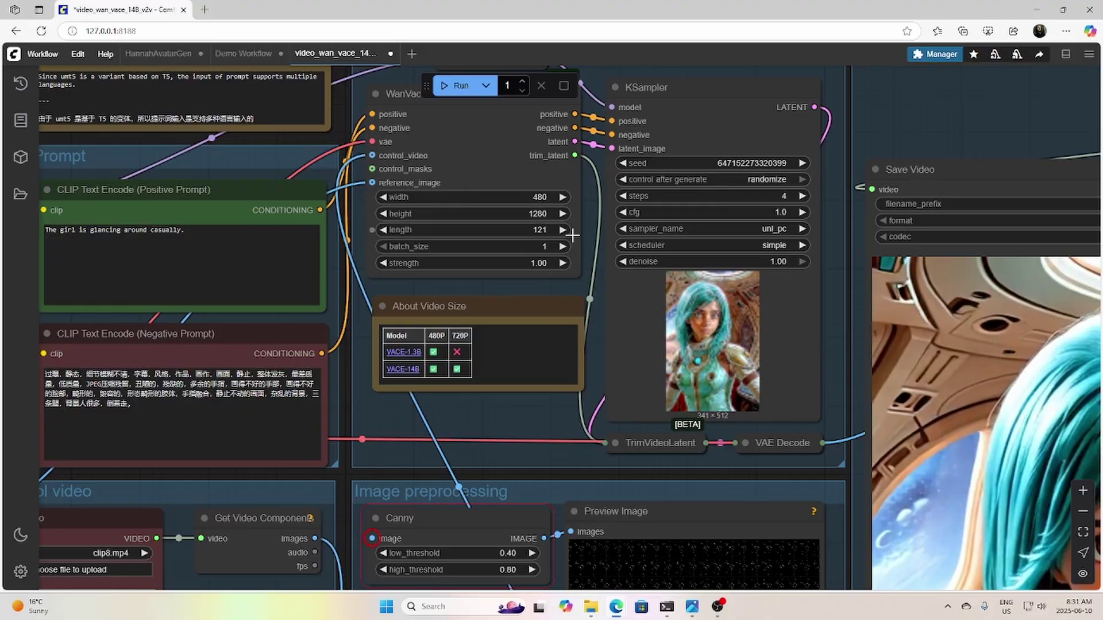
{"action": "left_click", "coordinate": [542, 198]}
{"action": "type", "text": "720"}
{"action": "key", "text": "Return"}
{"action": "left_click", "coordinate": [546, 230]}
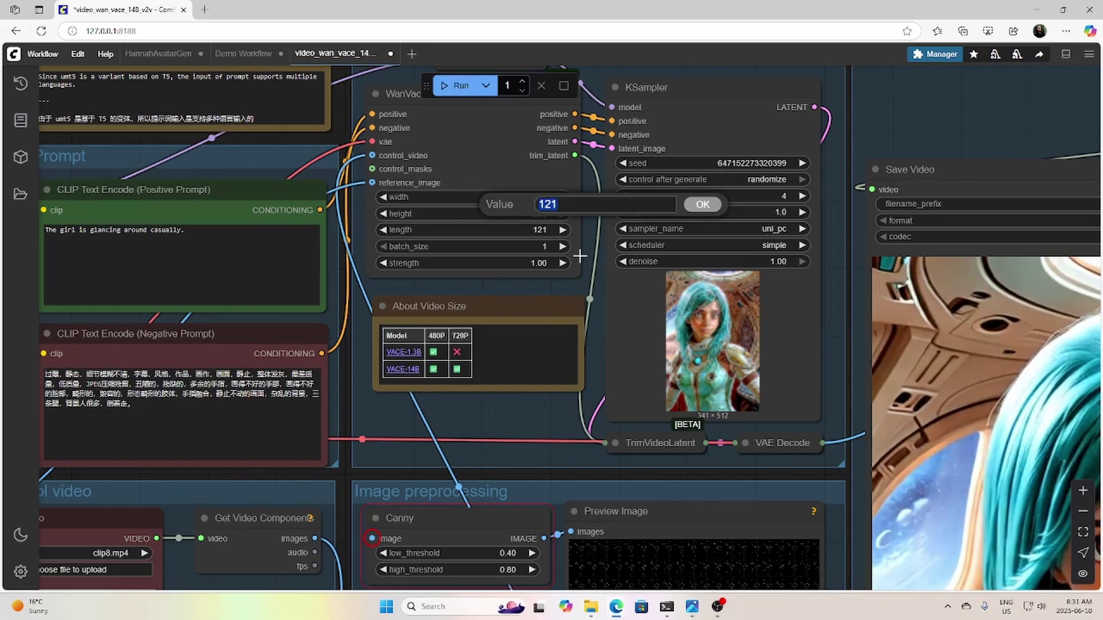
{"action": "type", "text": "21"}
{"action": "key", "text": "Return"}
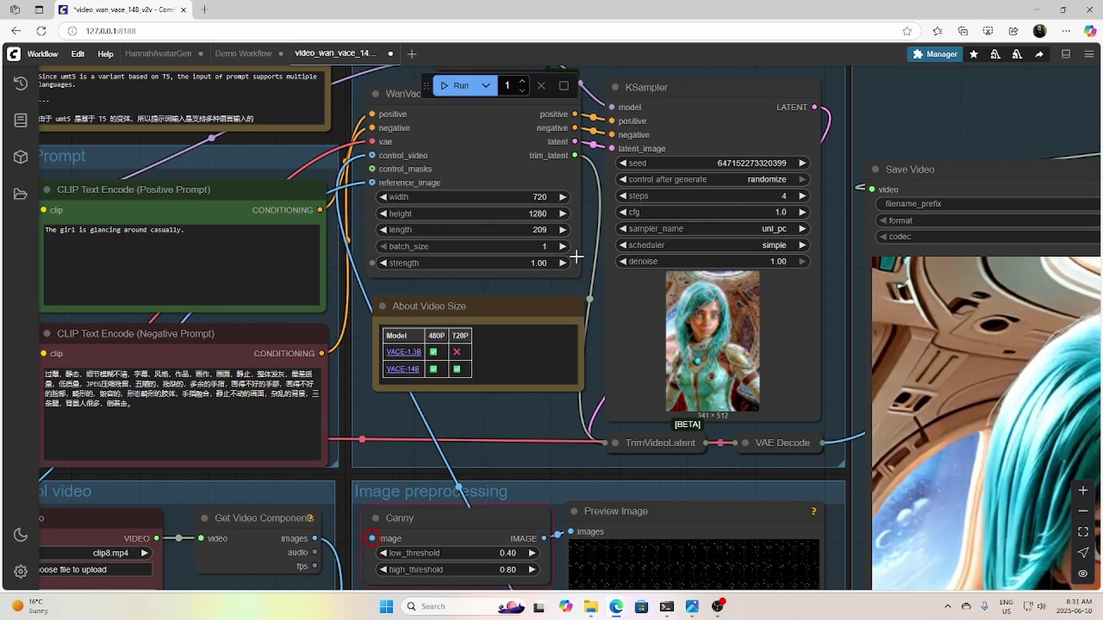
{"action": "scroll", "coordinate": [586, 276], "scroll_direction": "down", "scroll_amount": 10}
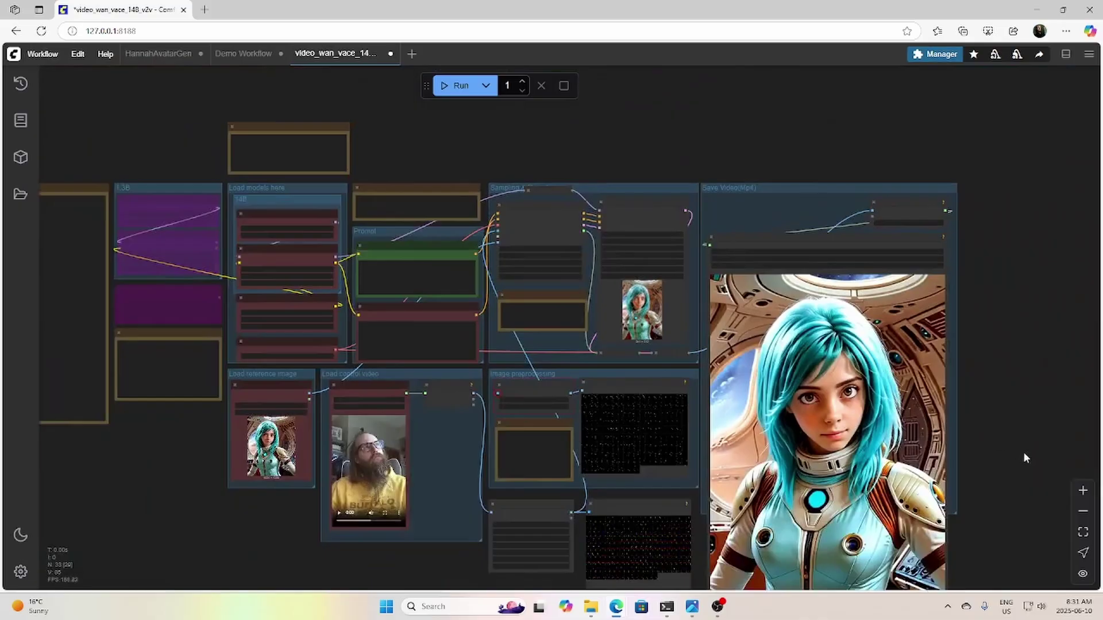
{"action": "left_click_drag", "start_coordinate": [1023, 451], "coordinate": [913, 368]}
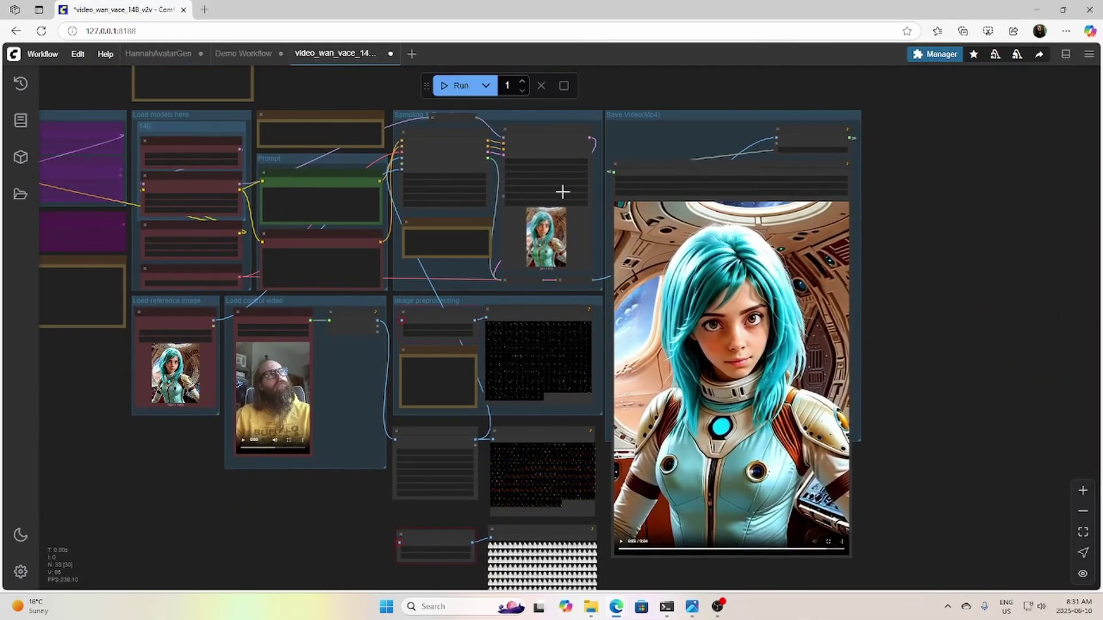
{"action": "left_click_drag", "start_coordinate": [905, 288], "coordinate": [860, 275]}
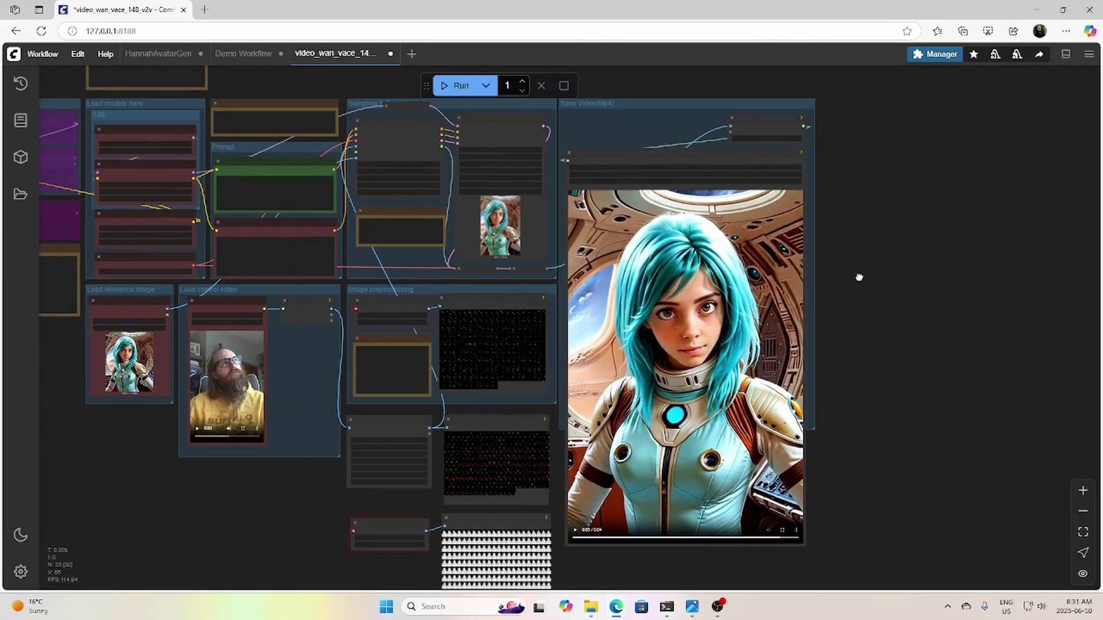